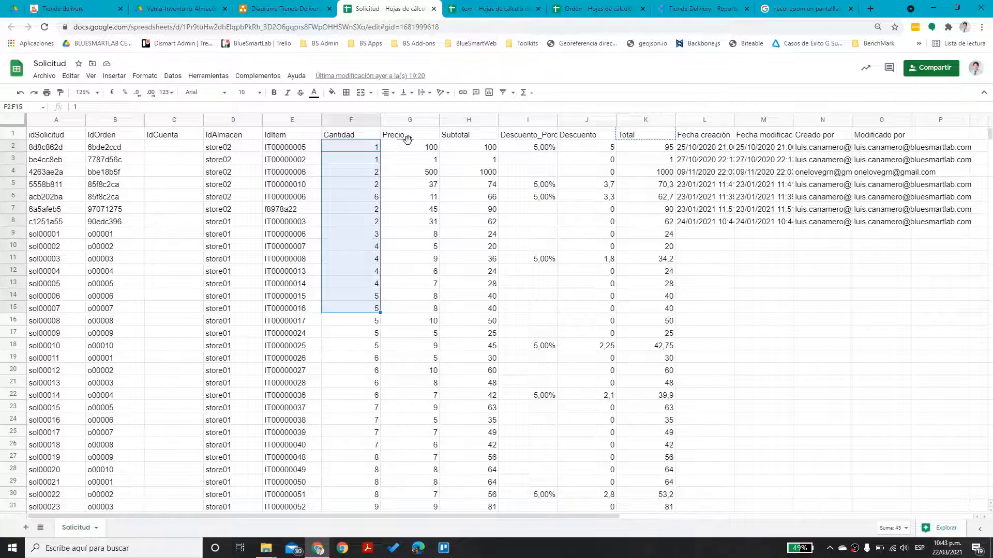
# Look through the Item sheet and select a block of its Marca values
pyautogui.click(491, 9)
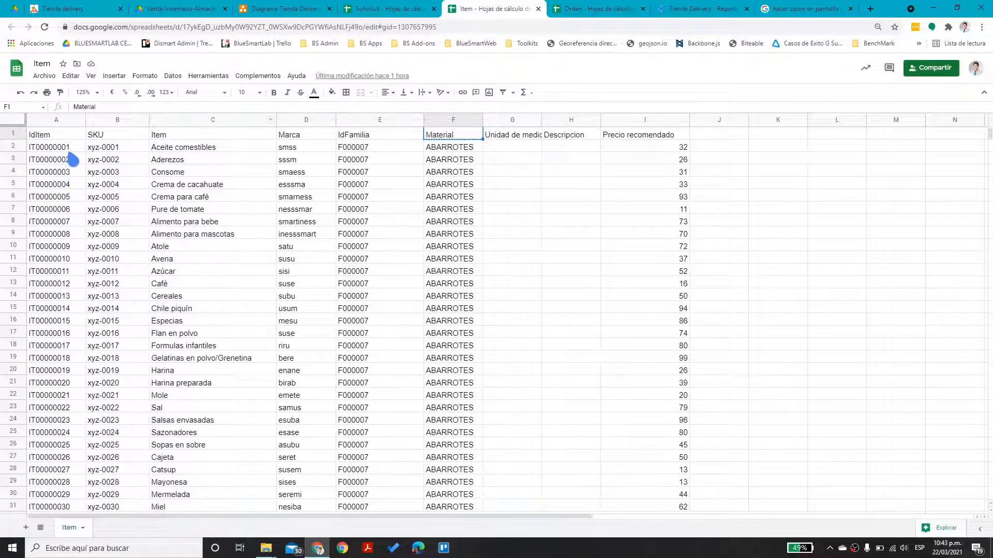
pyautogui.moveTo(196, 149); pyautogui.dragTo(221, 457)
pyautogui.scroll(-4, 221, 455)
pyautogui.scroll(5, 221, 455)
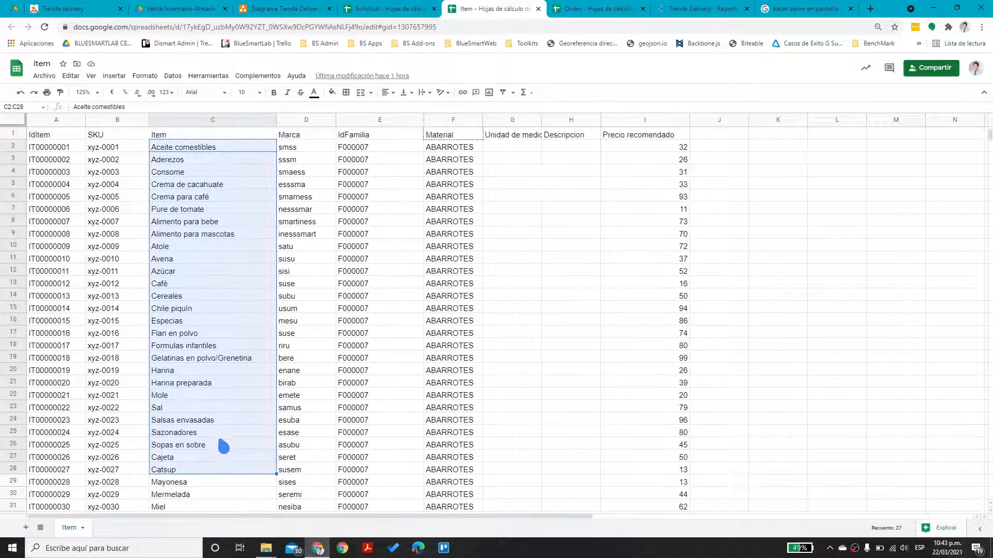
pyautogui.moveTo(310, 168); pyautogui.dragTo(322, 328)
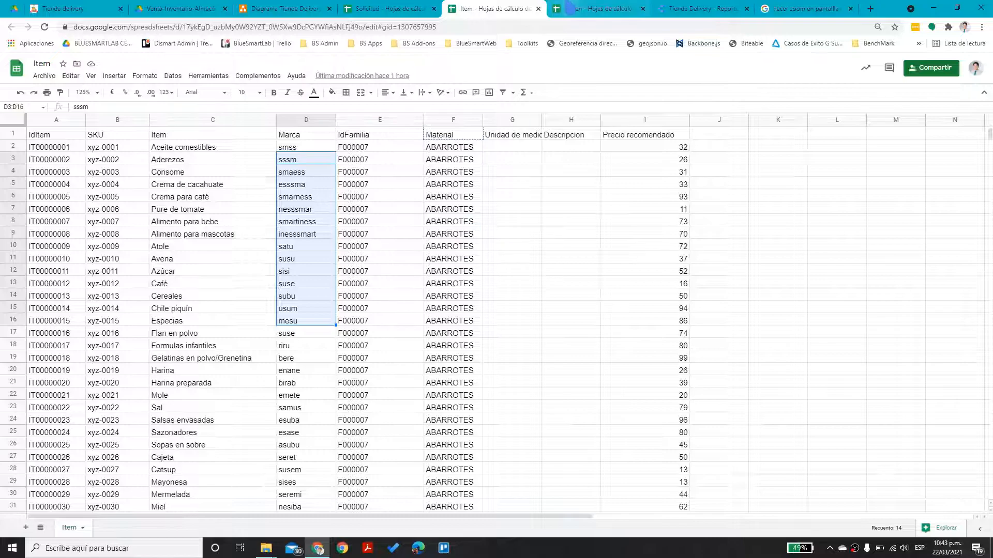
# Highlight the Orden rows A2:L22, then switch to the Tienda Delivery sales report
pyautogui.click(593, 9)
pyautogui.moveTo(48, 149); pyautogui.dragTo(745, 398)
pyautogui.click(406, 292)
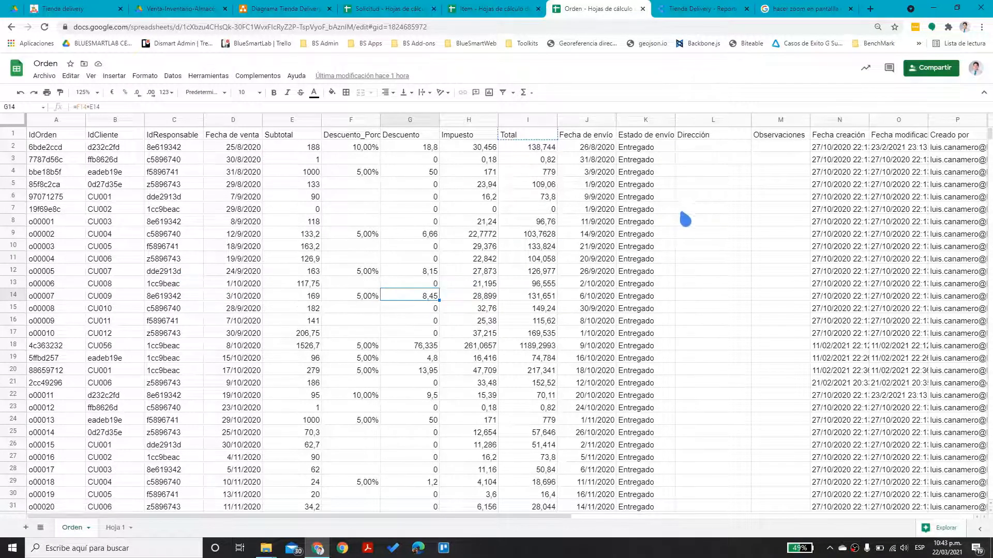
pyautogui.click(685, 10)
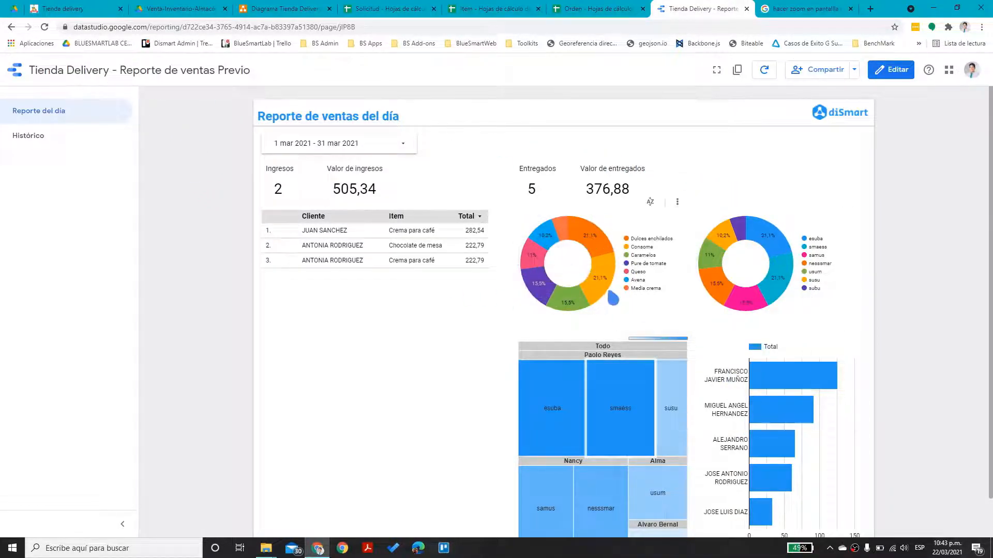
# Return to the Data Studio Recientes home page
pyautogui.moveTo(557, 292)
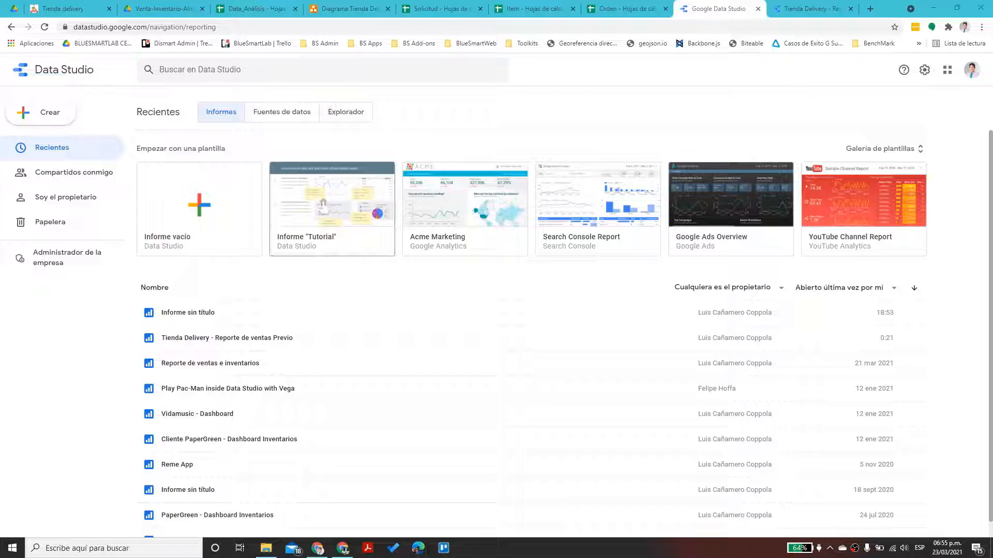
# Create an Informe vacío report and choose the Hojas de cálculo de Google connector
pyautogui.click(215, 232)
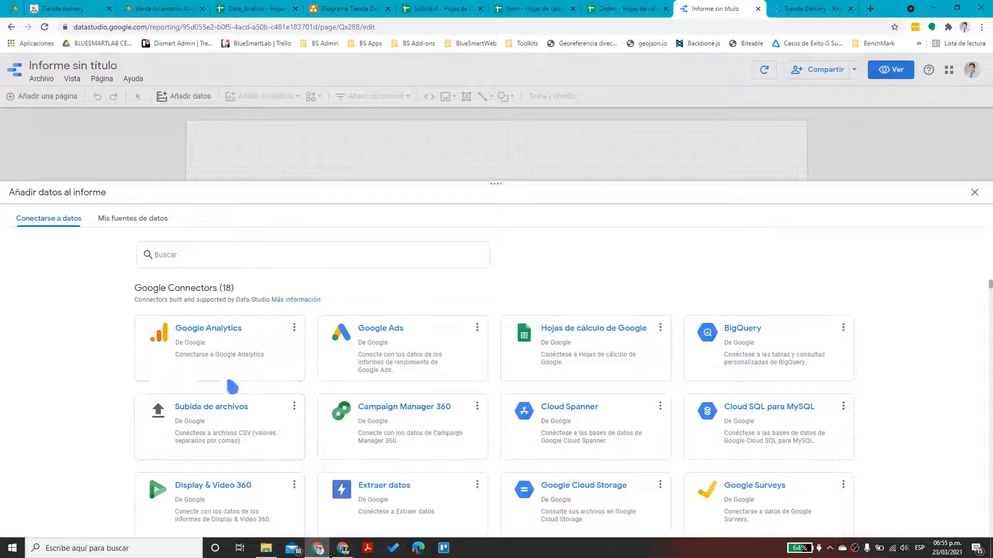
pyautogui.scroll(-3, 399, 414)
pyautogui.scroll(-2, 416, 439)
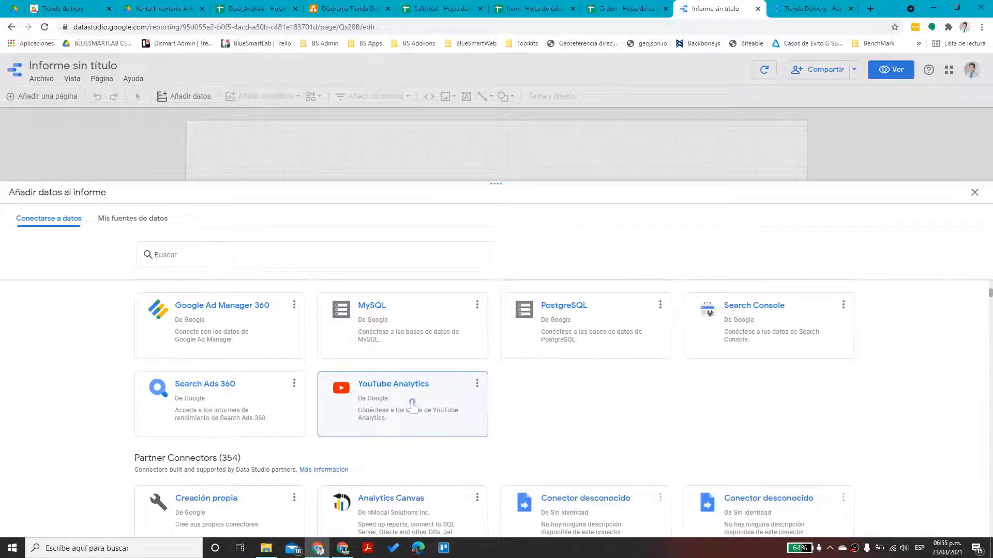
pyautogui.scroll(5, 412, 406)
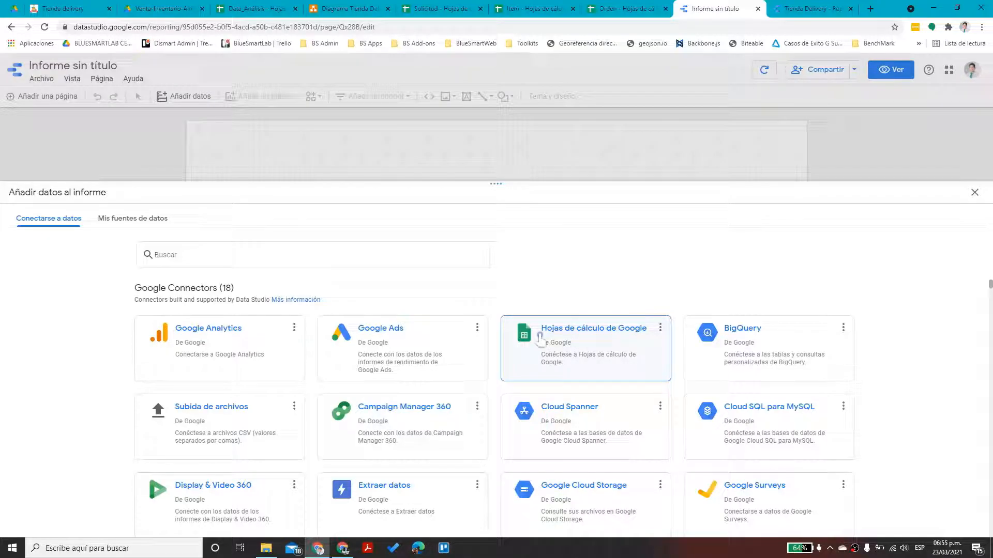
pyautogui.click(588, 343)
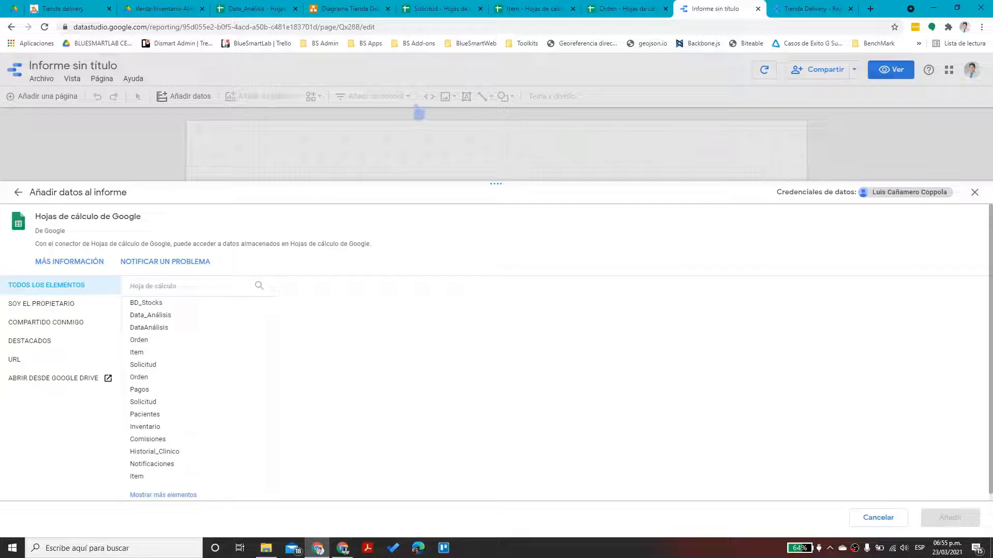
# Add the DataDetalleSolicitud worksheet by pasting the Data_Análisis spreadsheet URL
pyautogui.click(255, 19)
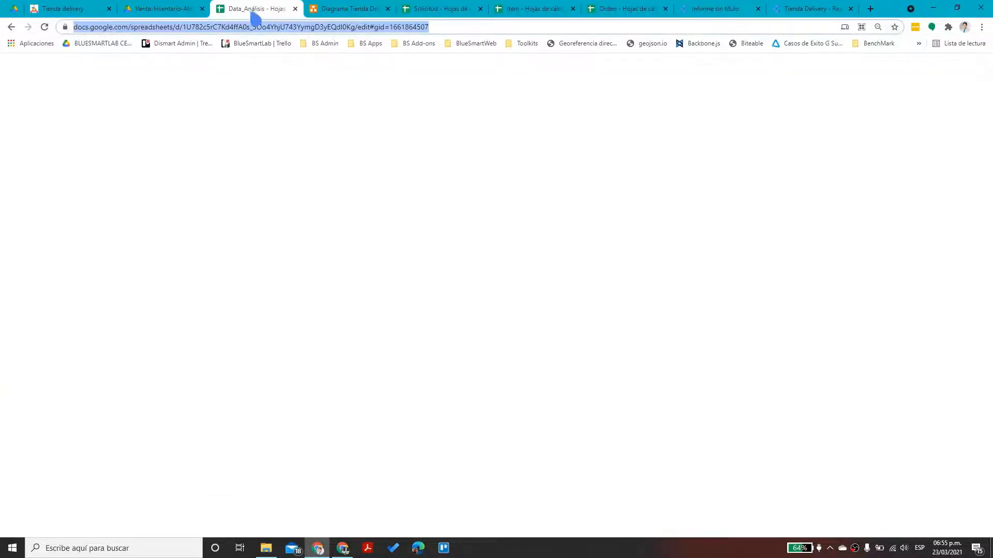
pyautogui.click(365, 33)
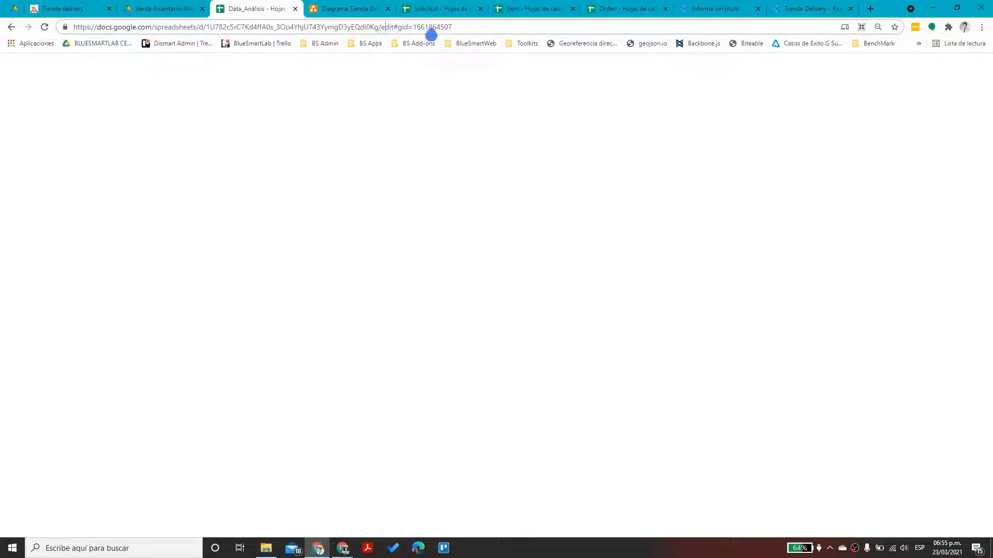
pyautogui.moveTo(379, 30); pyautogui.dragTo(6, 37)
pyautogui.hotkey('ctrl', 'c')
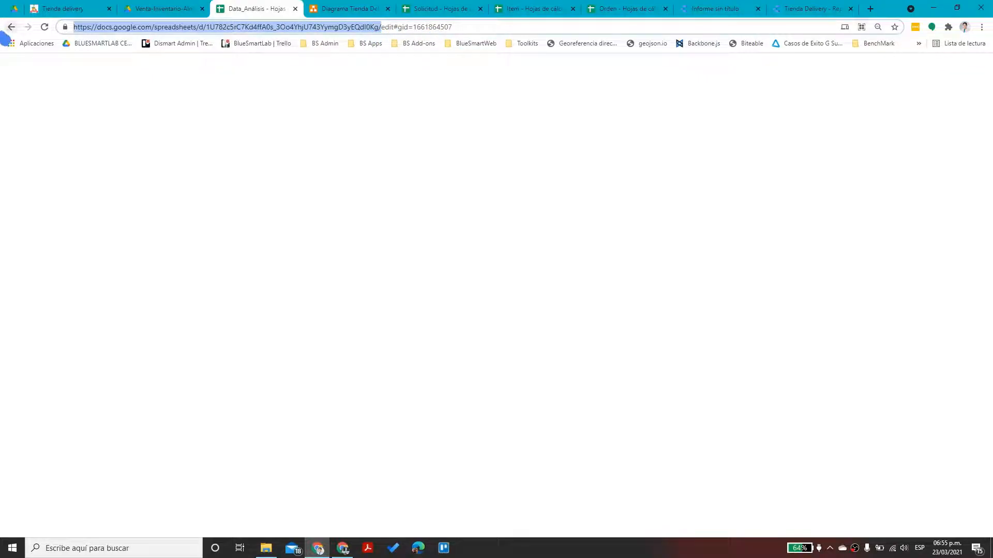
pyautogui.click(715, 8)
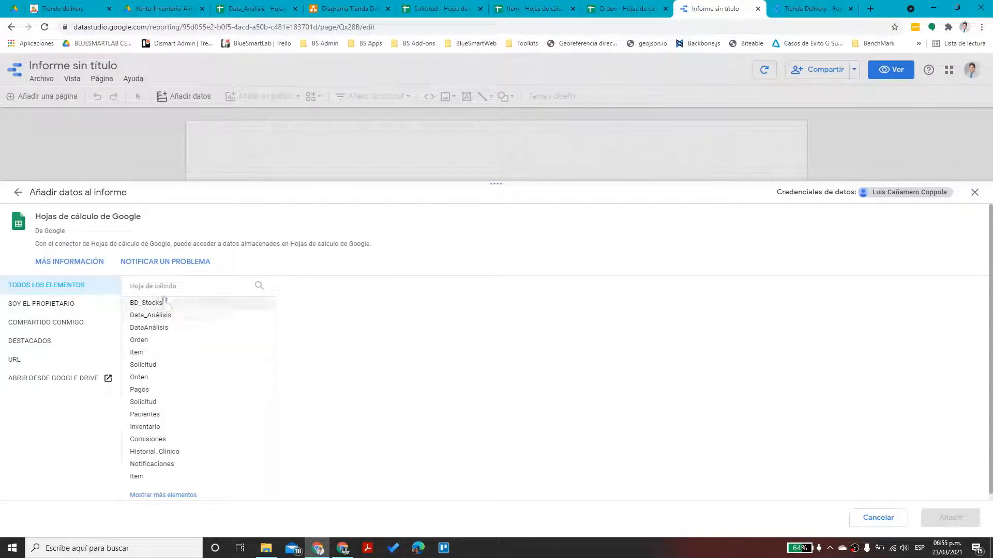
pyautogui.click(22, 361)
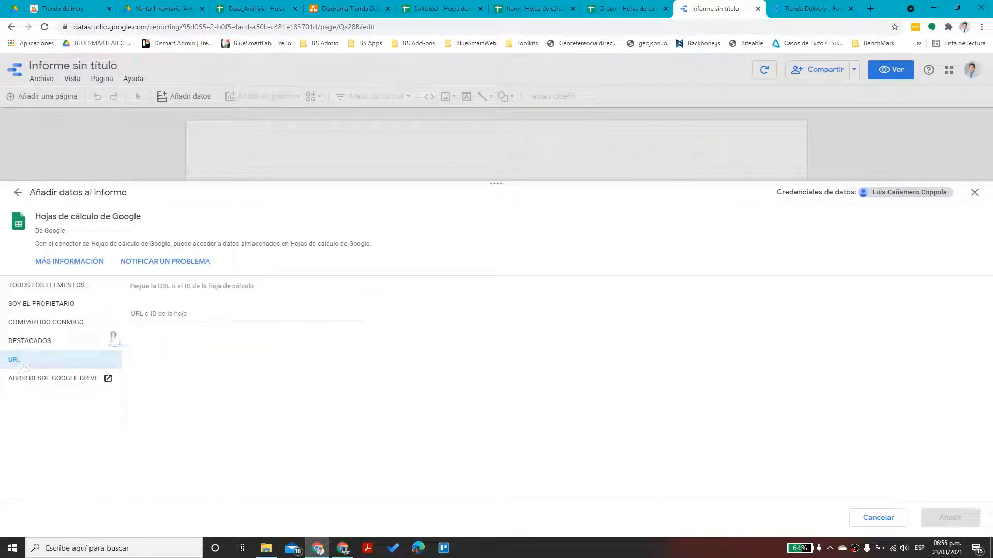
pyautogui.click(173, 314)
pyautogui.hotkey('ctrl', 'v')
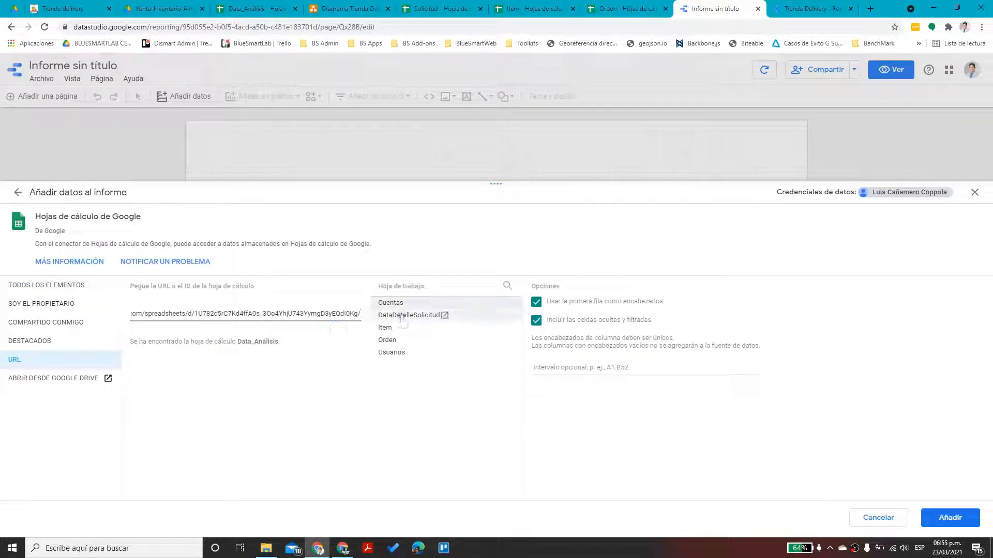
pyautogui.click(406, 317)
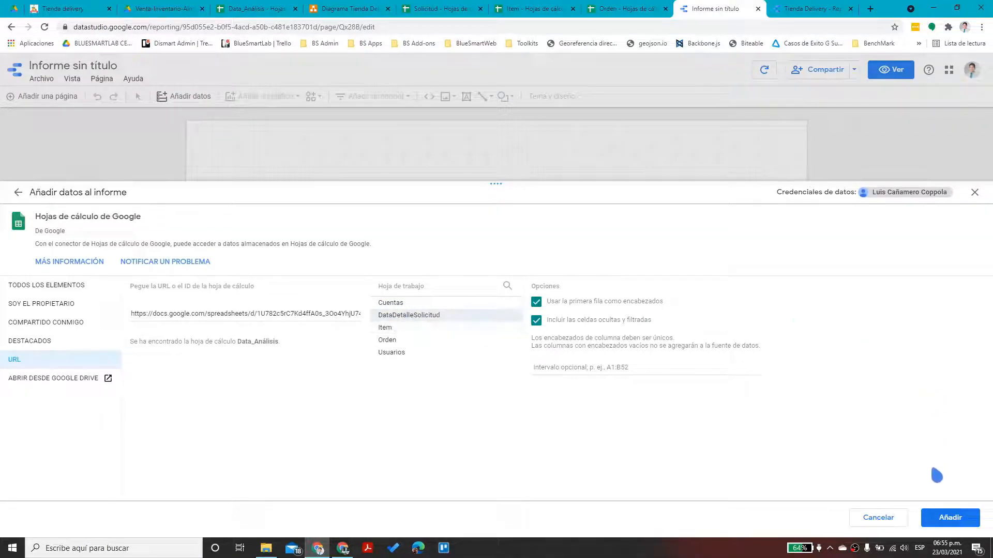
pyautogui.click(950, 516)
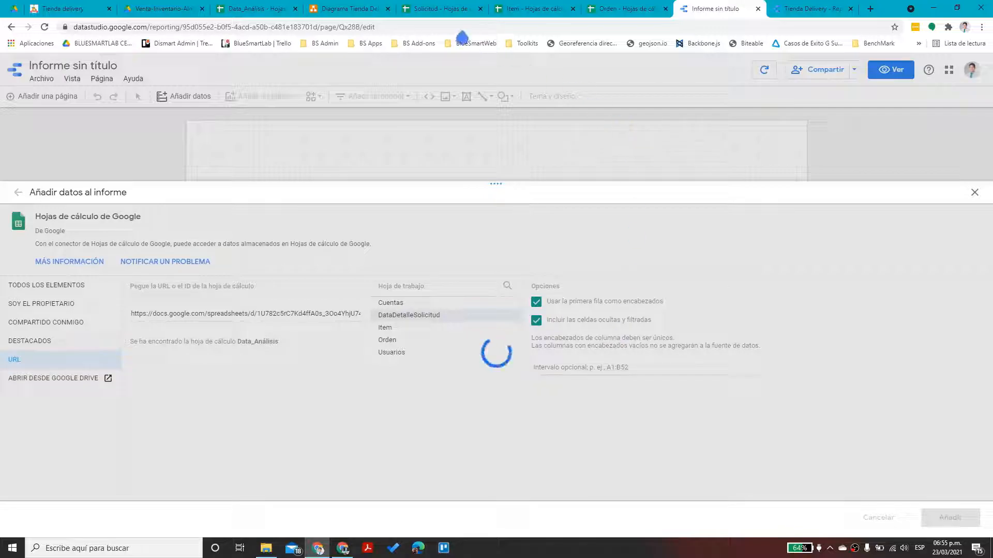
# Copy the Orden spreadsheet address and confirm adding the data to the report
pyautogui.click(624, 10)
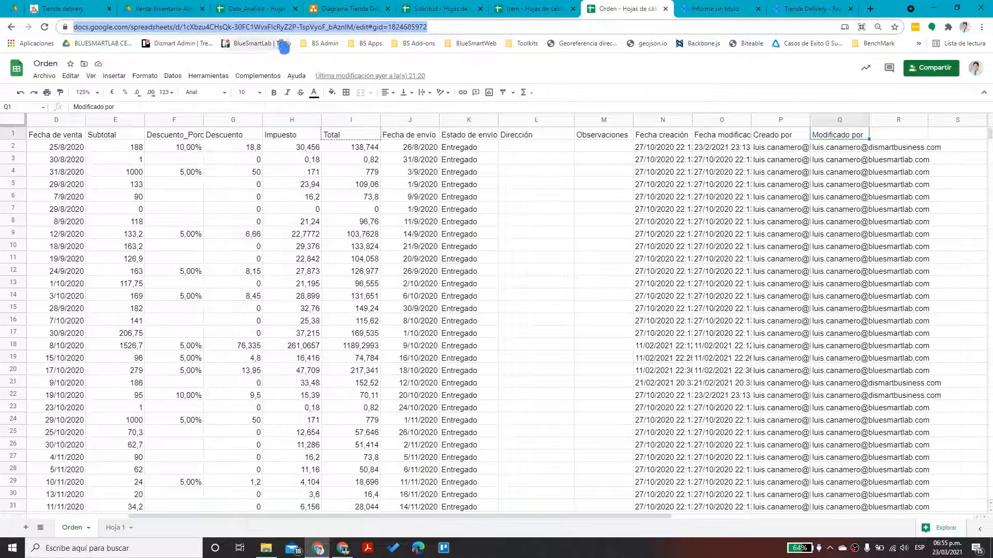
pyautogui.moveTo(377, 28); pyautogui.dragTo(61, 35)
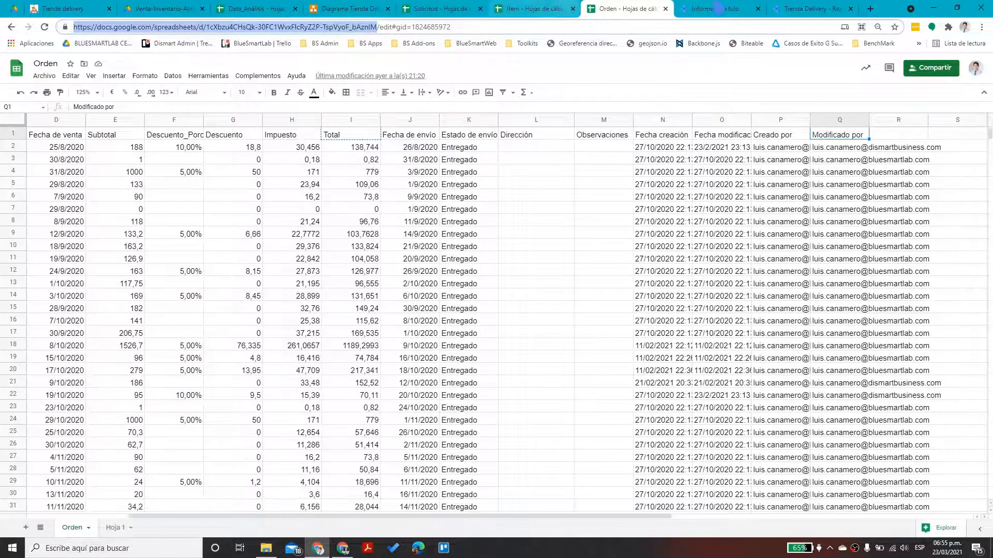
pyautogui.click(716, 9)
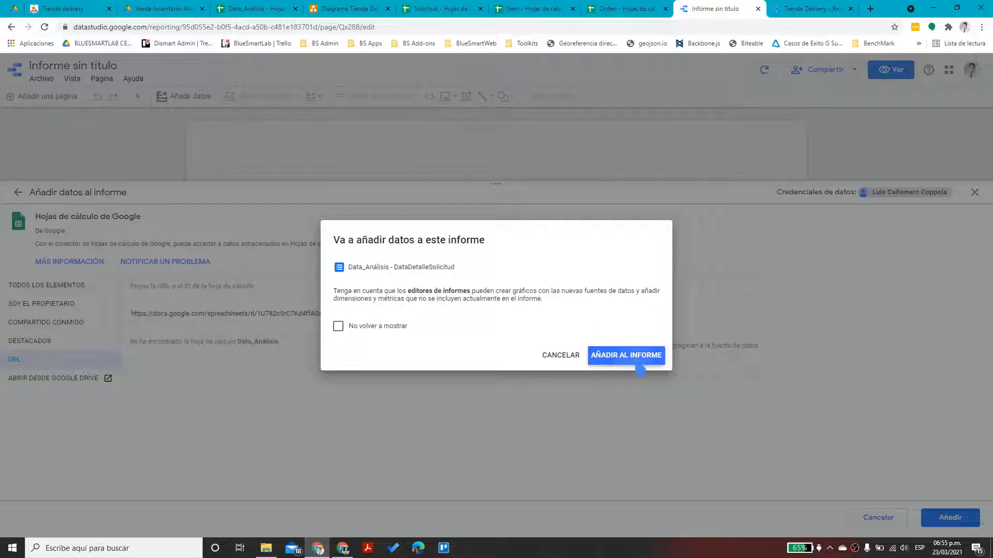
pyautogui.click(636, 357)
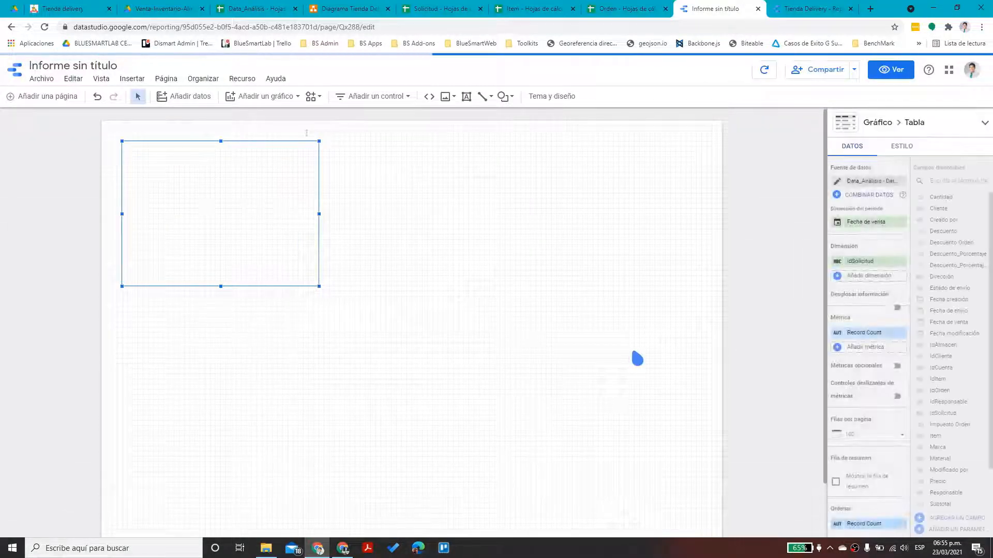
# From the report's data sources list, start a new Google Sheets data source
pyautogui.click(242, 79)
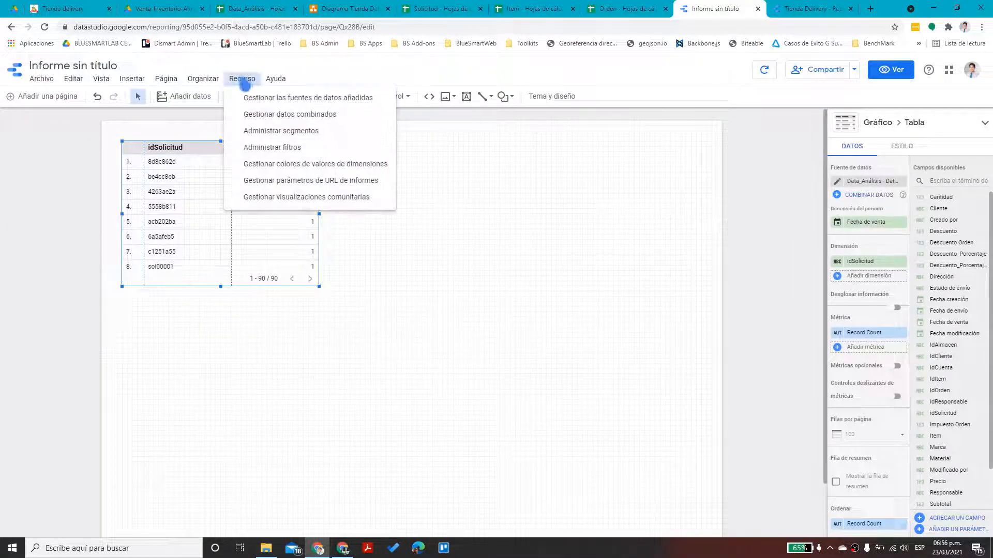
pyautogui.click(265, 98)
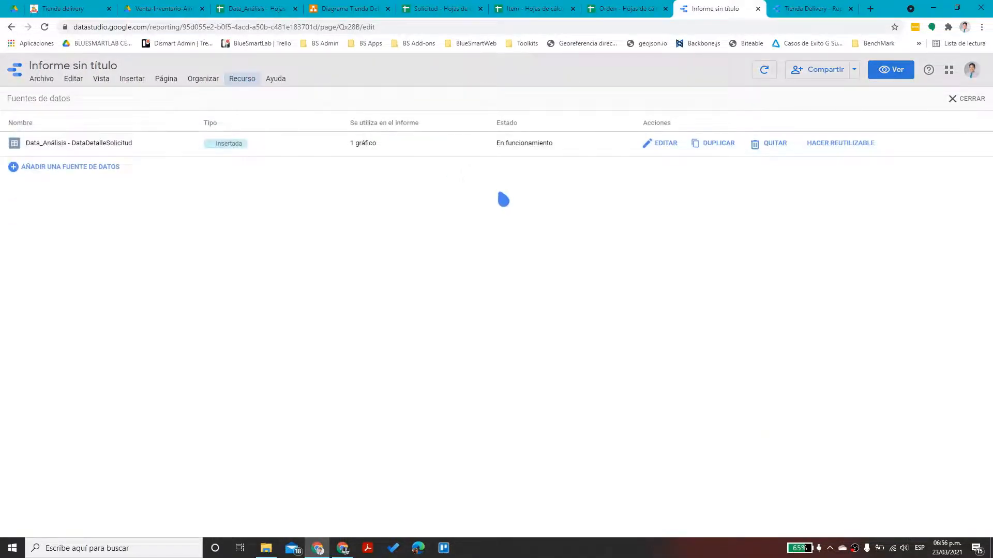
pyautogui.click(30, 168)
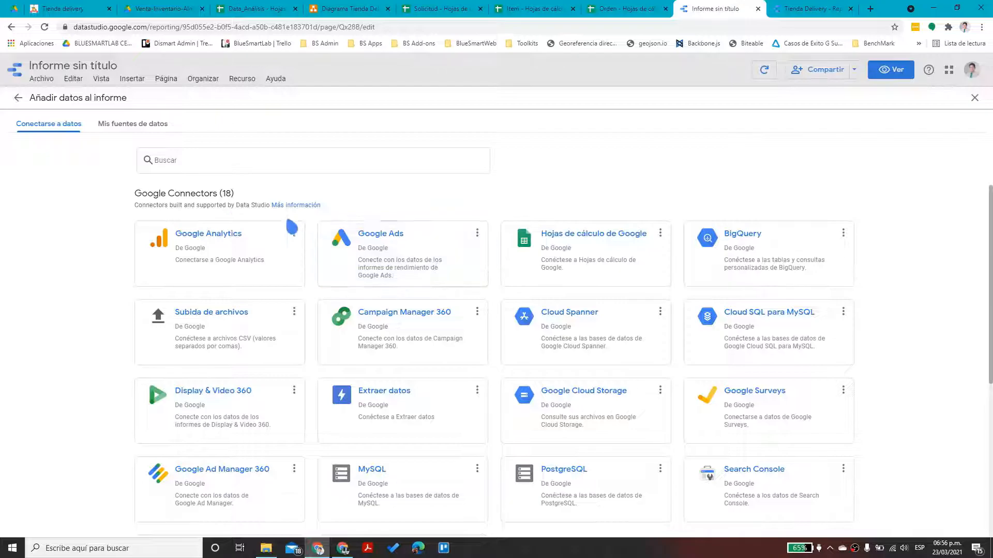
pyautogui.click(617, 270)
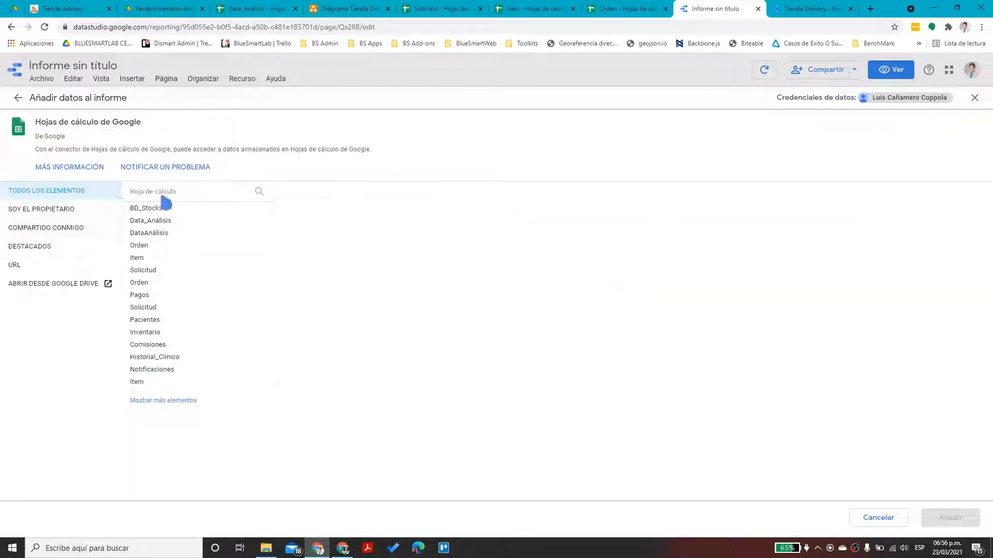
# Add the Orden worksheet by its URL, then close the data sources list
pyautogui.click(41, 265)
pyautogui.click(177, 213)
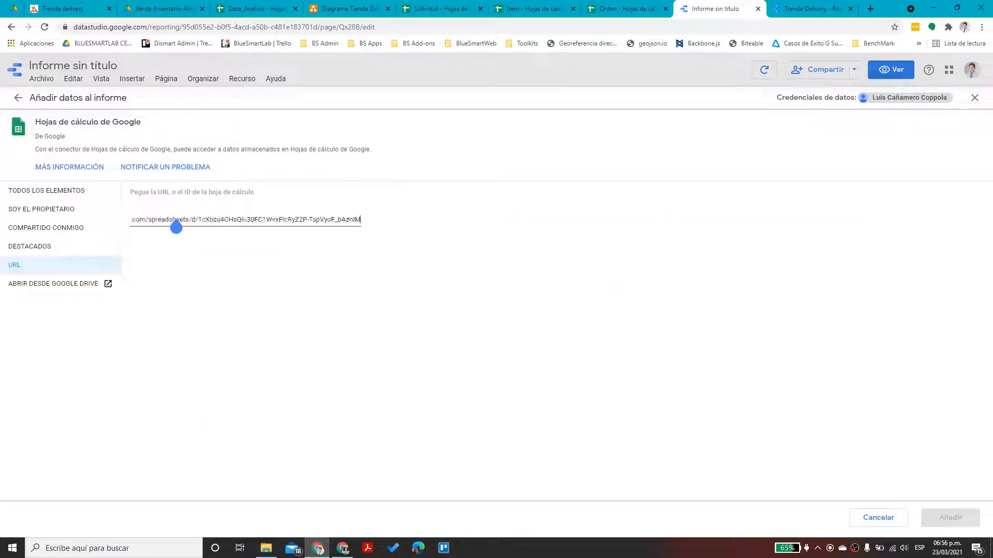
pyautogui.click(454, 212)
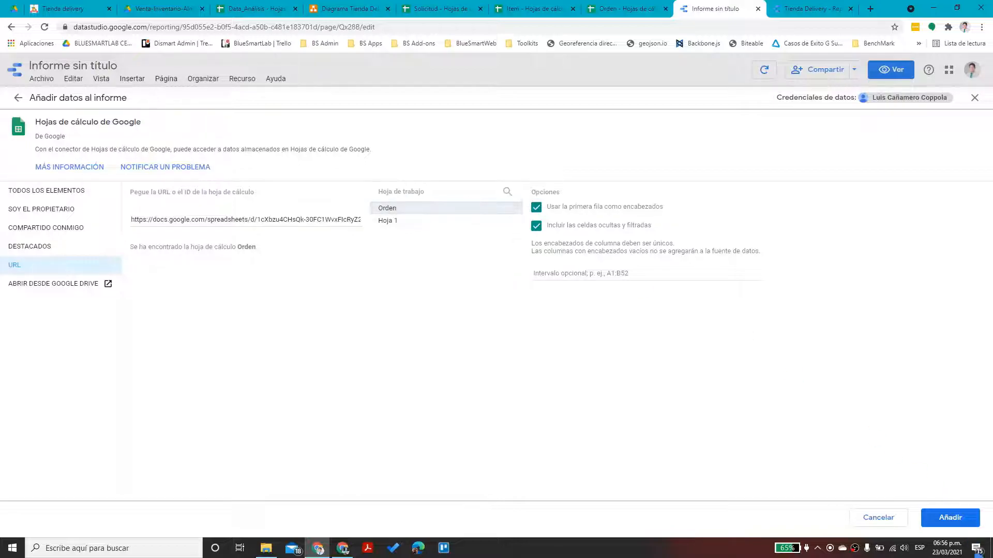
pyautogui.click(950, 517)
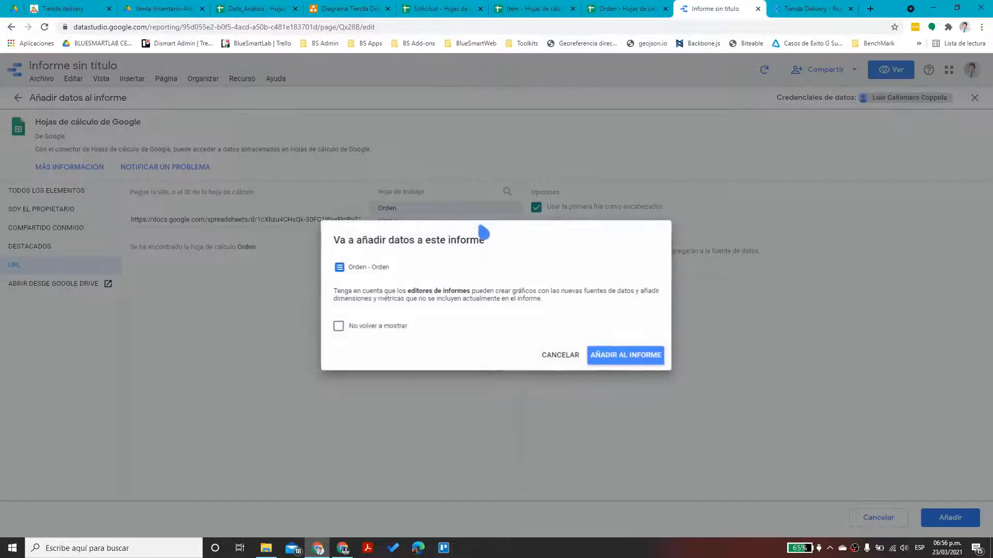
pyautogui.click(617, 350)
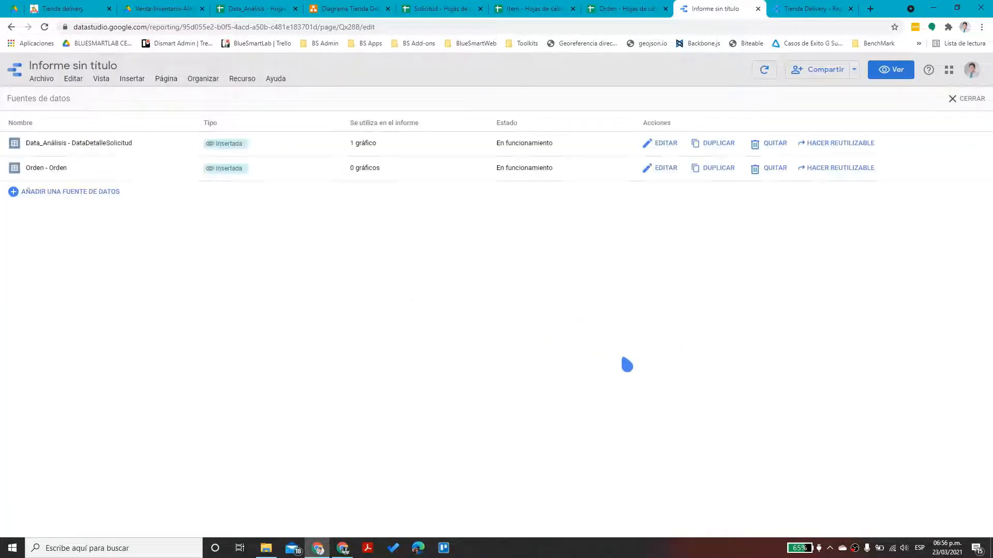
pyautogui.click(953, 98)
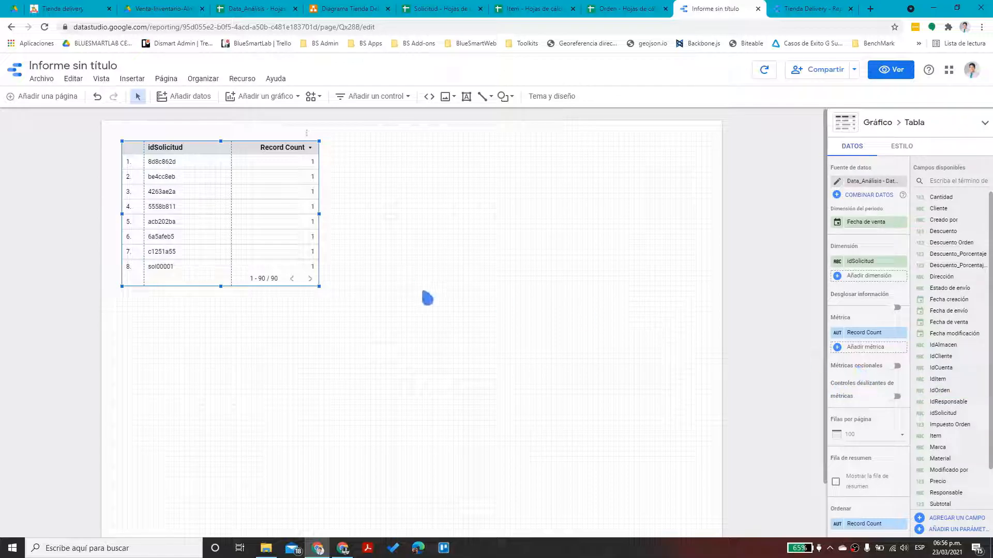
# Delete the starter table, try a bar chart of Total, then delete it too
pyautogui.press('Delete')
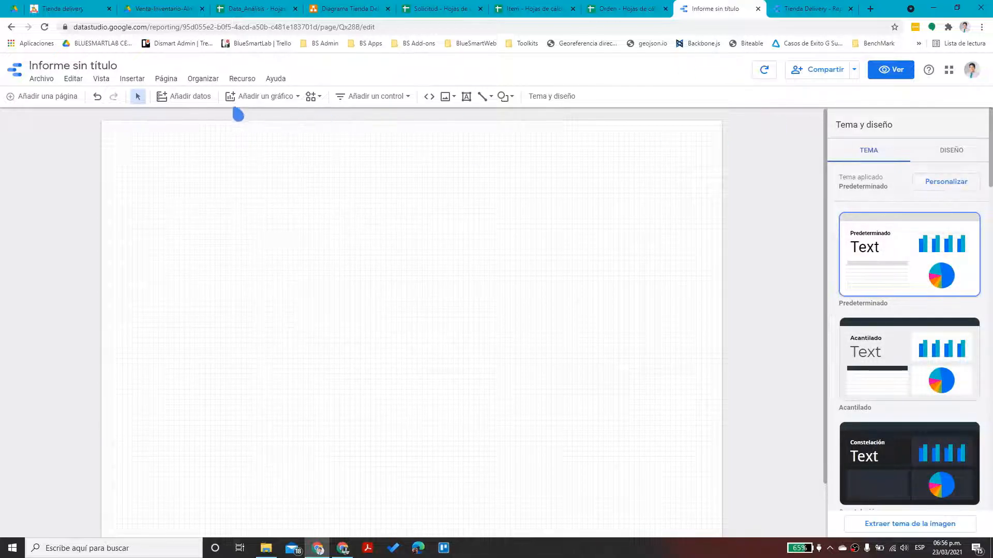
pyautogui.click(291, 106)
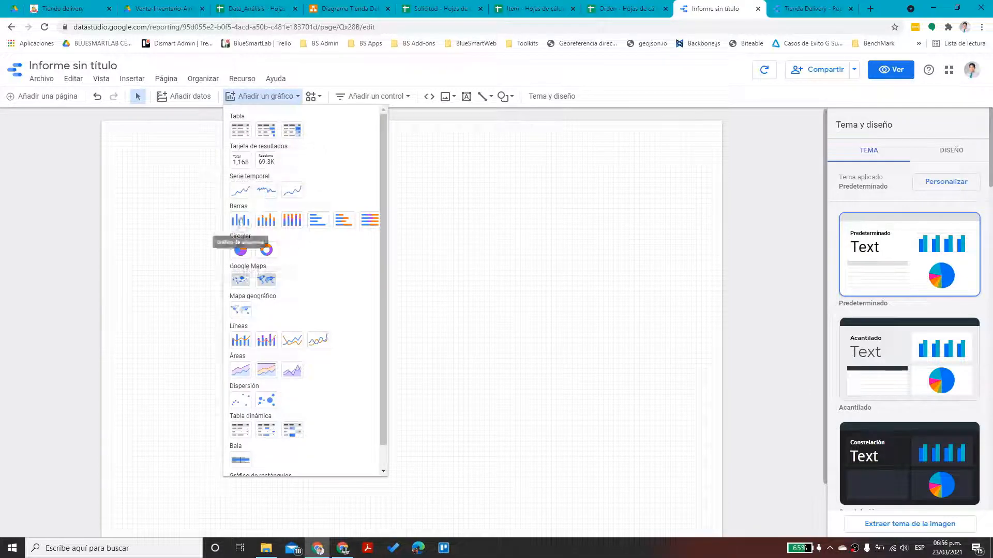
pyautogui.click(261, 243)
pyautogui.click(166, 182)
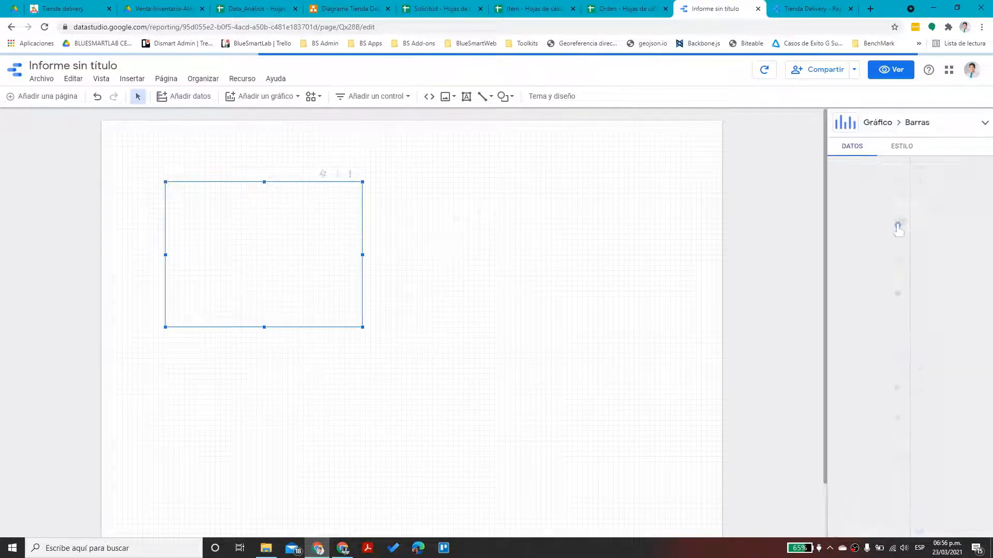
pyautogui.scroll(-2, 951, 401)
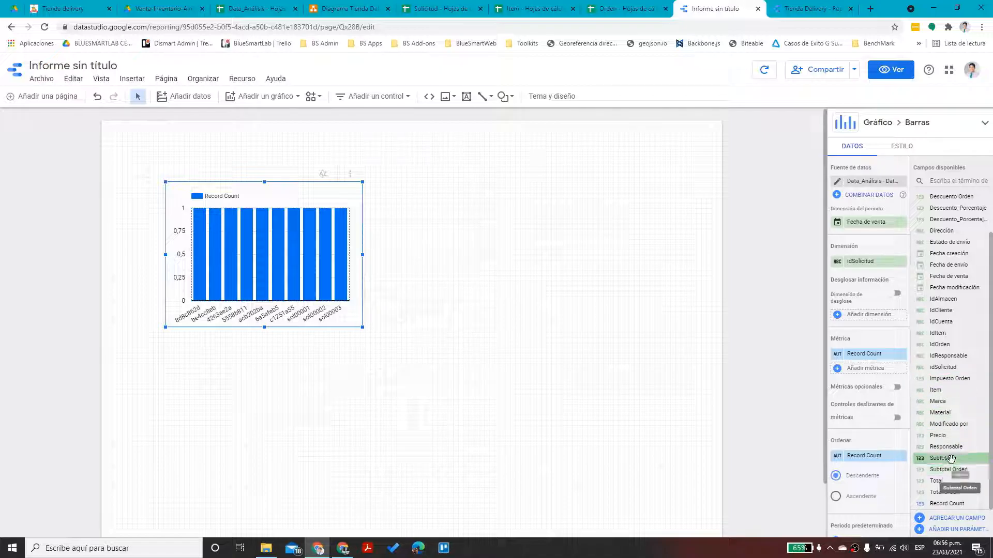
pyautogui.moveTo(947, 481); pyautogui.dragTo(881, 362)
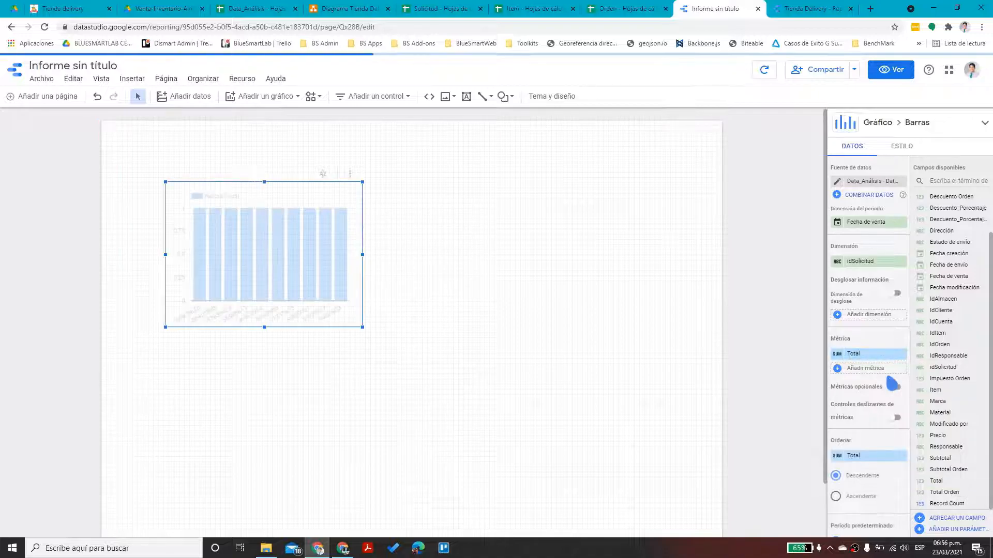
pyautogui.moveTo(363, 255); pyautogui.dragTo(594, 255)
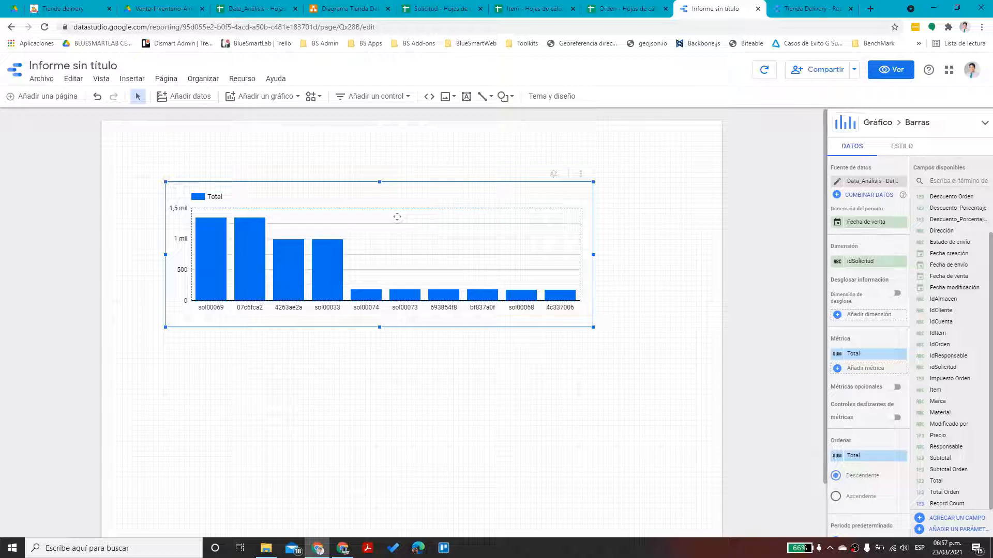
pyautogui.press('Delete')
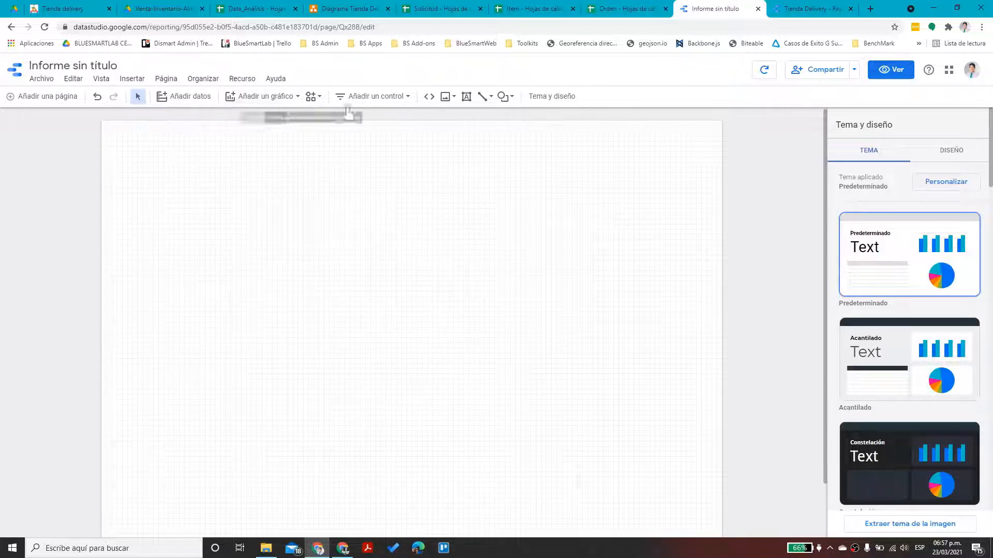
# Add a top-left 'Reporte de ventas' title in bold, 20px, blue text
pyautogui.click(466, 97)
pyautogui.click(111, 129)
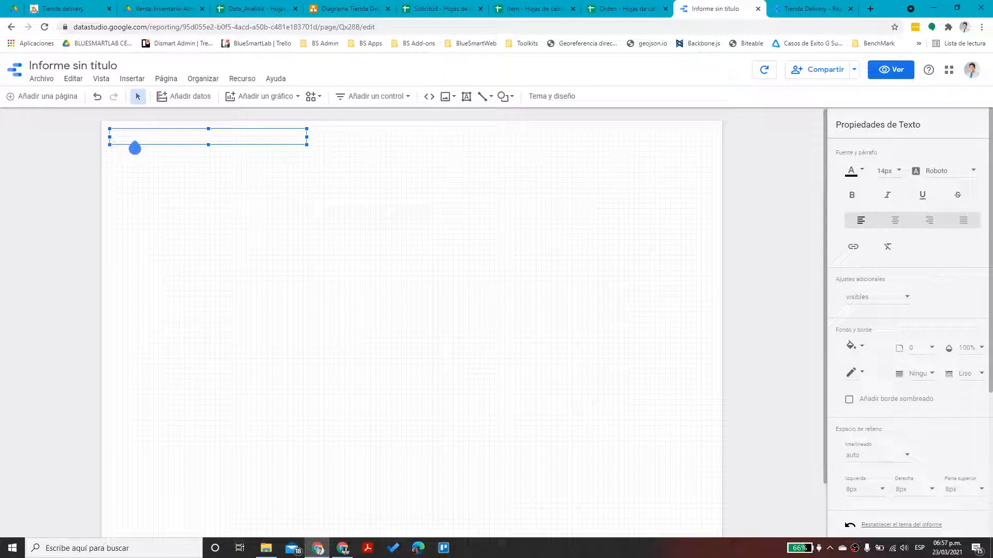
pyautogui.press('Escape')
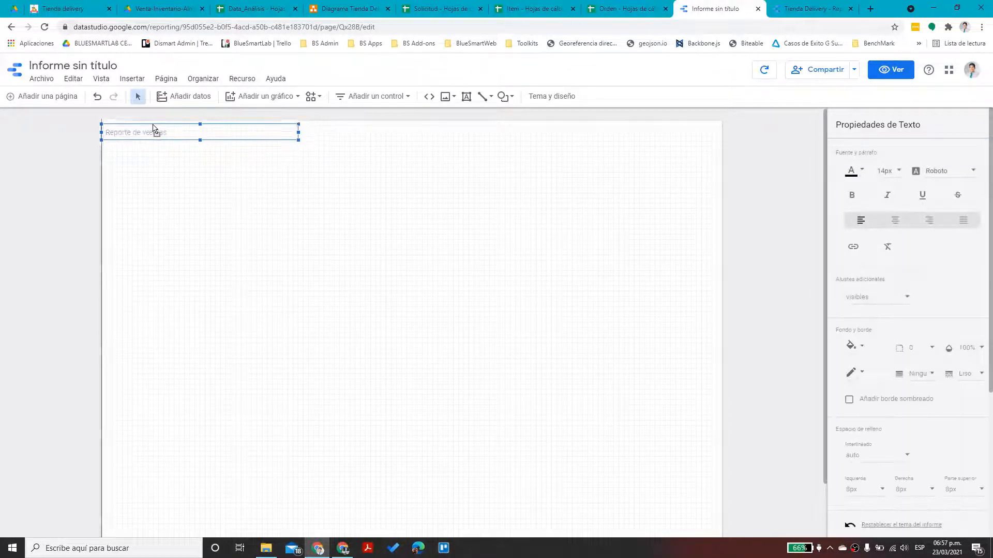
pyautogui.click(852, 195)
pyautogui.click(889, 170)
pyautogui.click(894, 242)
pyautogui.click(850, 170)
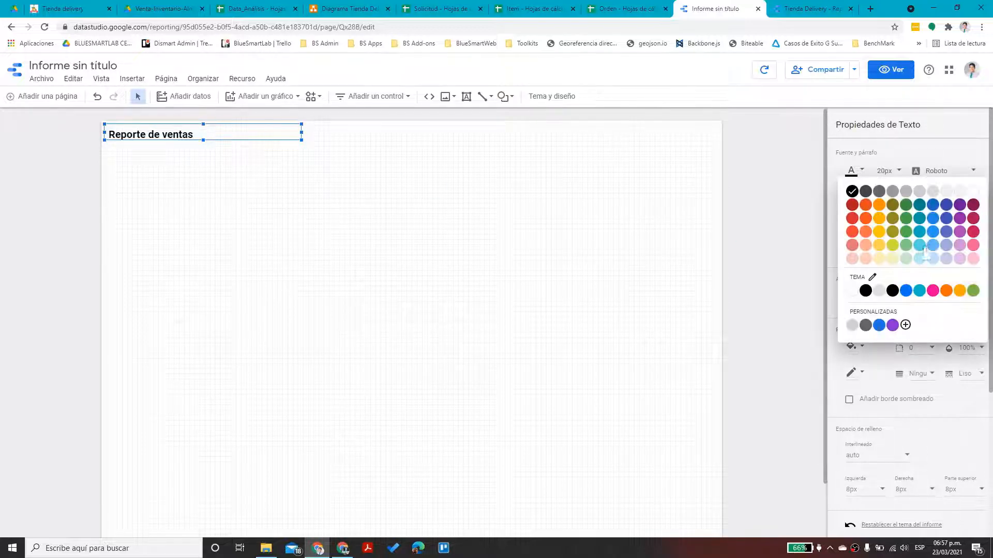
pyautogui.click(896, 292)
pyautogui.click(284, 187)
pyautogui.click(484, 96)
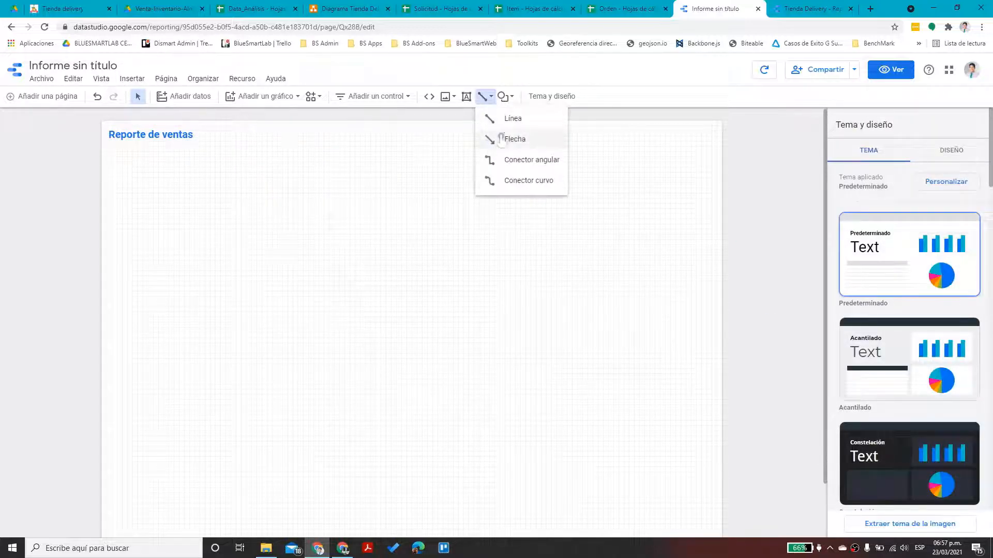
# Draw a level light-blue line across the full page width under the title
pyautogui.click(494, 120)
pyautogui.moveTo(101, 151); pyautogui.dragTo(723, 149)
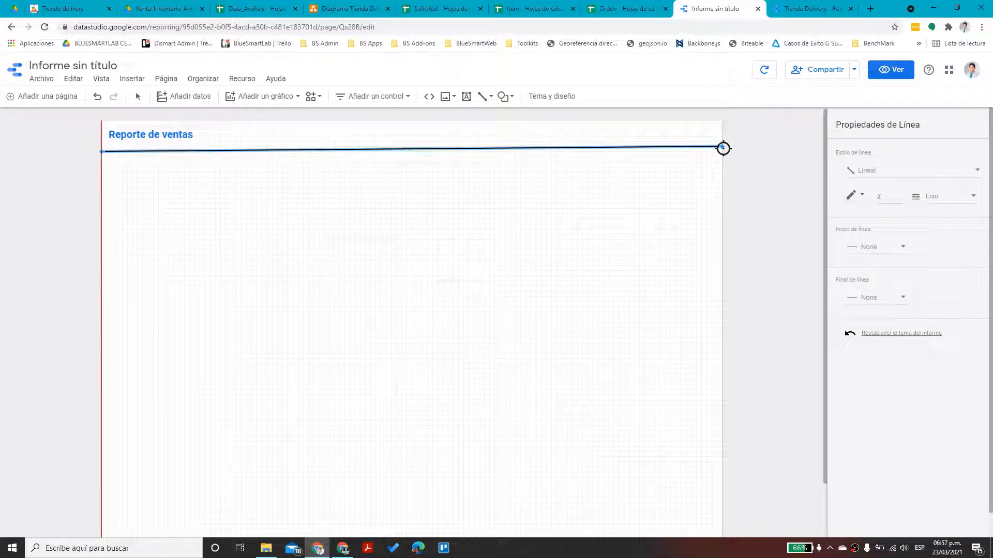
pyautogui.moveTo(723, 151); pyautogui.dragTo(722, 151)
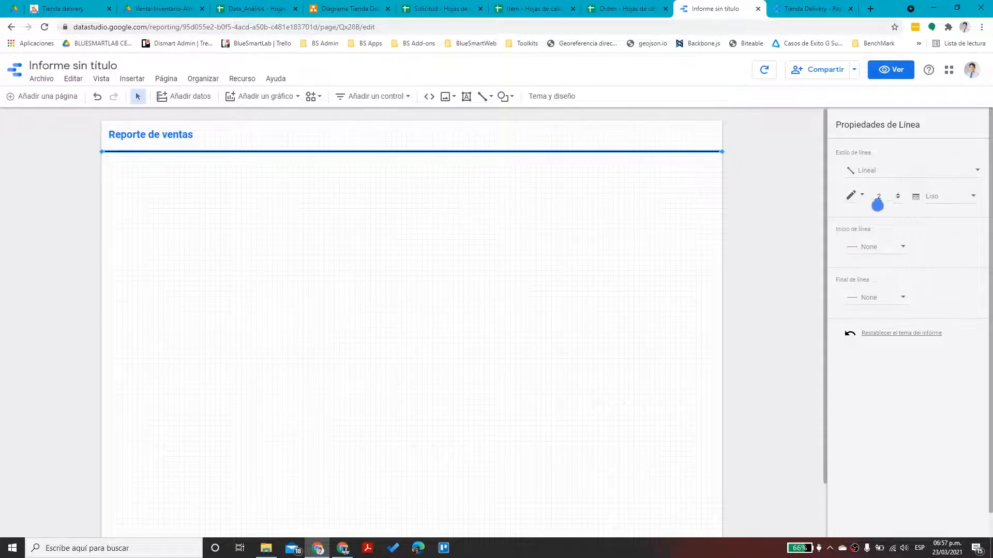
pyautogui.click(850, 195)
pyautogui.click(920, 247)
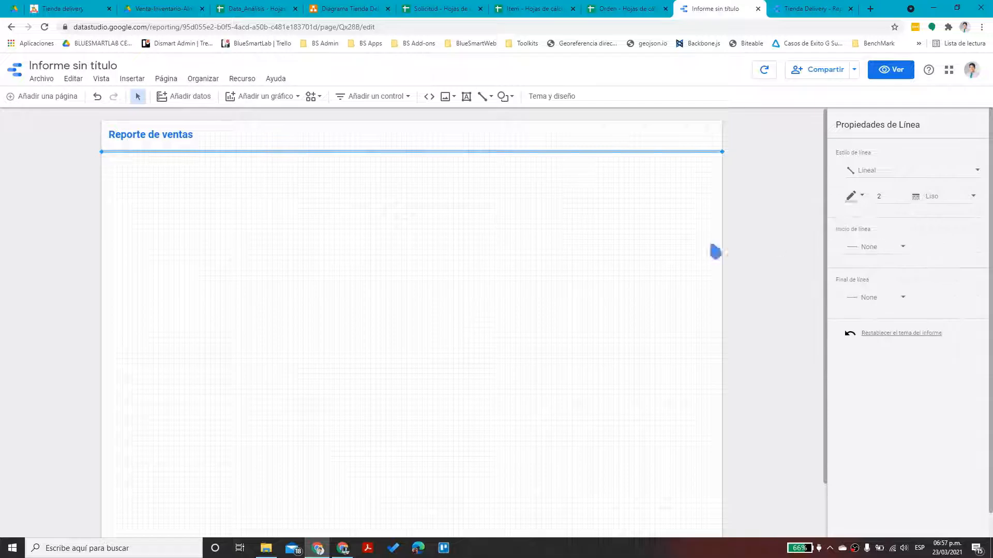
pyautogui.click(435, 220)
# Nudge the 'Reporte de ventas' title slightly down
pyautogui.click(155, 135)
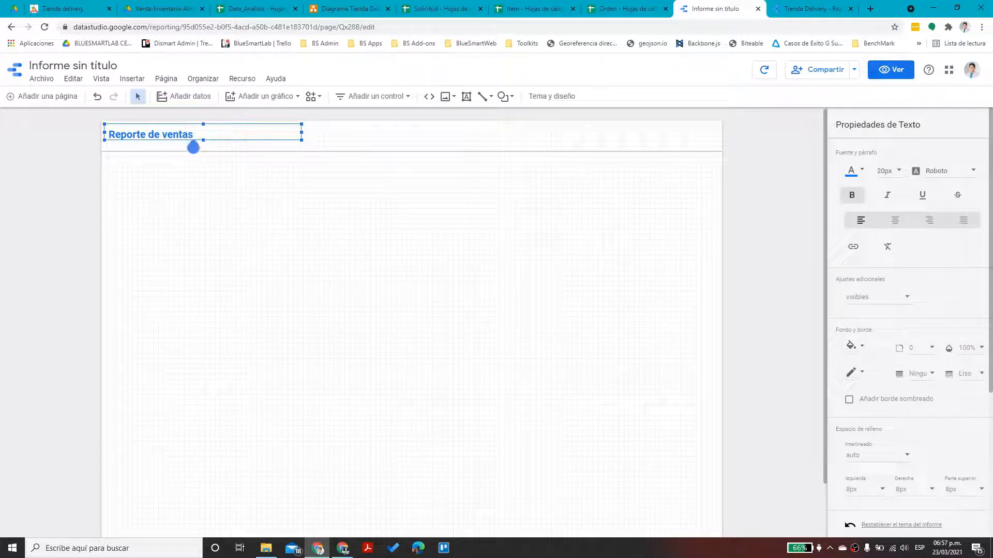
pyautogui.moveTo(195, 125); pyautogui.dragTo(196, 128)
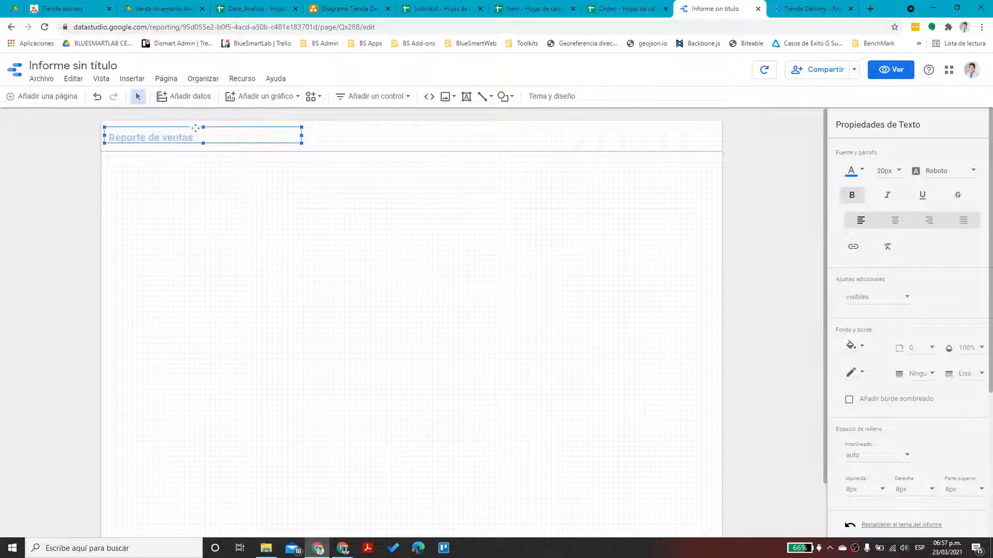
pyautogui.click(210, 178)
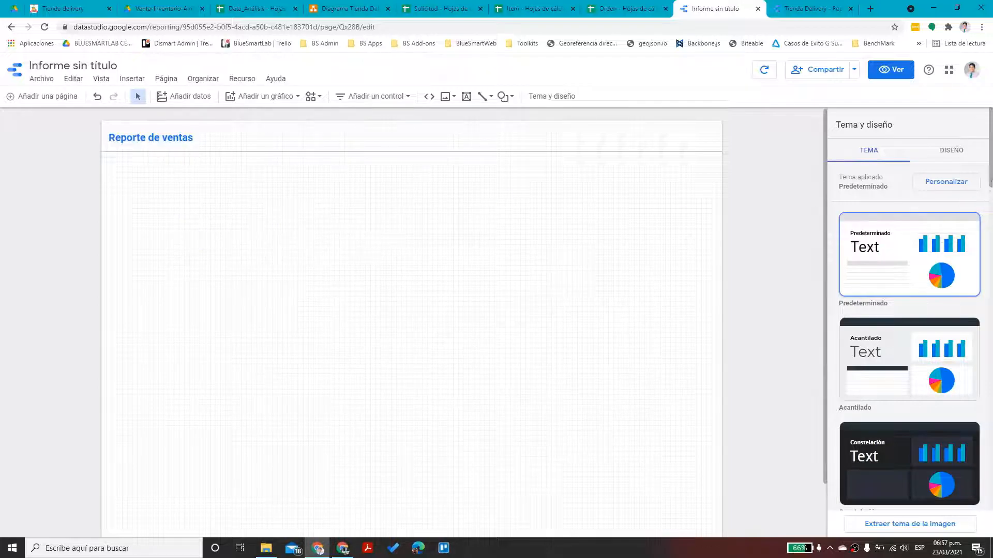
# Add a date range control just below the report title
pyautogui.click(291, 99)
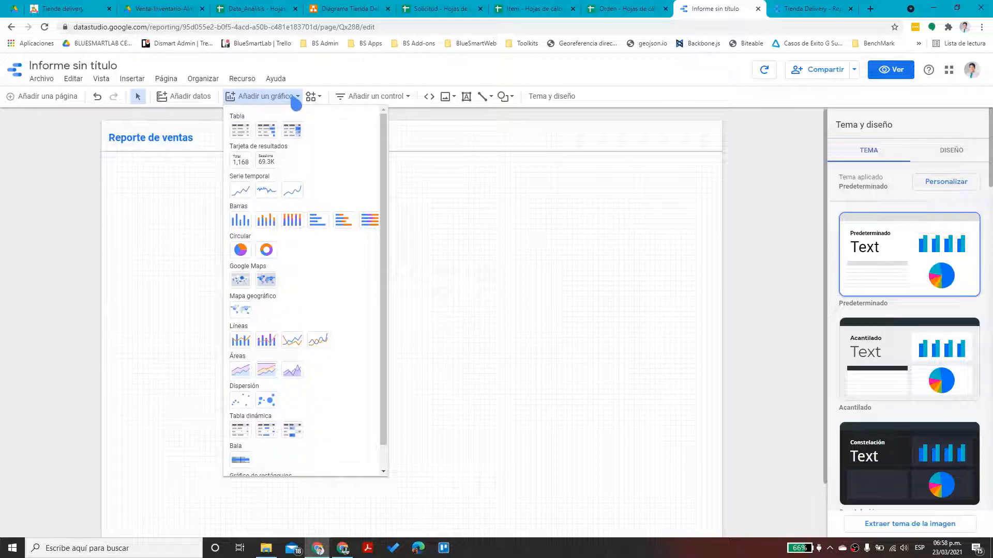
pyautogui.click(400, 101)
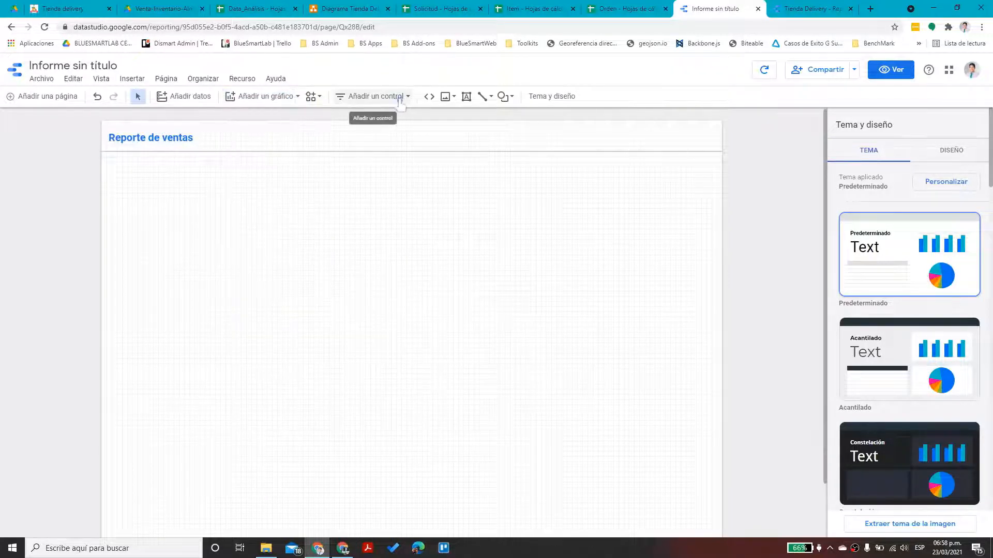
pyautogui.click(359, 105)
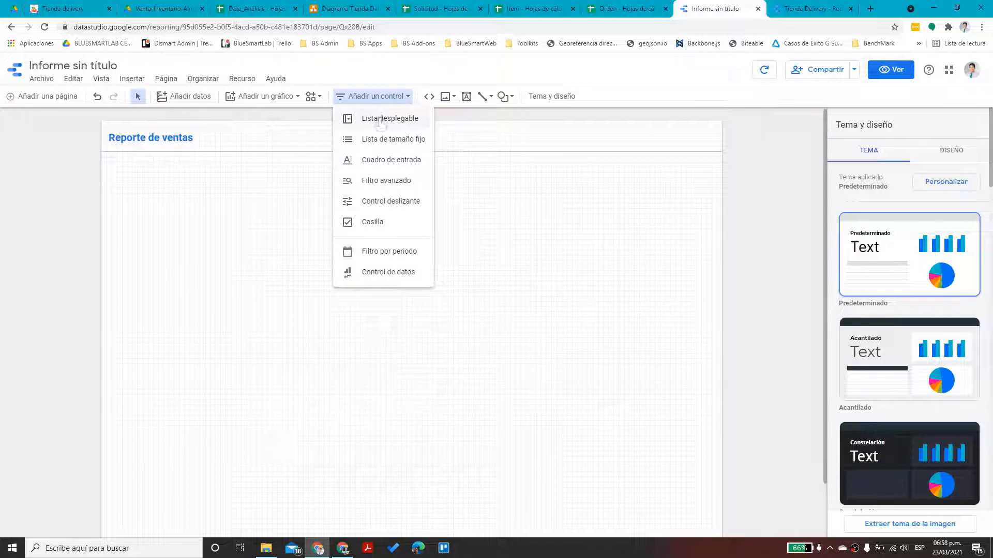
pyautogui.click(396, 257)
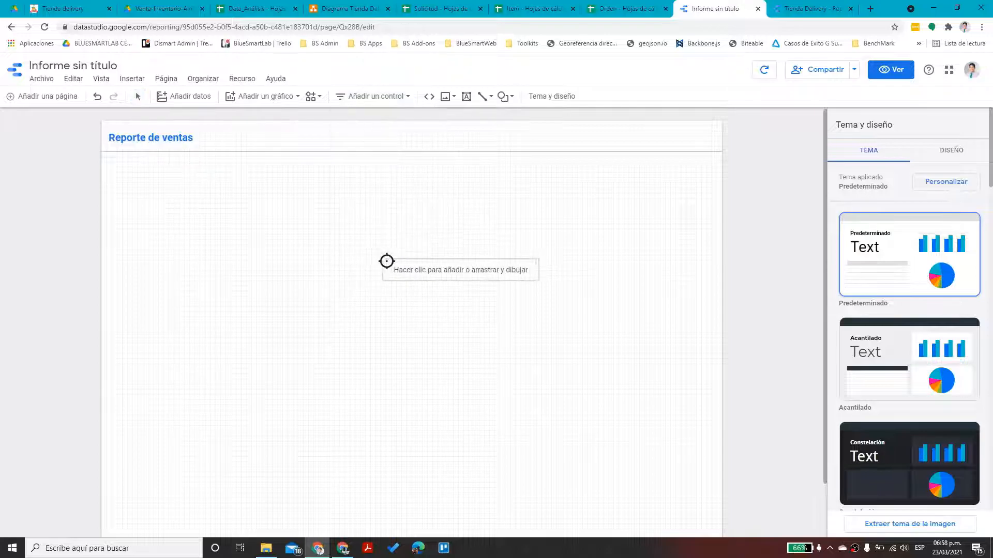
pyautogui.click(109, 162)
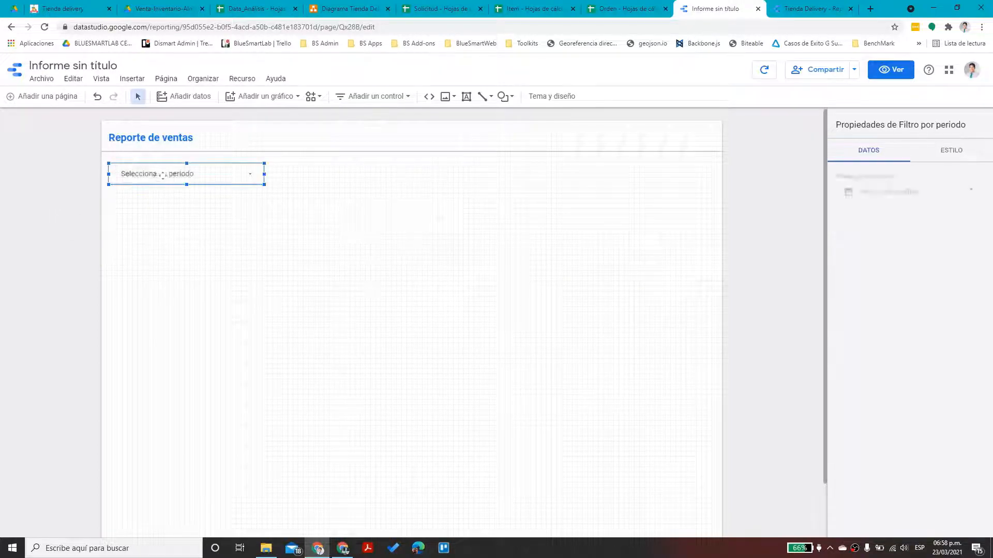
pyautogui.moveTo(162, 172); pyautogui.dragTo(162, 170)
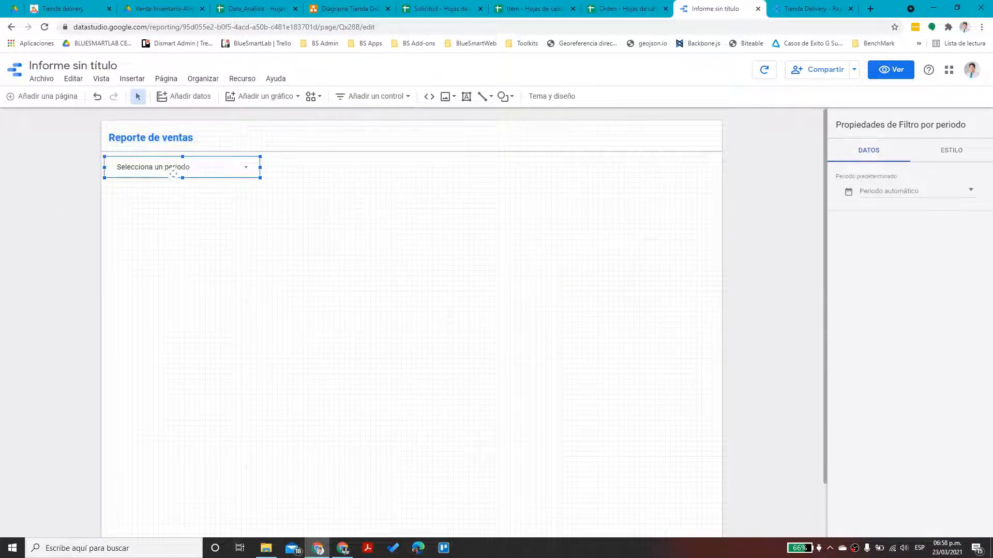
# Set the control's default period to 1 mar 2021 - 31 mar 2021
pyautogui.click(916, 194)
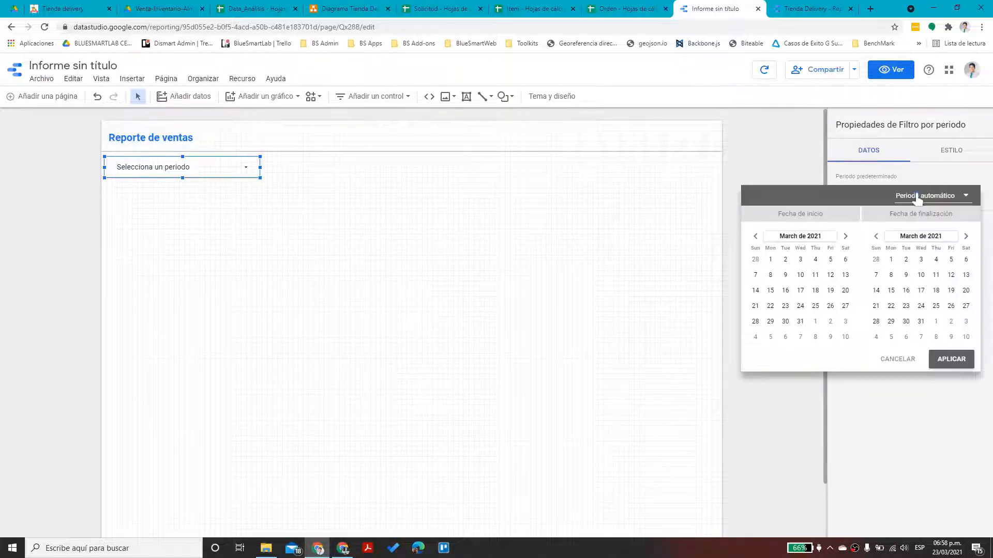
pyautogui.click(964, 196)
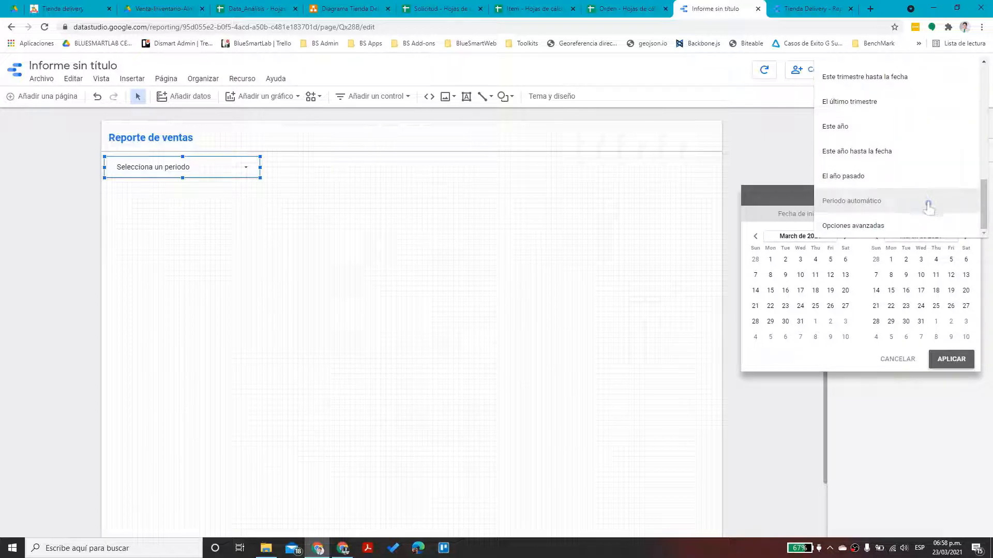
pyautogui.scroll(6, 931, 175)
pyautogui.scroll(-3, 940, 178)
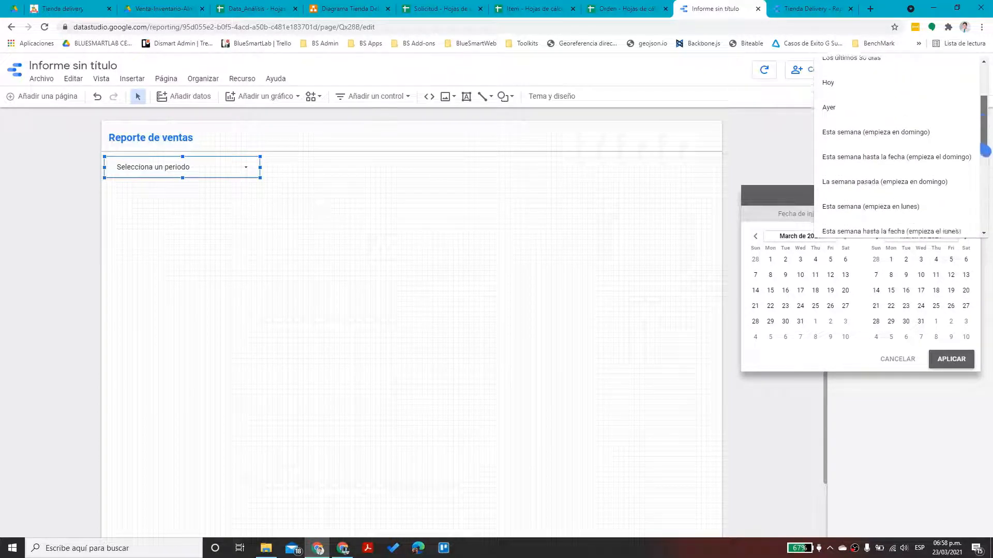
pyautogui.click(848, 178)
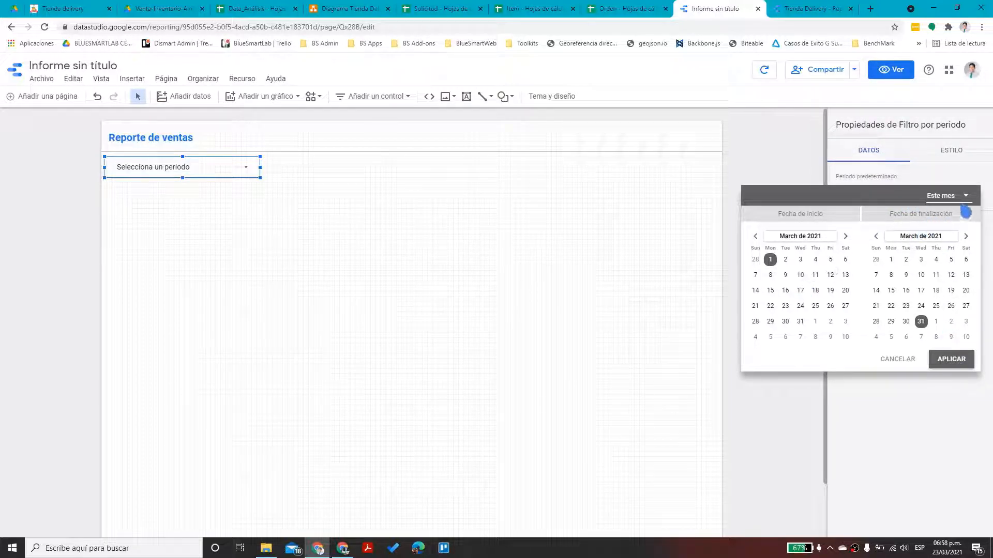
pyautogui.click(942, 195)
pyautogui.scroll(-3, 880, 199)
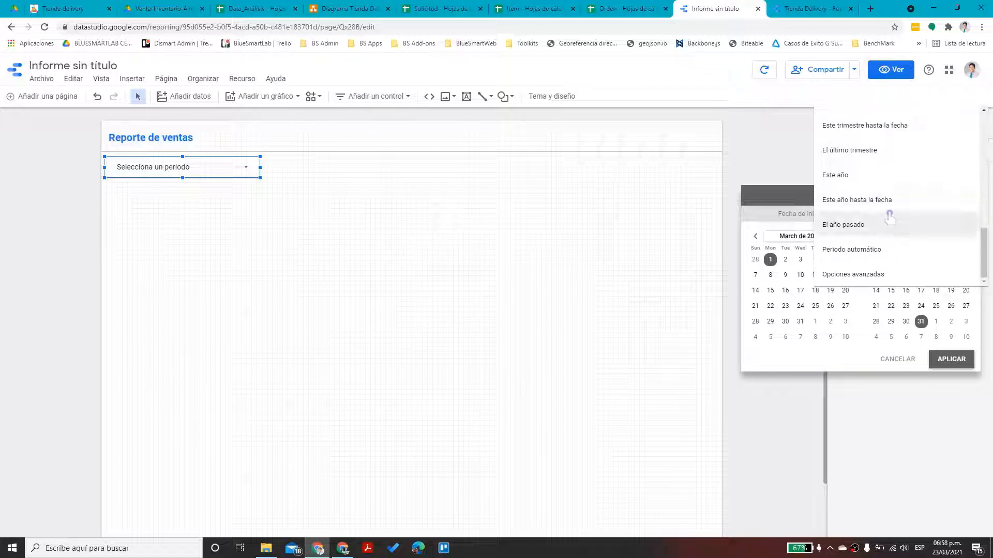
pyautogui.click(955, 366)
pyautogui.click(451, 261)
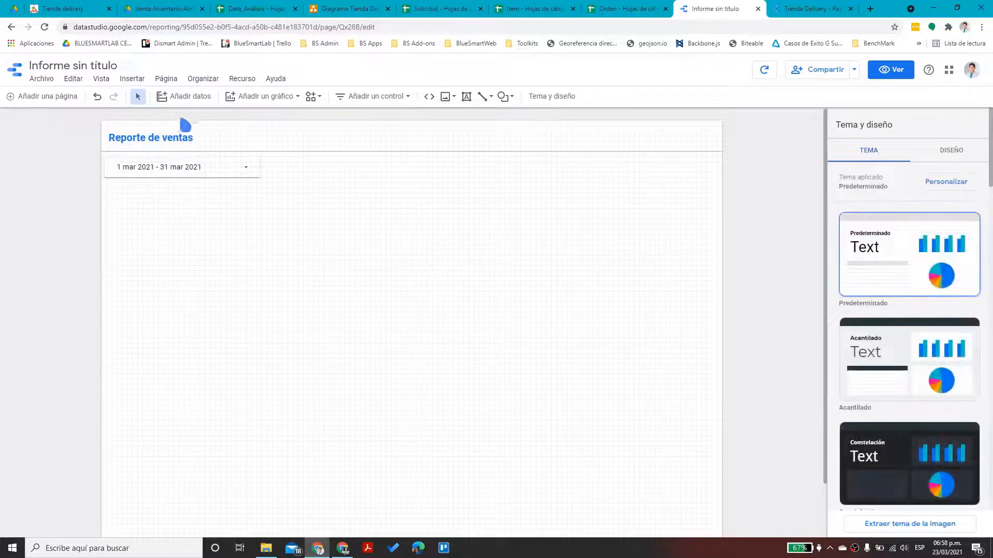
# In the current page settings, choose Data_Análisis - DataDetalleSolicitud as the data source
pyautogui.click(166, 79)
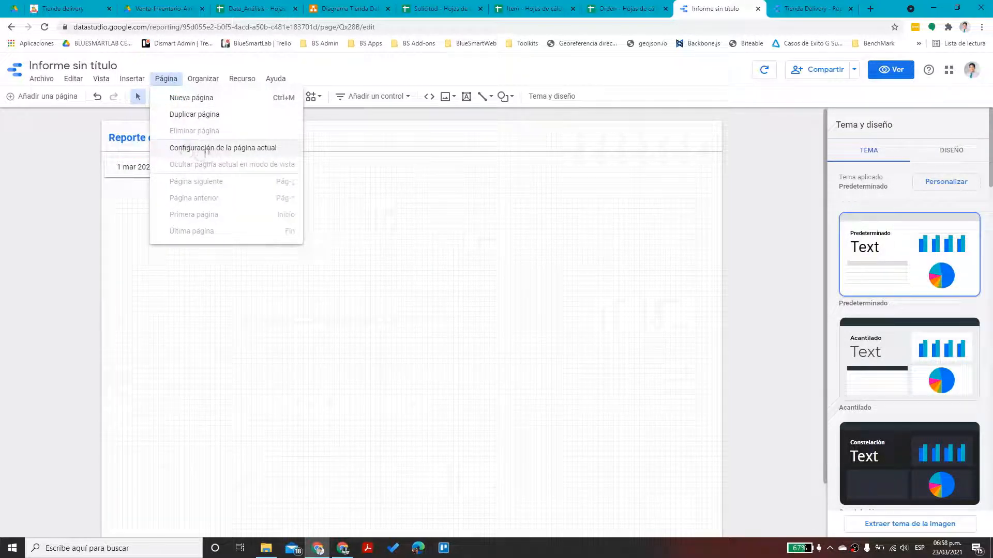
pyautogui.click(207, 148)
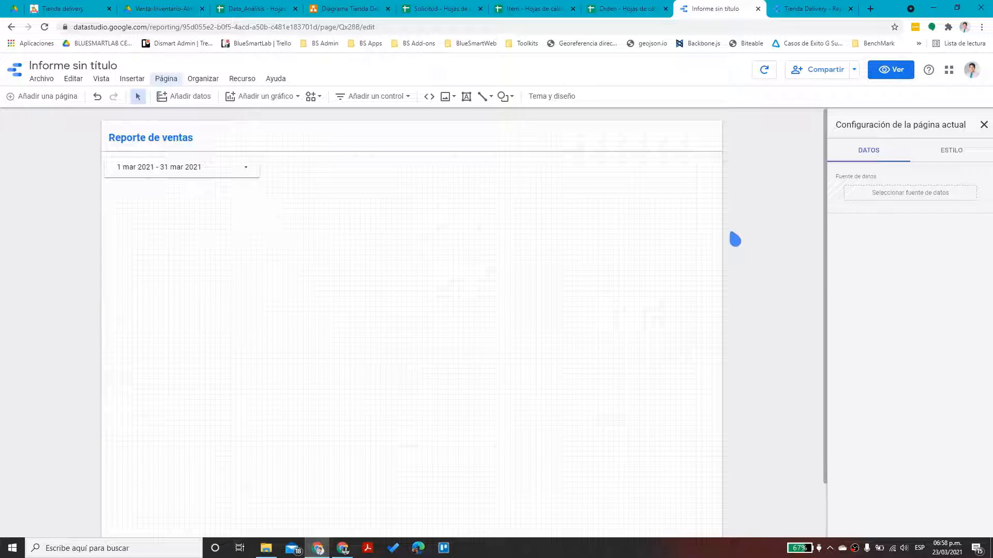
pyautogui.click(900, 199)
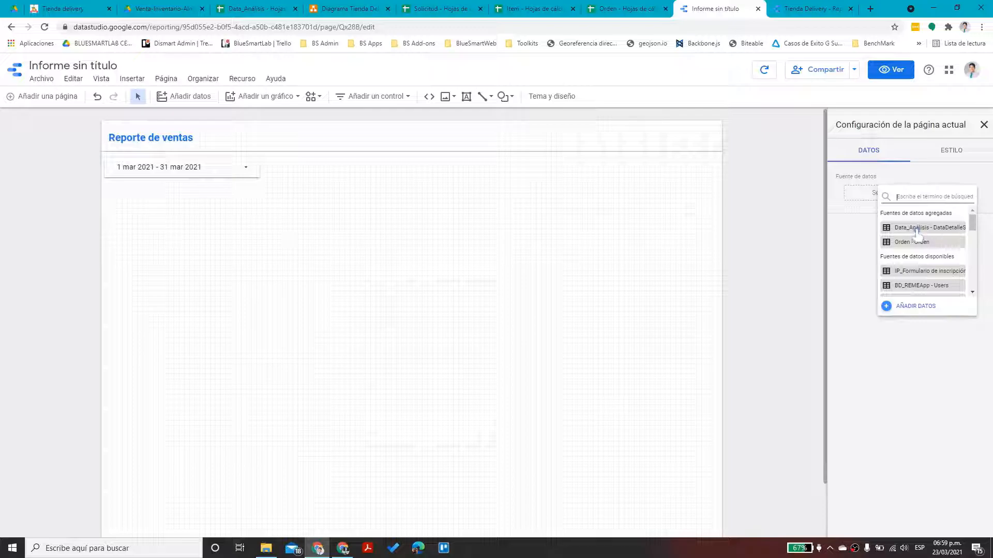
pyautogui.click(917, 228)
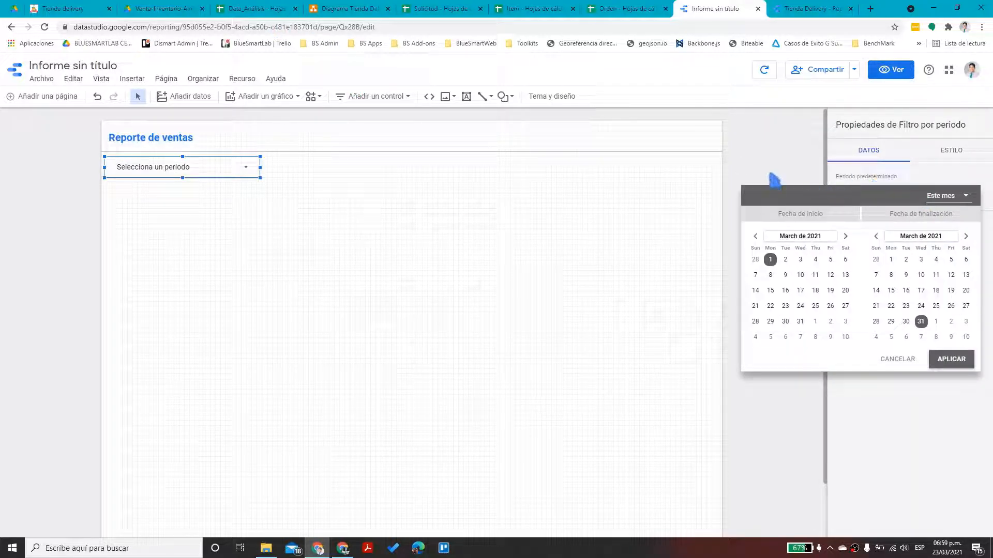
# Check the period control's properties, then open the report's resource options
pyautogui.click(383, 227)
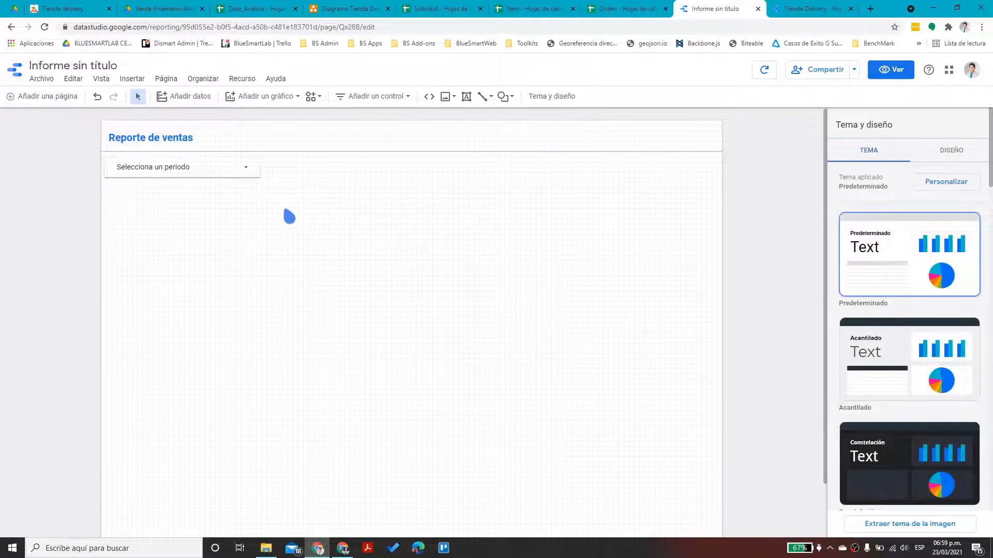
pyautogui.click(197, 171)
pyautogui.click(233, 221)
pyautogui.click(246, 81)
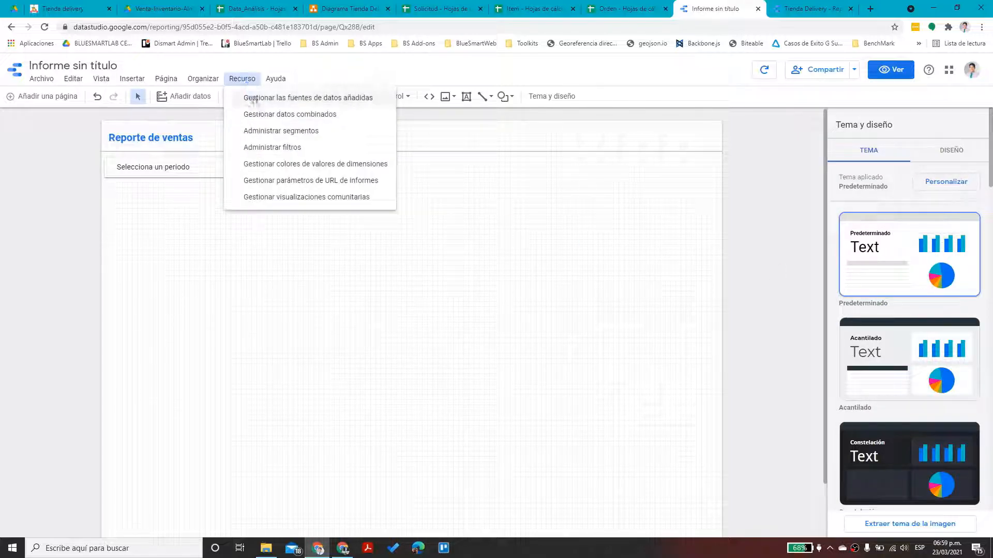
# Blend Data_Análisis - DataDetalleSolicitud with Orden - Orden, then bring up the Data_Análisis spreadsheet
pyautogui.click(260, 115)
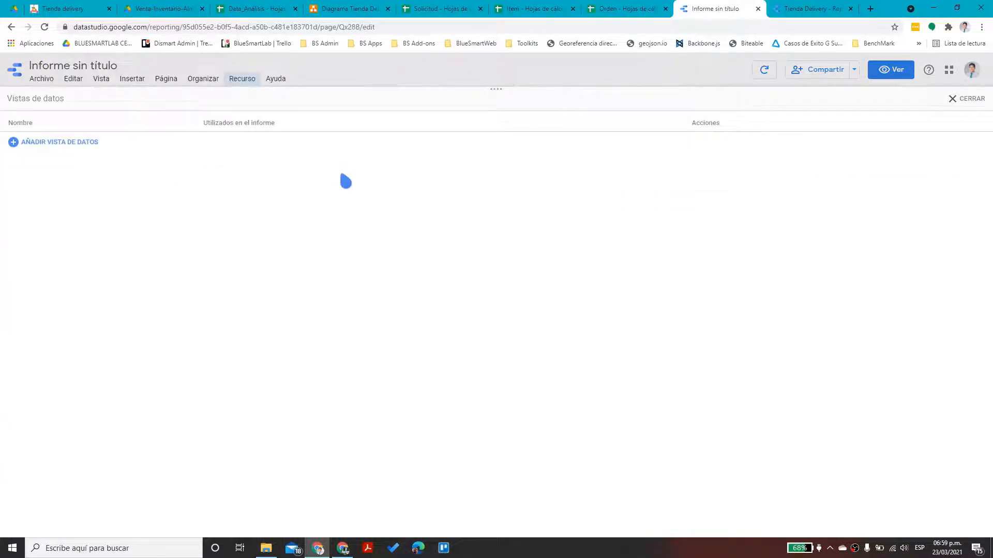
pyautogui.click(46, 143)
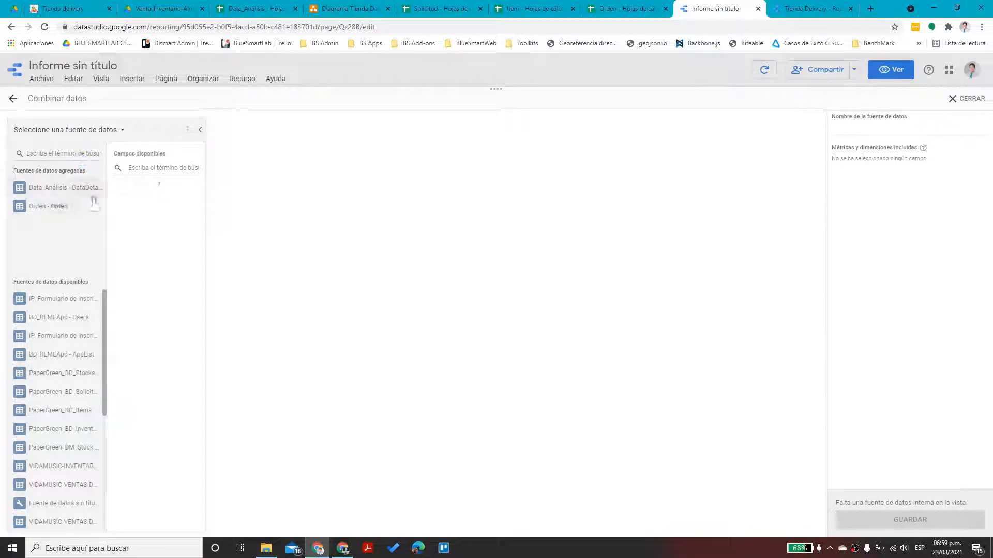
pyautogui.click(57, 188)
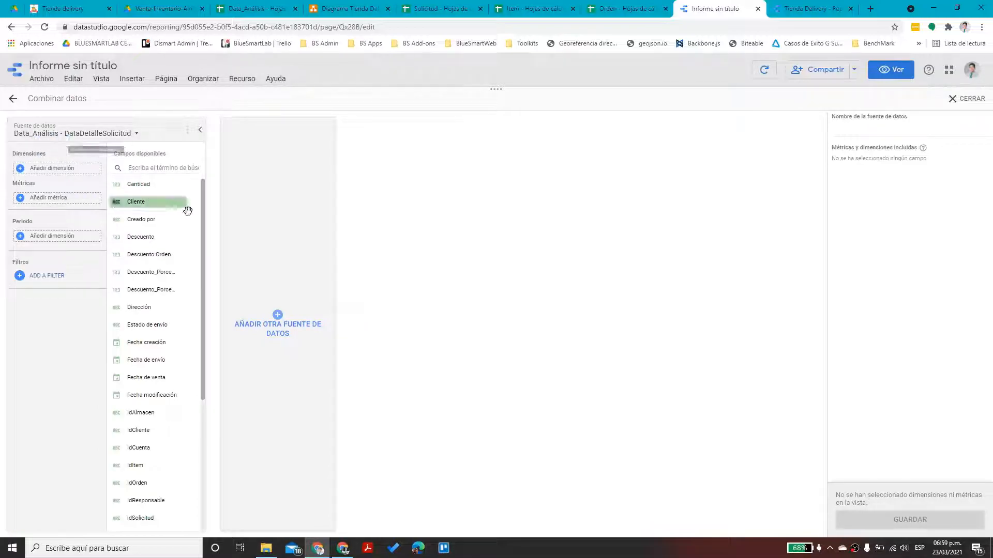
pyautogui.click(272, 321)
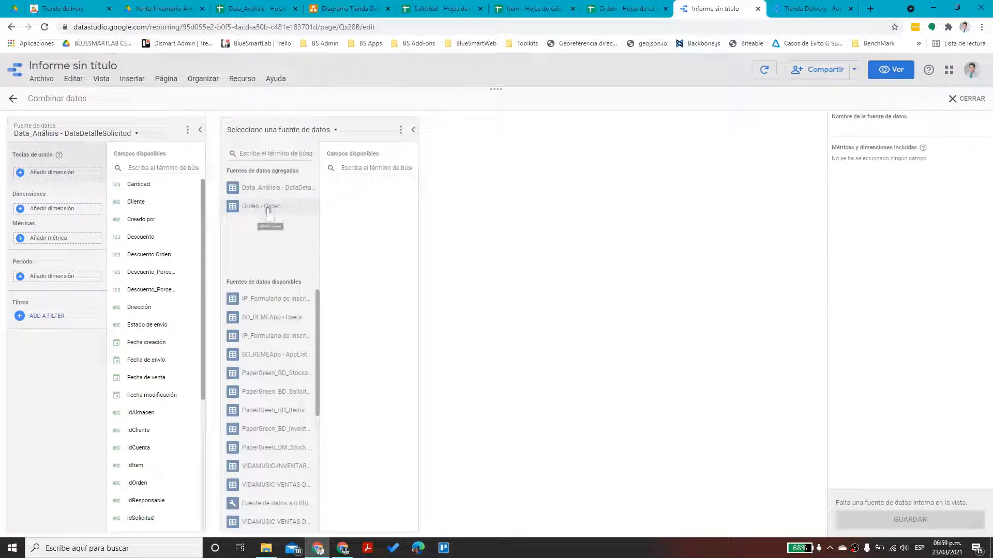
pyautogui.click(274, 206)
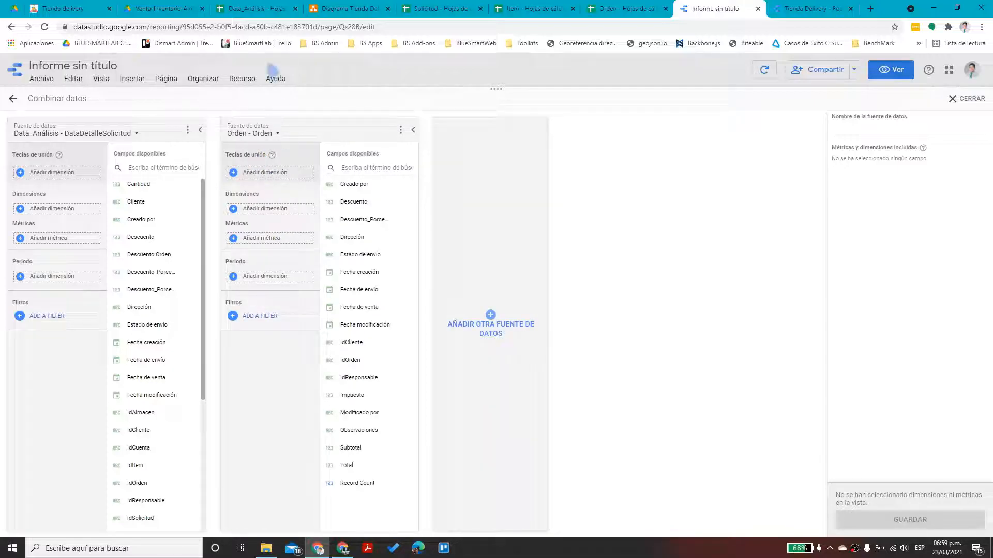
pyautogui.click(255, 9)
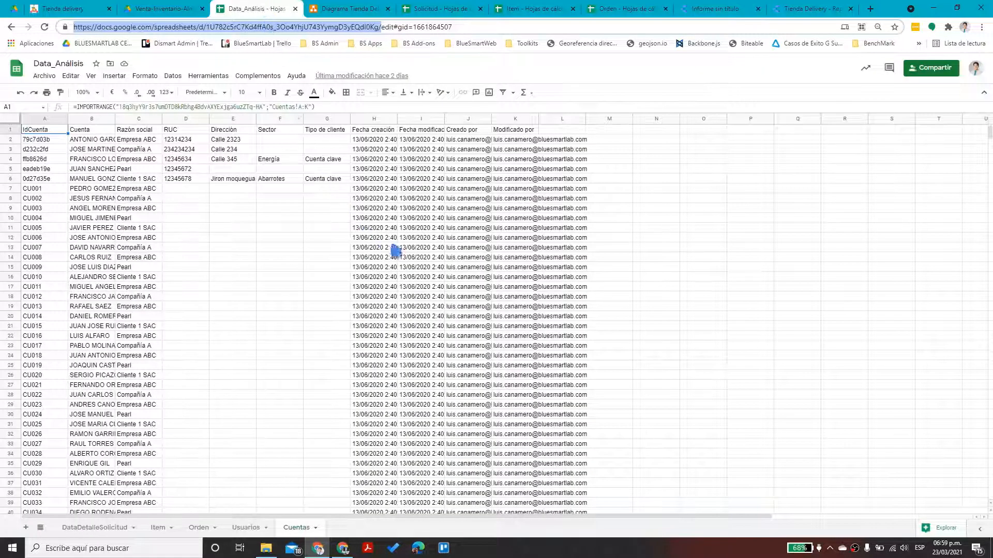
# Review the DataDetalleSolicitud sheet, selecting rows 40–49 in columns R–X and rows 14–16
pyautogui.click(95, 527)
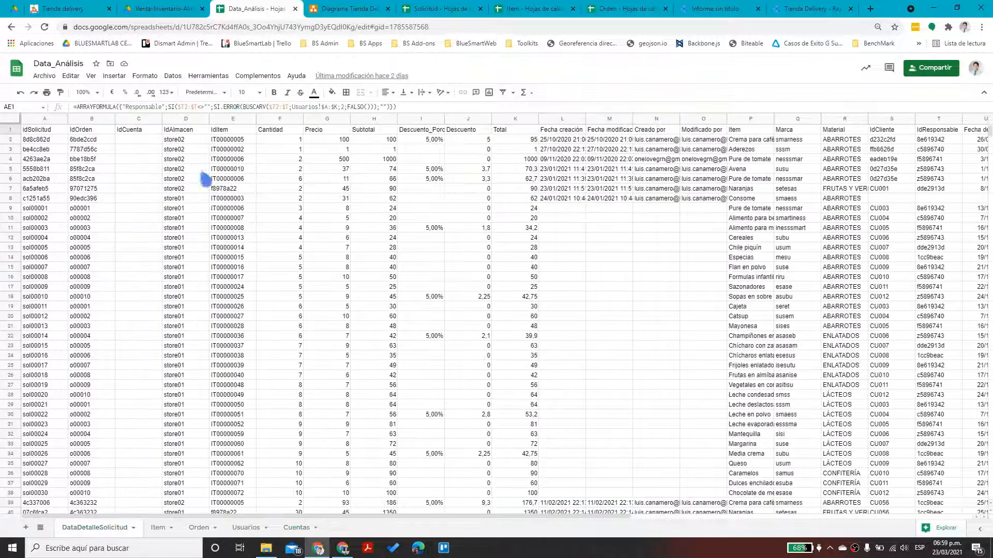
pyautogui.moveTo(473, 517); pyautogui.dragTo(800, 543)
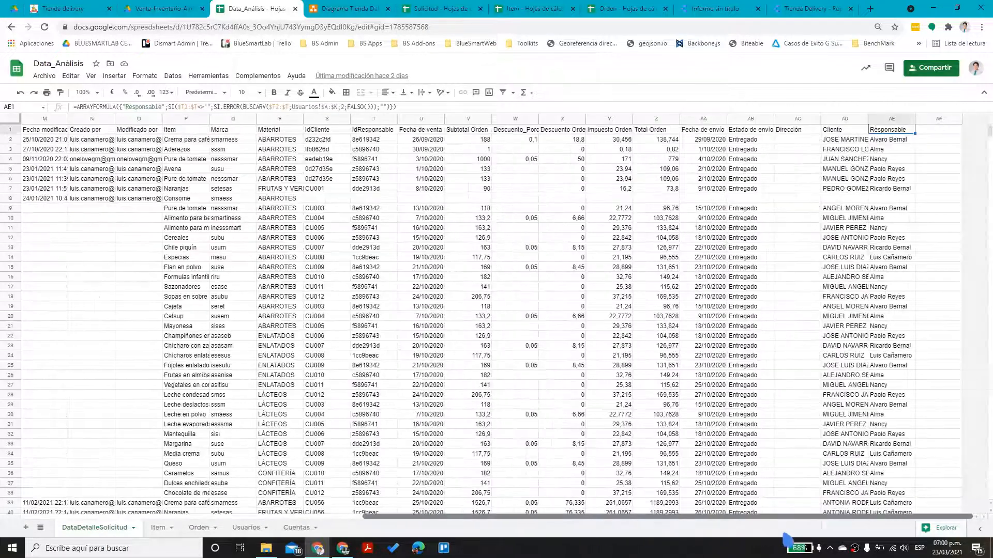
pyautogui.moveTo(650, 517); pyautogui.dragTo(690, 523)
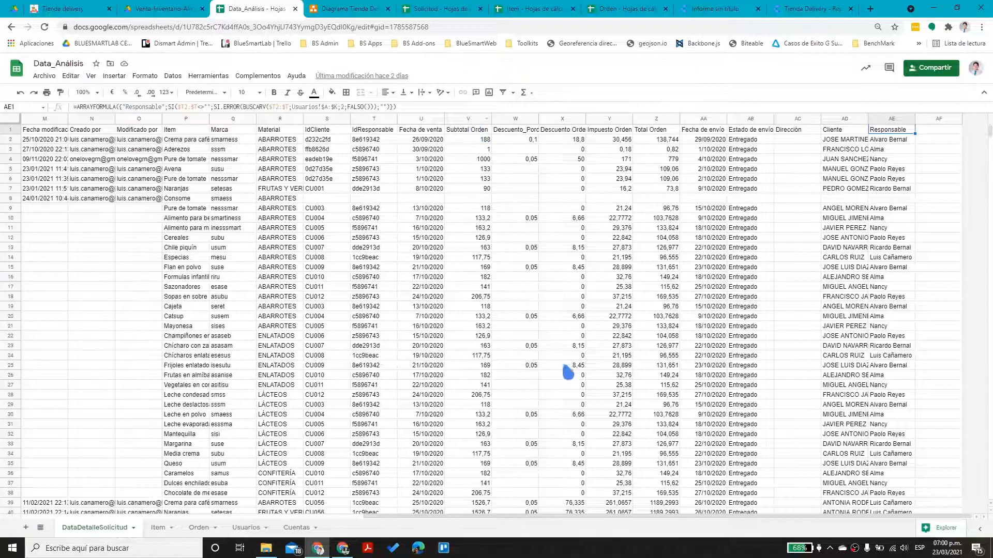
pyautogui.moveTo(578, 517); pyautogui.dragTo(274, 519)
pyautogui.hscroll(-10, 390, 525)
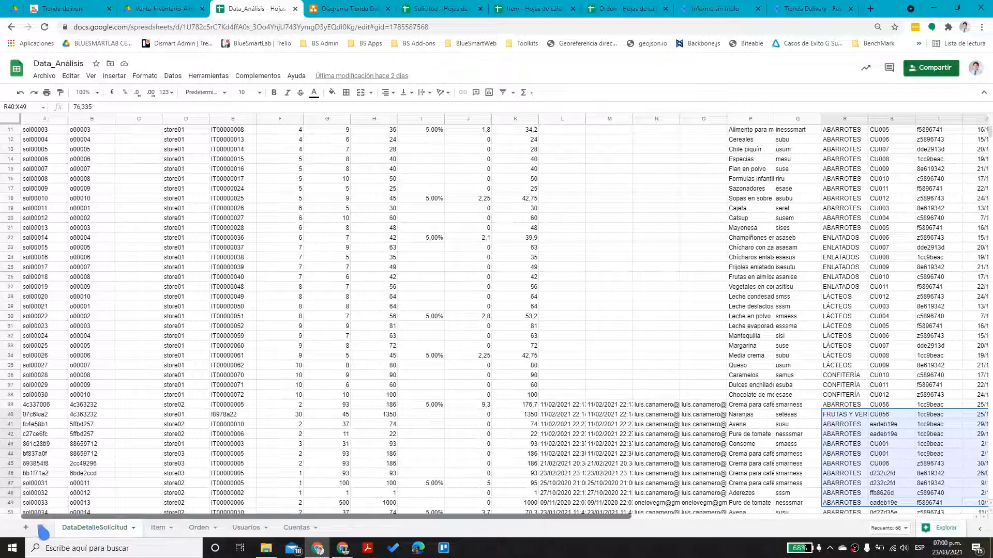
pyautogui.scroll(5, 149, 391)
pyautogui.moveTo(42, 261); pyautogui.dragTo(619, 284)
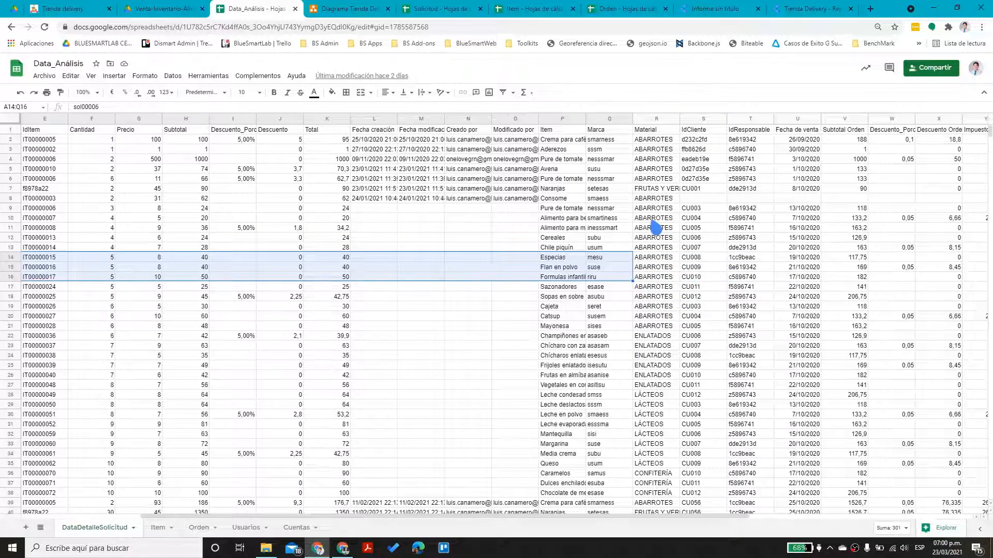
# Back in the untitled report's blend editor, set IdOrden as the join key for both sources
pyautogui.click(801, 14)
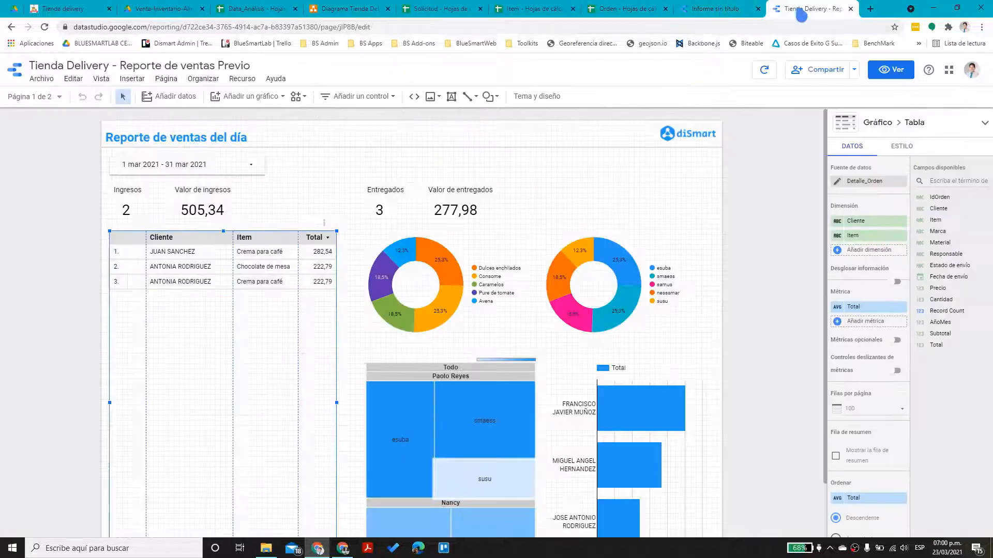
pyautogui.click(719, 8)
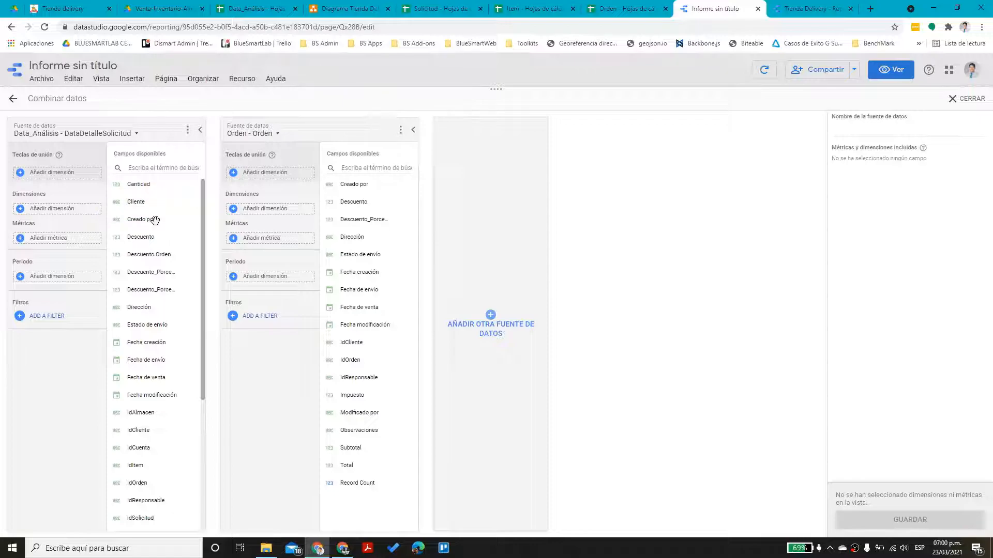
pyautogui.moveTo(206, 266); pyautogui.dragTo(54, 172)
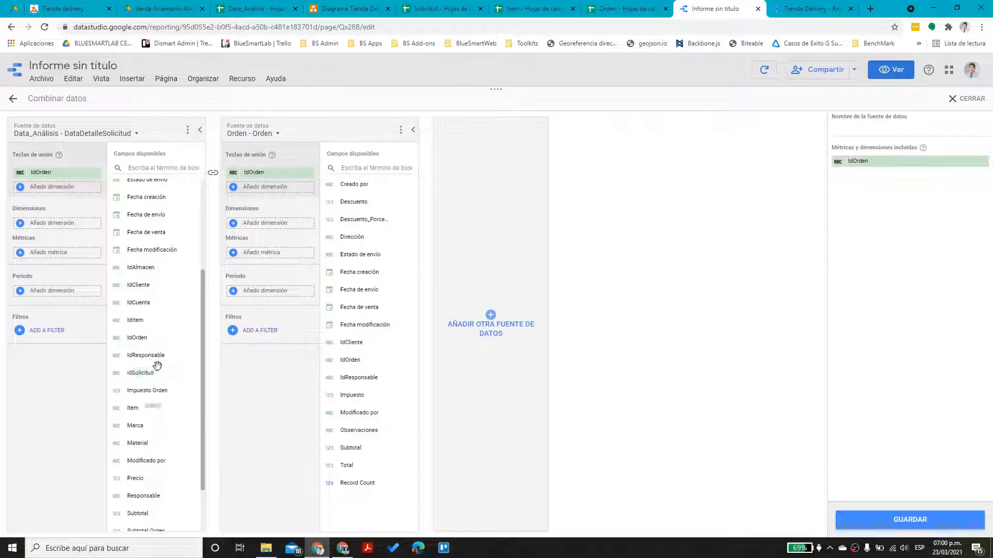
pyautogui.moveTo(204, 421); pyautogui.dragTo(195, 284)
# Add Cliente and Item as dimensions from Data_Análisis - DataDetalleSolicitud
pyautogui.moveTo(136, 201); pyautogui.dragTo(57, 228)
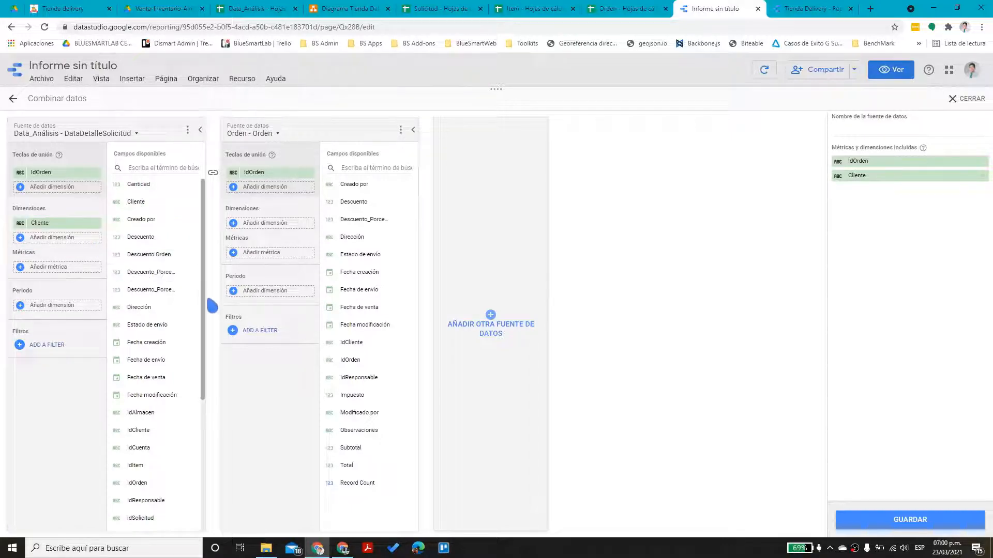
pyautogui.moveTo(206, 366); pyautogui.dragTo(157, 448)
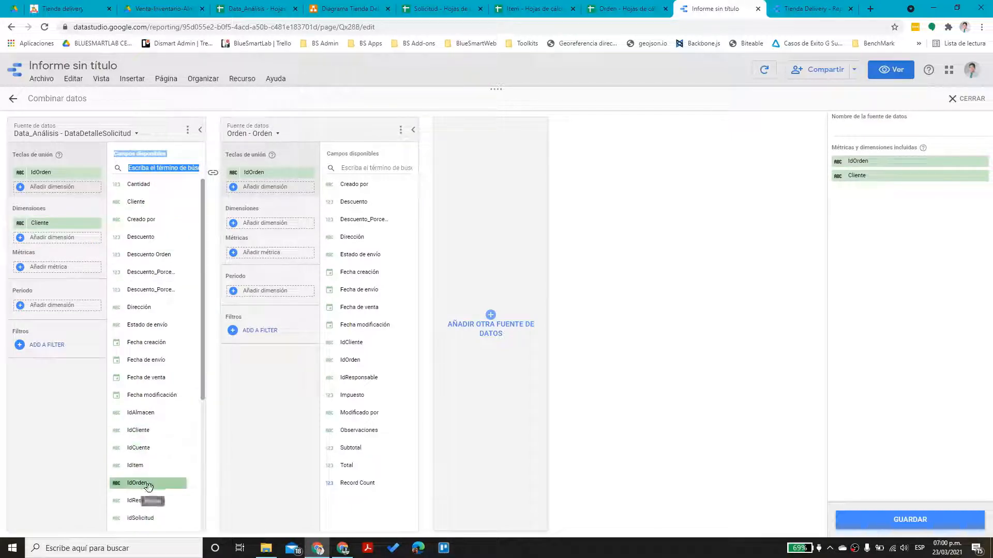
pyautogui.scroll(-1, 151, 461)
pyautogui.scroll(-5, 152, 455)
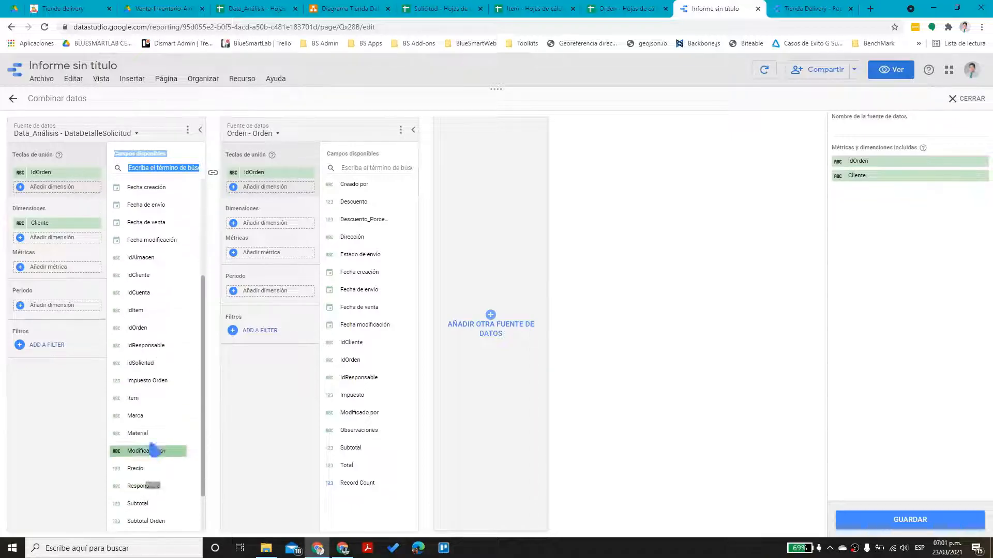
pyautogui.moveTo(150, 401); pyautogui.dragTo(57, 239)
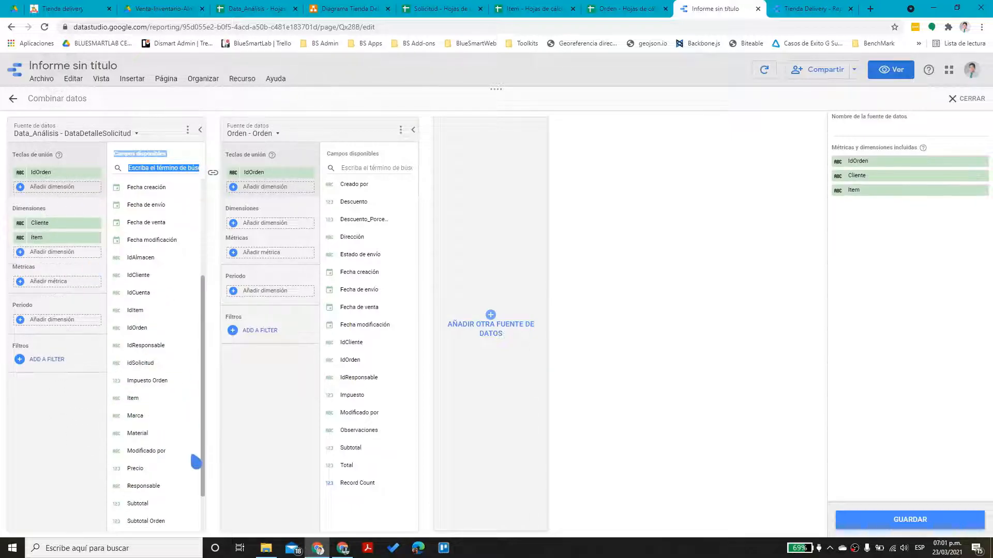
# Add Marca, Material, Precio and Responsable as DataDetalleSolicitud dimensions in the blend
pyautogui.moveTo(137, 416); pyautogui.dragTo(49, 251)
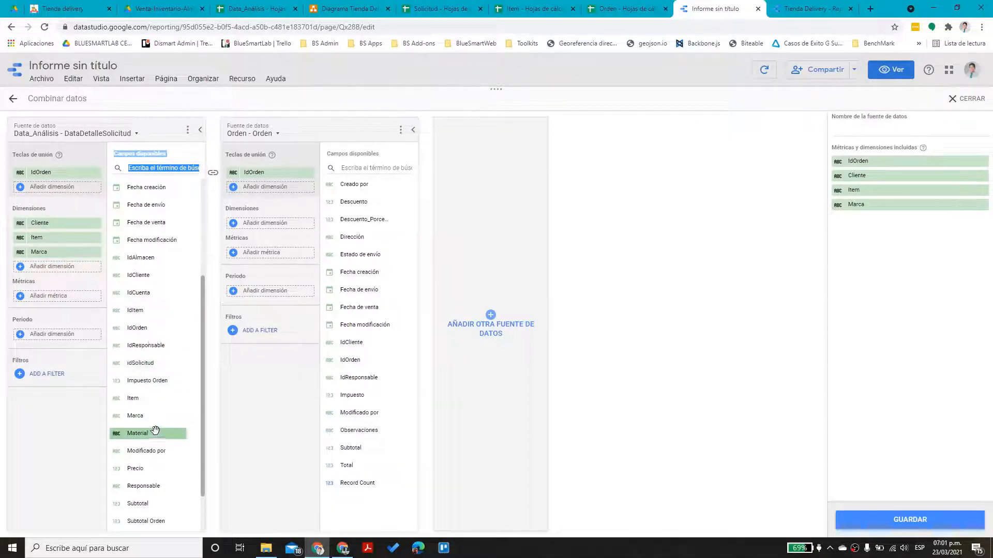
pyautogui.moveTo(154, 433); pyautogui.dragTo(73, 269)
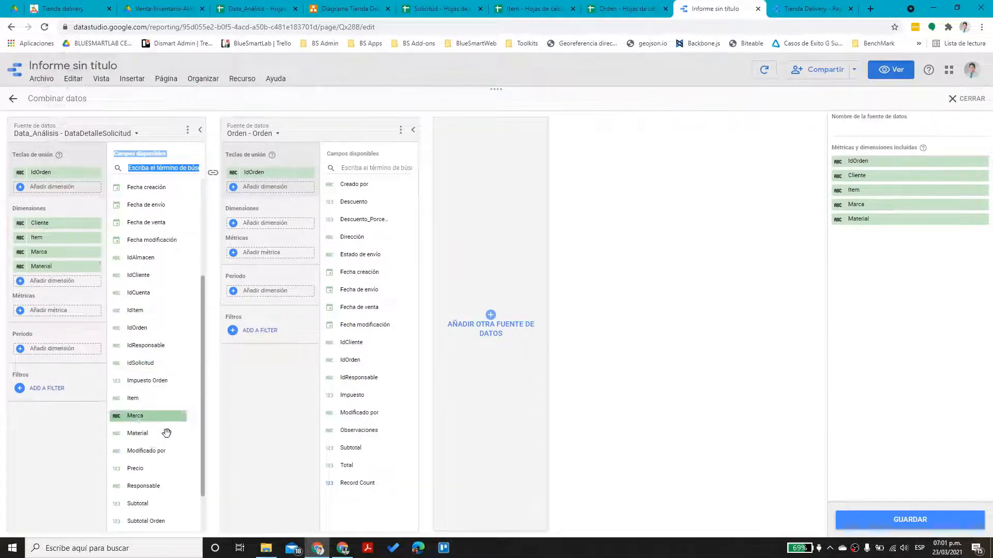
pyautogui.moveTo(151, 470); pyautogui.dragTo(67, 282)
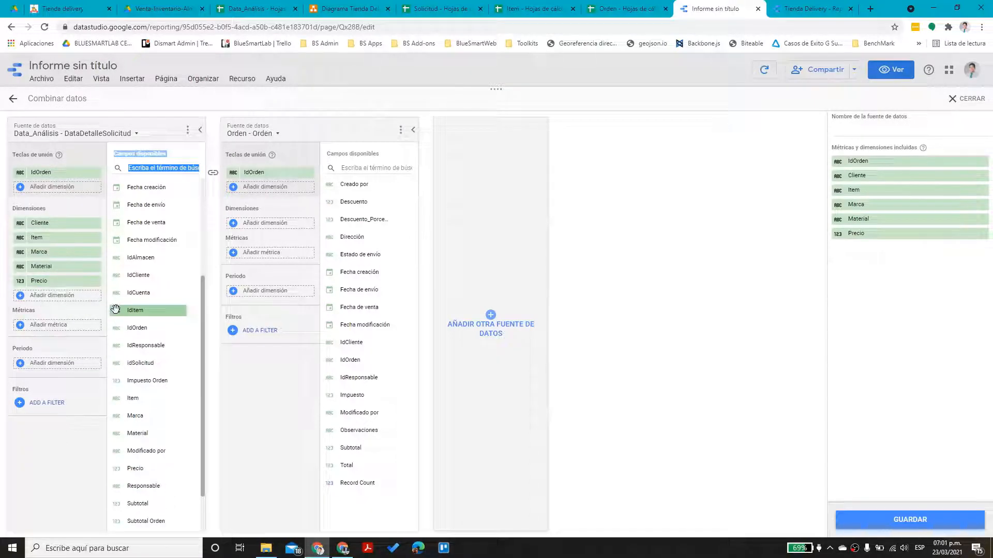
pyautogui.scroll(-1, 161, 451)
pyautogui.moveTo(165, 434); pyautogui.dragTo(100, 294)
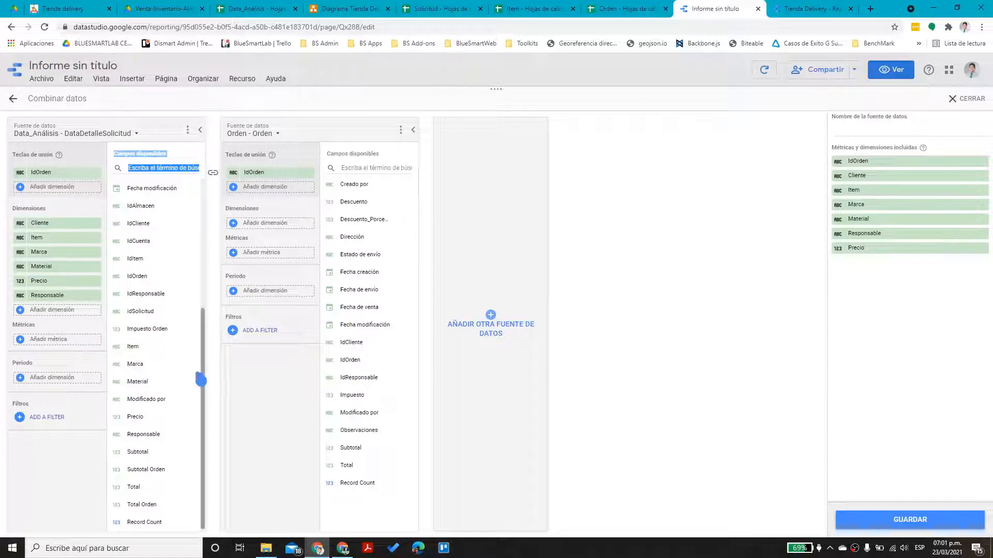
# Add Cantidad and Record Count as metrics and use Fecha de venta as the period field
pyautogui.scroll(-1, 166, 446)
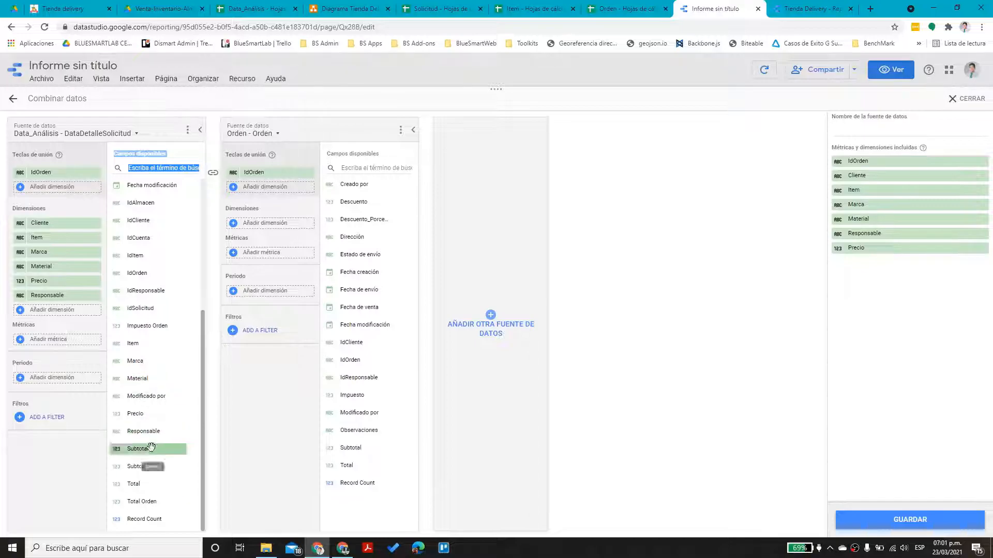
pyautogui.scroll(3, 150, 437)
pyautogui.scroll(2, 144, 249)
pyautogui.moveTo(148, 185); pyautogui.dragTo(64, 345)
pyautogui.scroll(-2, 165, 466)
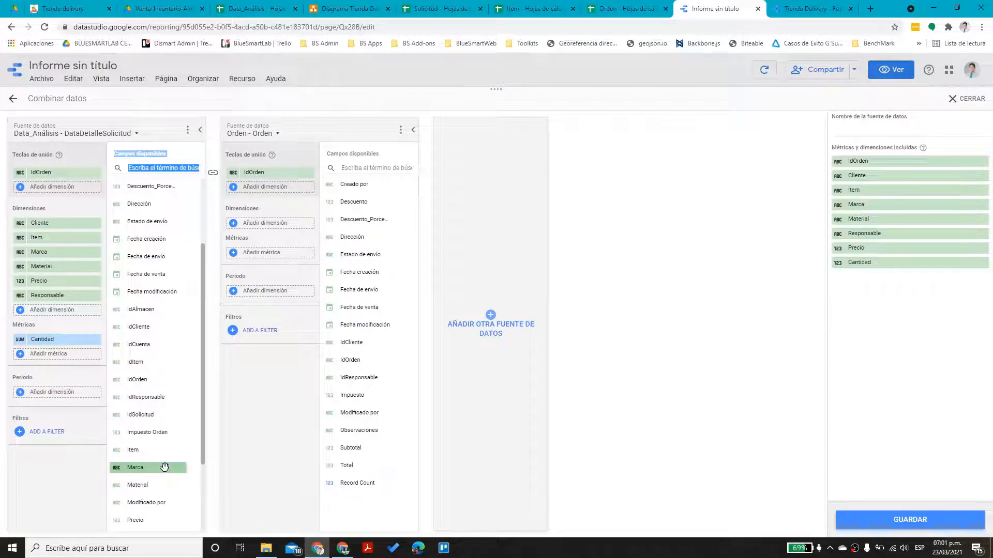
pyautogui.scroll(-3, 164, 467)
pyautogui.moveTo(155, 519); pyautogui.dragTo(80, 359)
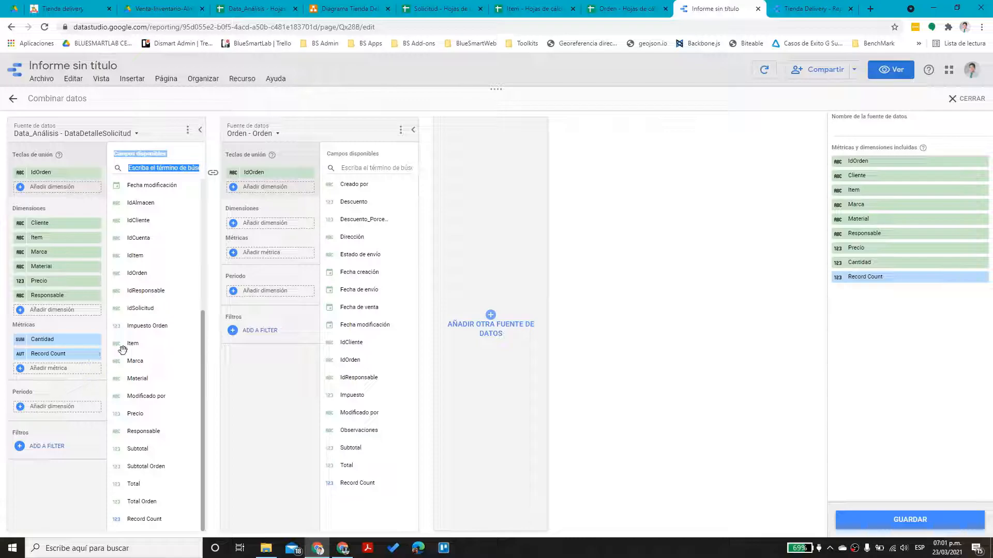
pyautogui.scroll(2, 154, 427)
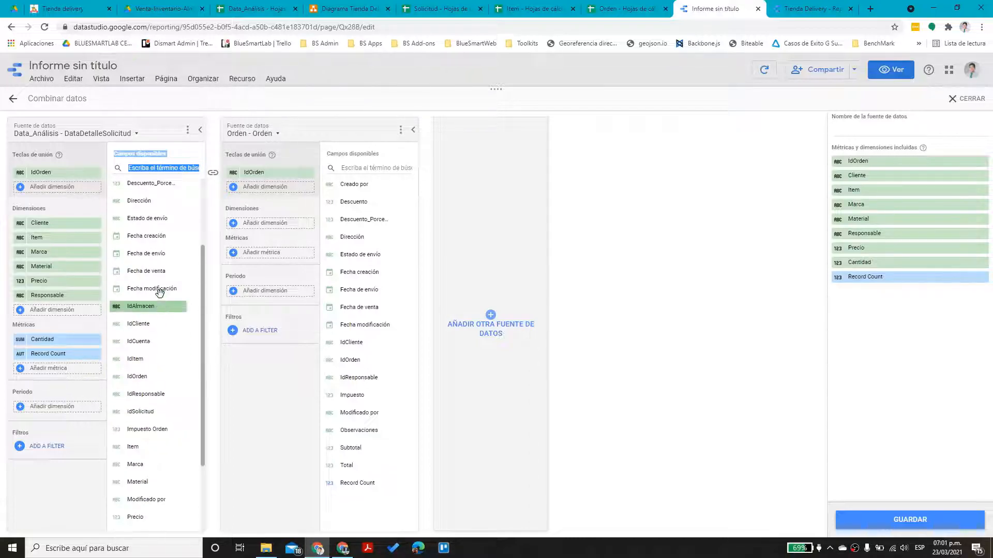
pyautogui.moveTo(99, 354); pyautogui.dragTo(58, 406)
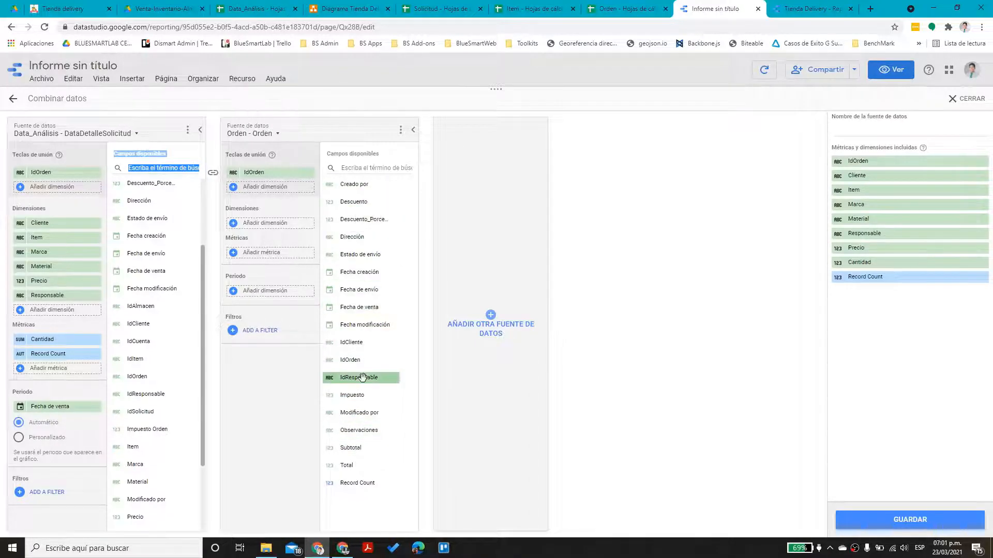
# From Orden, add Estado de envío and Fecha de envío dimensions, Subtotal and Total metrics, period Fecha de venta
pyautogui.moveTo(369, 255); pyautogui.dragTo(370, 254)
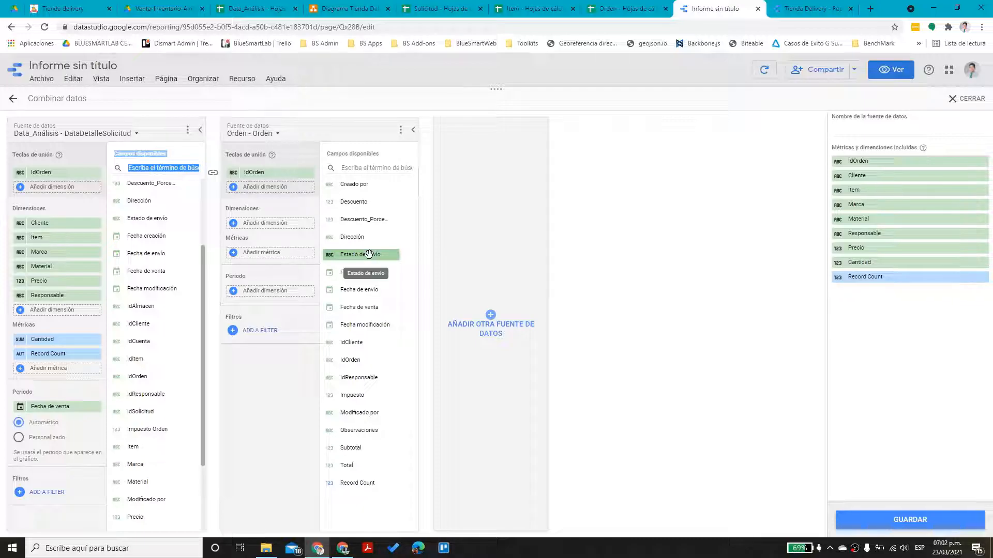
pyautogui.moveTo(378, 257); pyautogui.dragTo(281, 223)
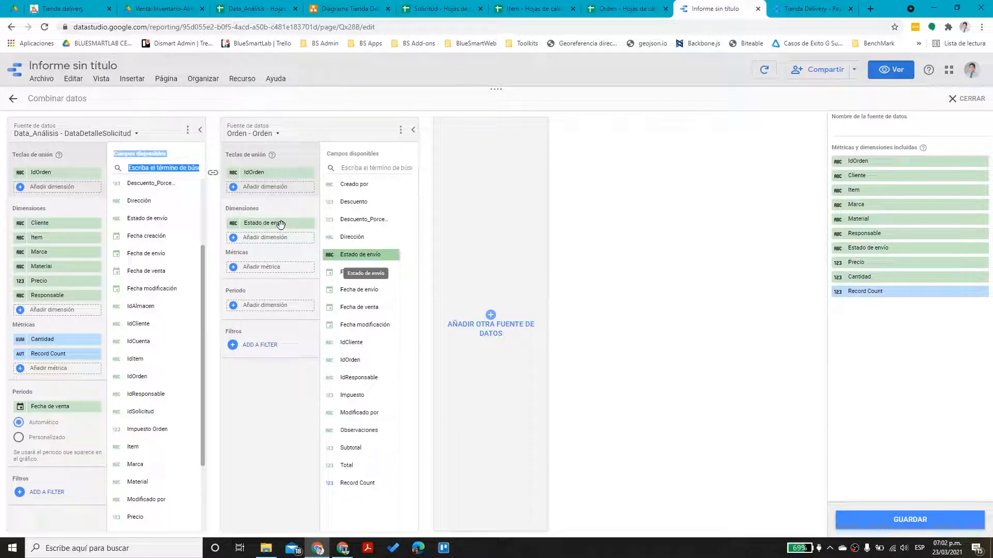
pyautogui.moveTo(377, 289); pyautogui.dragTo(292, 238)
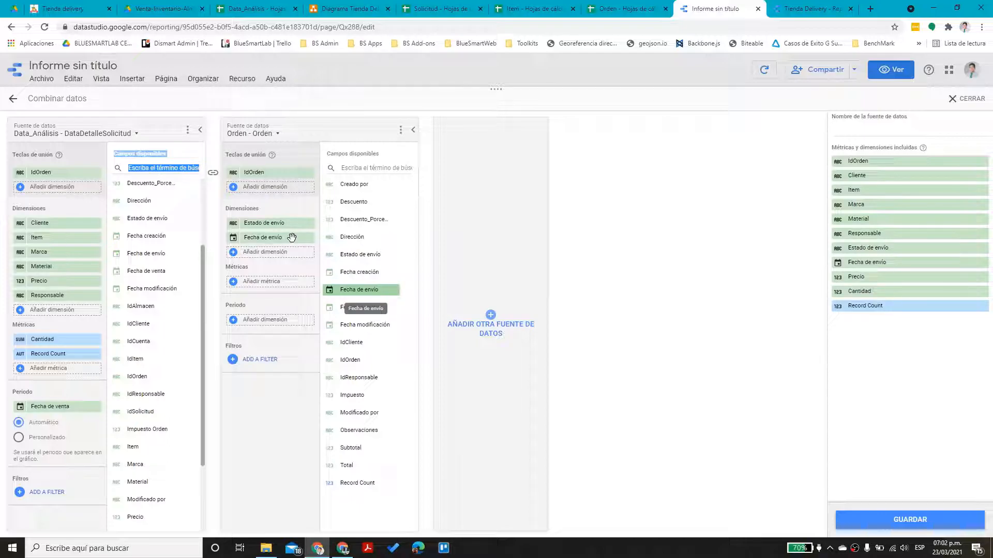
pyautogui.moveTo(359, 447); pyautogui.dragTo(277, 285)
pyautogui.moveTo(357, 465); pyautogui.dragTo(283, 302)
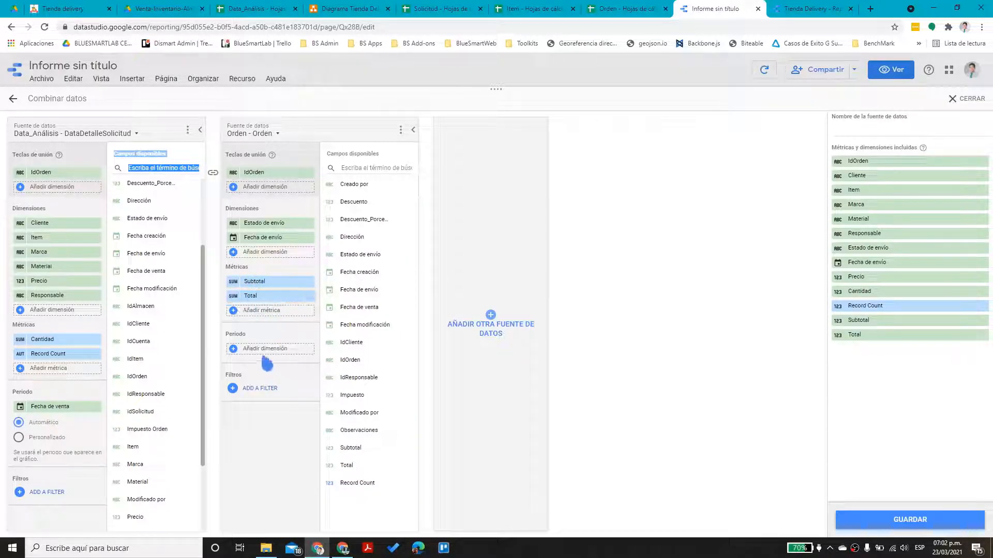
pyautogui.moveTo(359, 307); pyautogui.dragTo(296, 354)
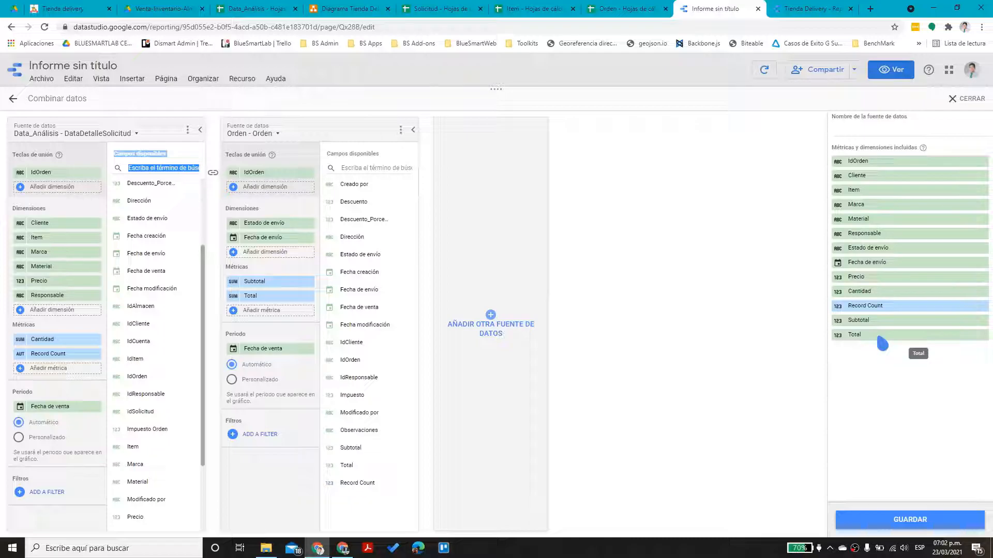
# Name the blended source DatosCombinados, save it, and close the blend editor
pyautogui.click(873, 138)
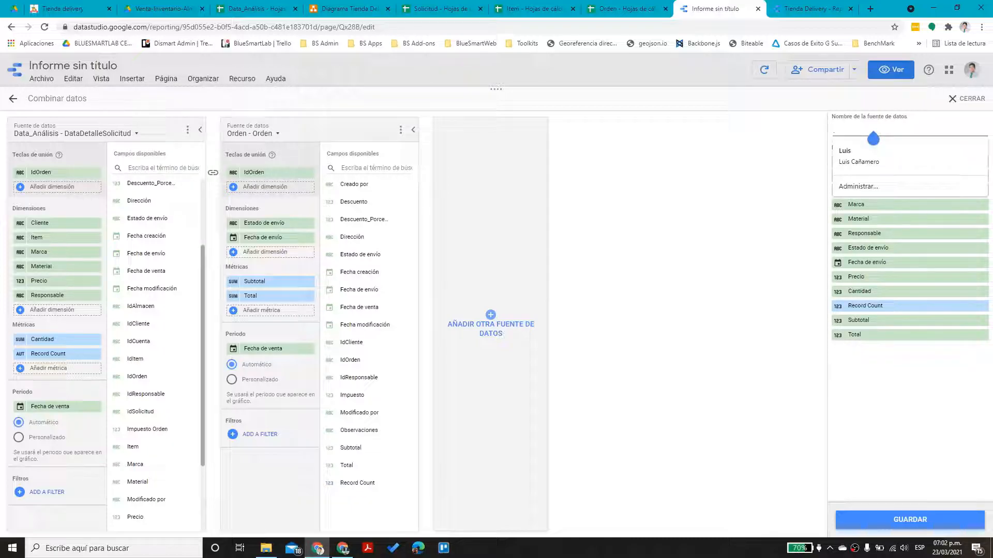
pyautogui.write('DatosCombinados')
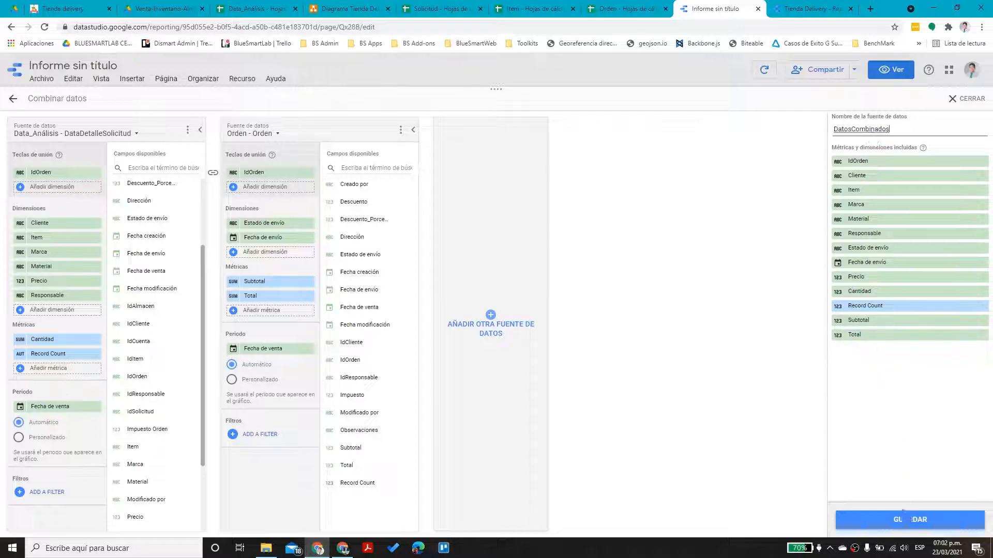
pyautogui.click(908, 520)
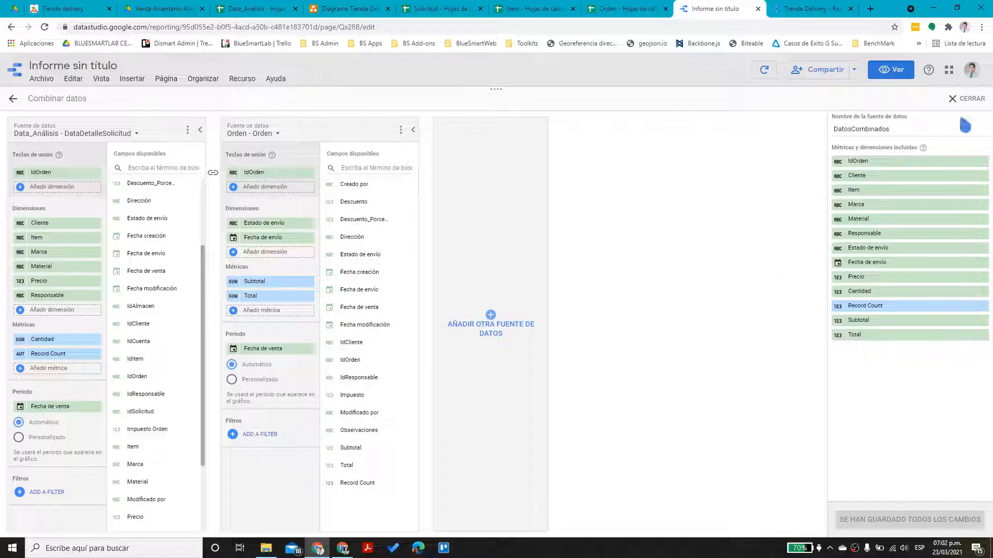
pyautogui.click(963, 99)
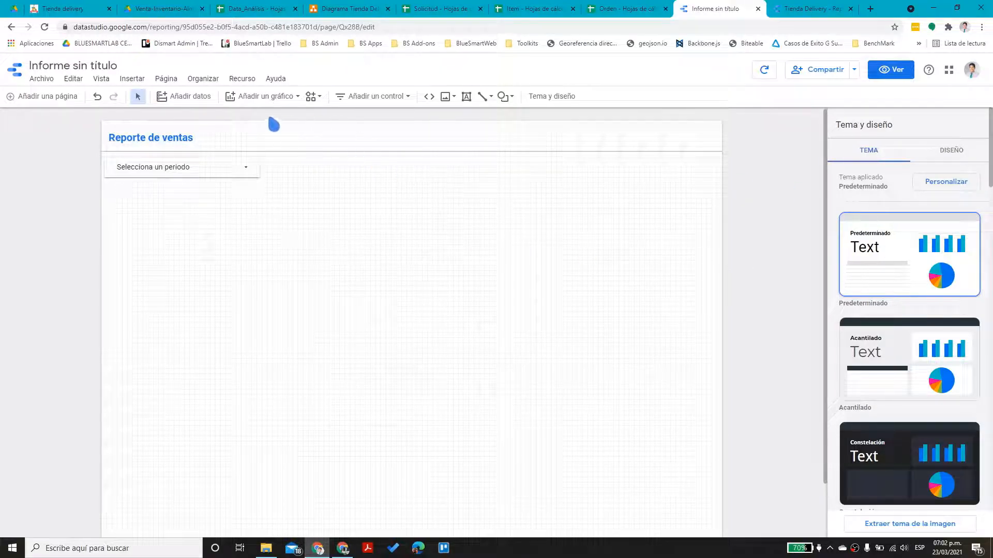
# Place a vertical bar chart on the page and set its dimension to Fecha de venta
pyautogui.click(270, 99)
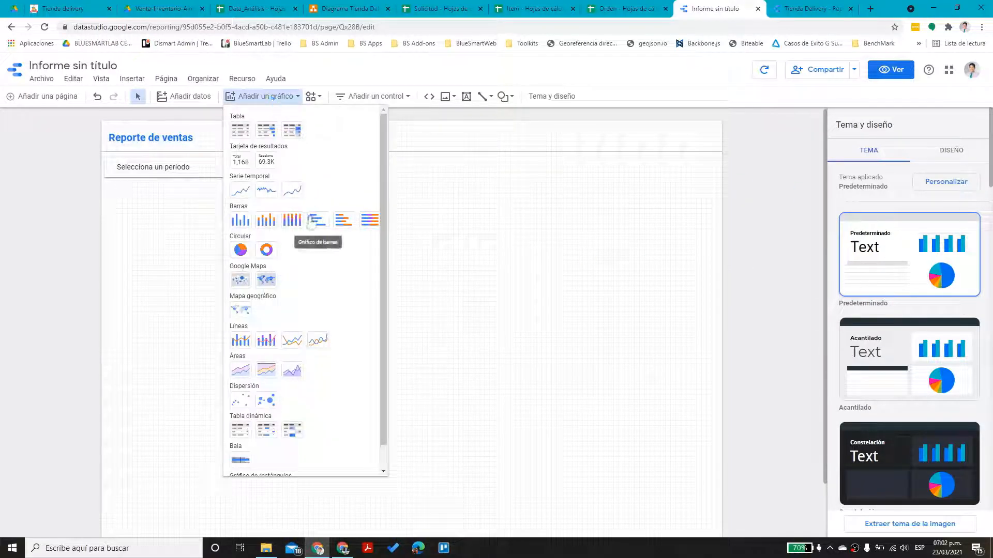
pyautogui.click(240, 221)
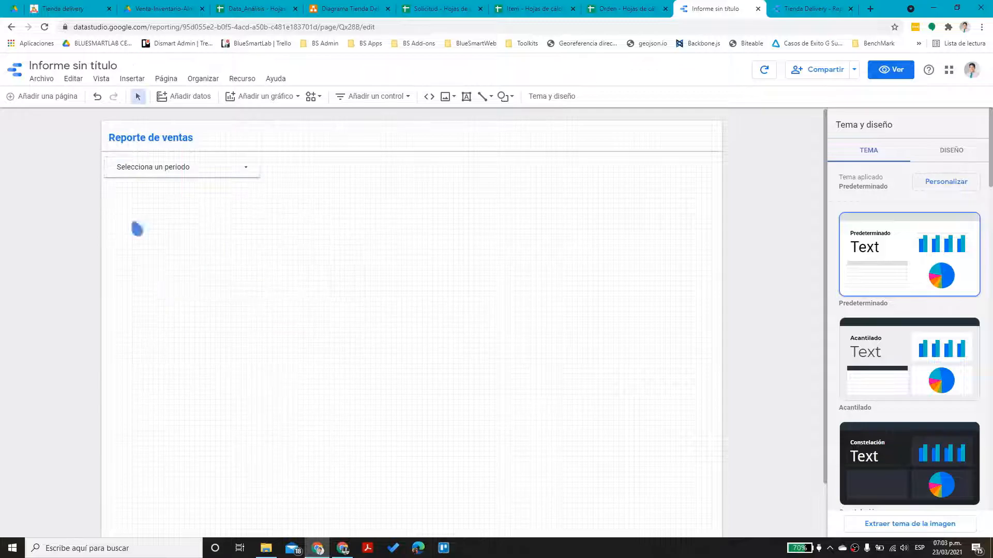
pyautogui.click(132, 222)
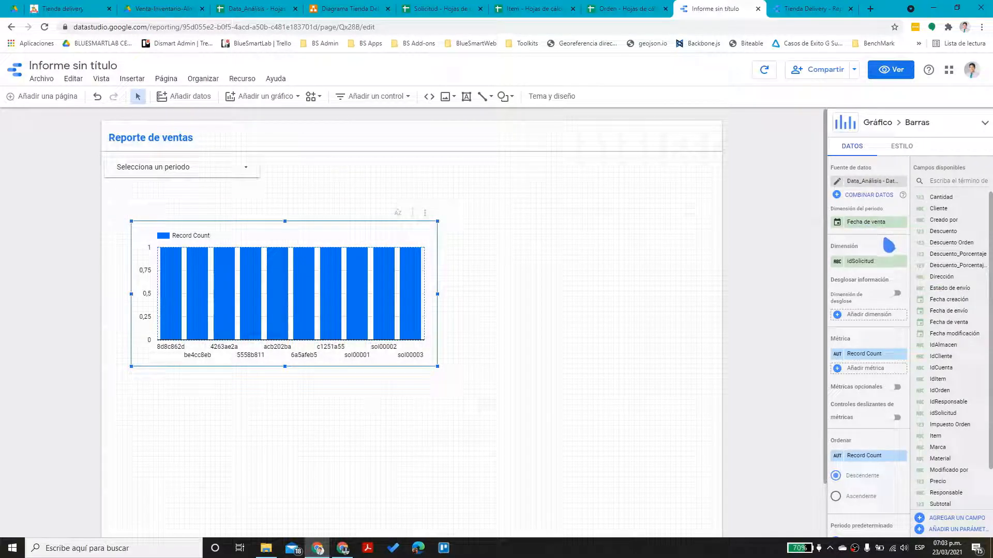
pyautogui.click(868, 263)
pyautogui.scroll(-1, 866, 331)
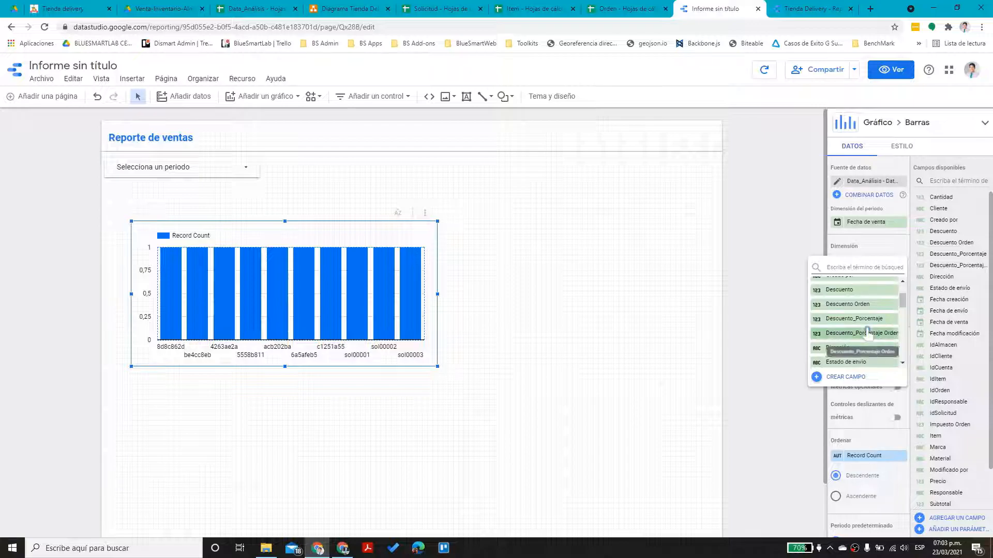
pyautogui.scroll(-2, 874, 329)
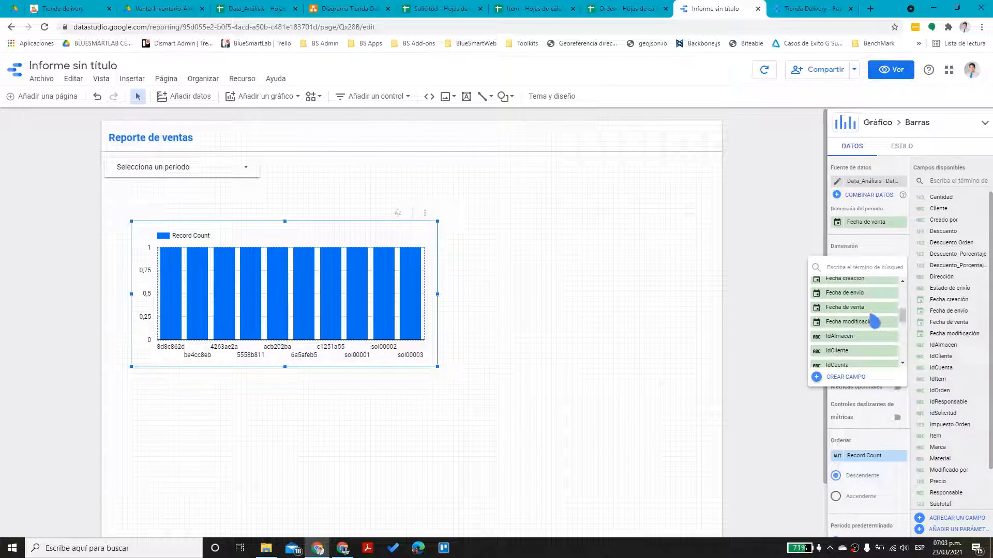
pyautogui.click(858, 308)
pyautogui.scroll(-1, 954, 432)
# Switch the bar chart to DatosCombinados, plotting Total by Fecha de envío, and widen it across the page
pyautogui.click(870, 182)
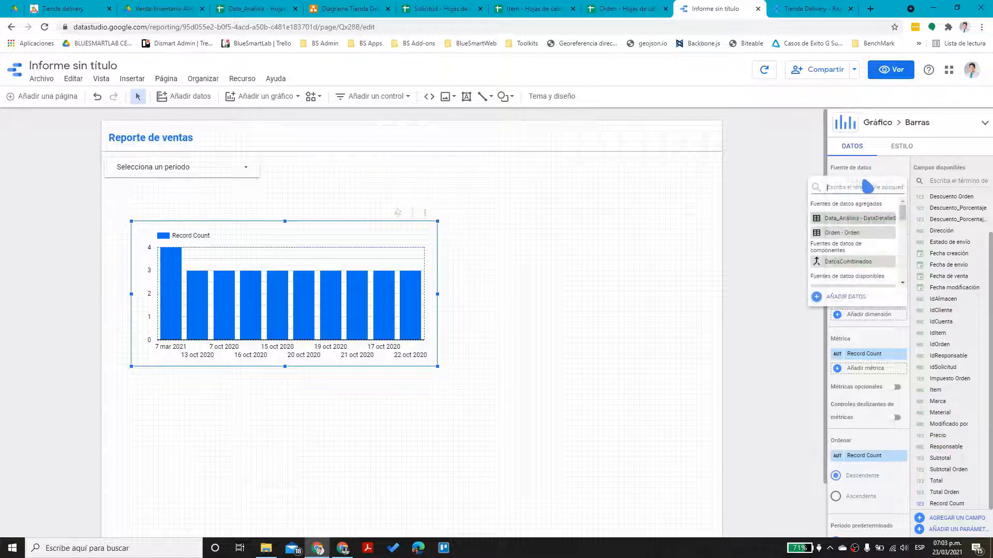
pyautogui.click(852, 263)
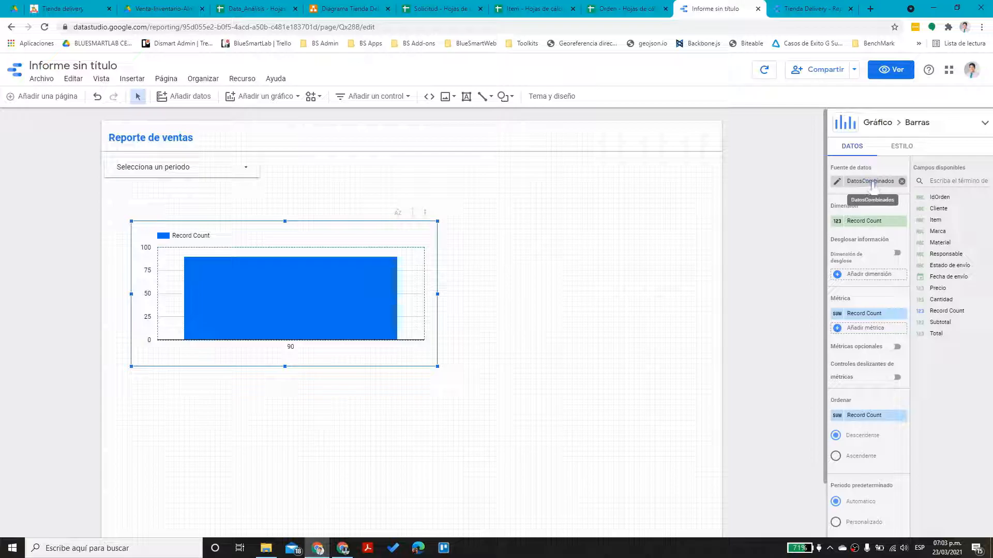
pyautogui.click(869, 314)
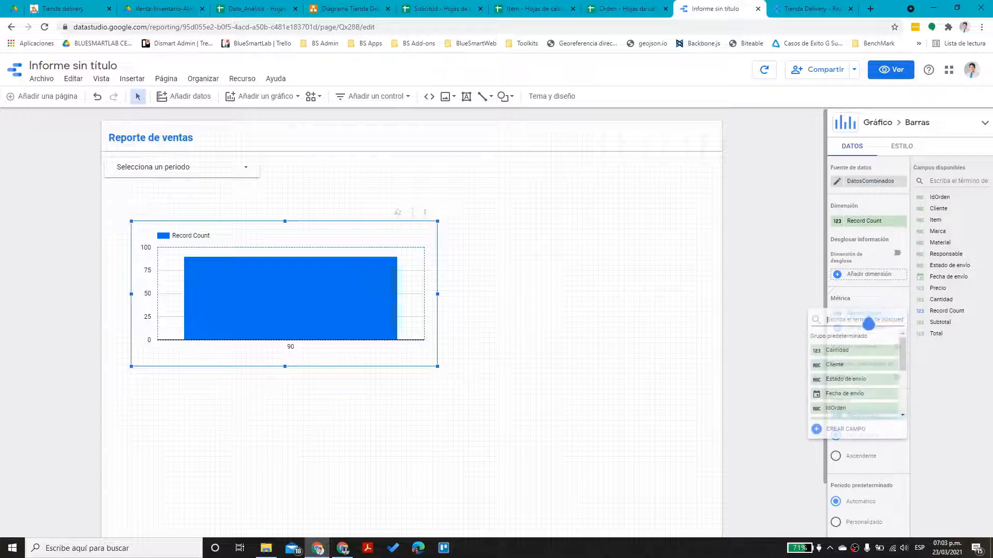
pyautogui.scroll(-3, 867, 368)
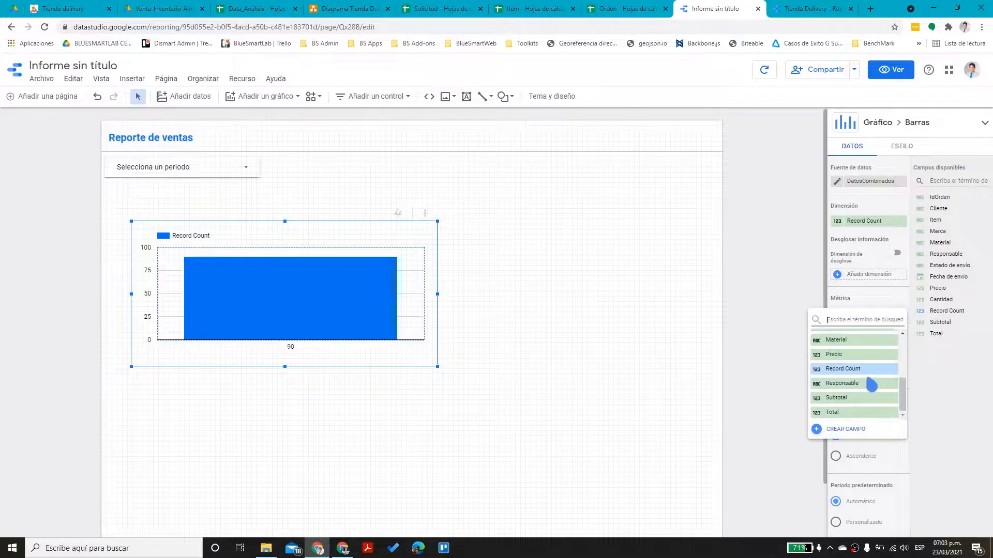
pyautogui.click(852, 412)
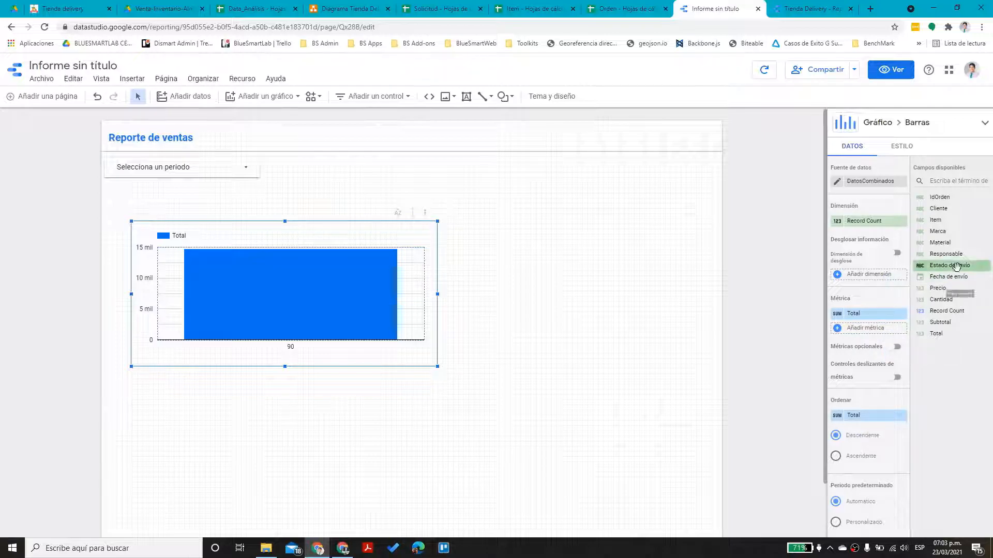
pyautogui.moveTo(957, 279); pyautogui.dragTo(877, 227)
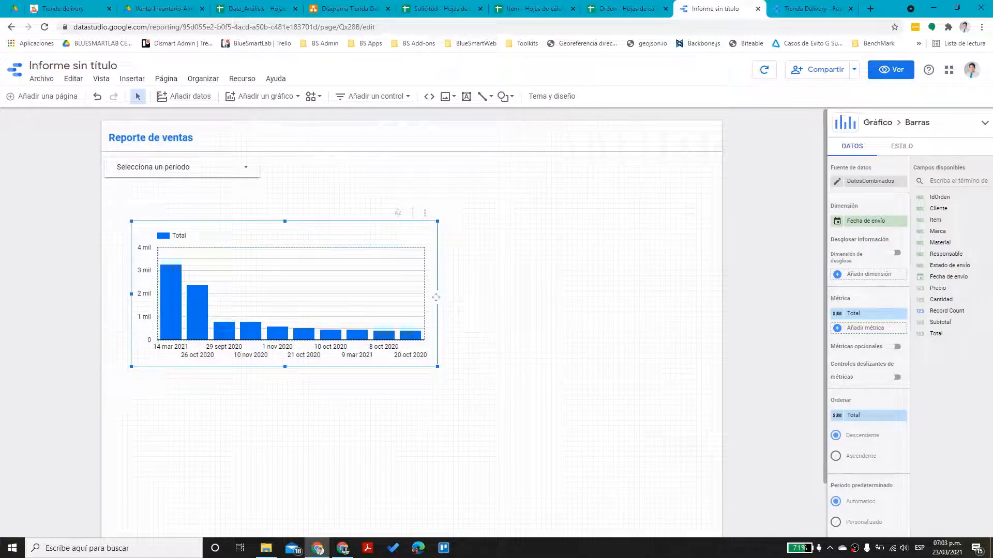
pyautogui.moveTo(437, 296); pyautogui.dragTo(653, 295)
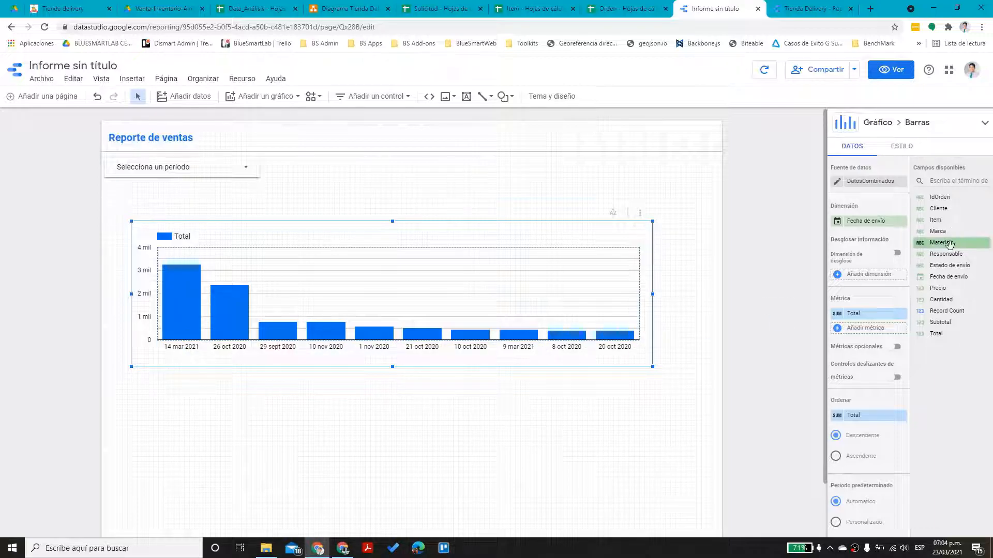
# Open the Orden - Orden data source's field list from Gestionar las fuentes de datos añadidas
pyautogui.click(243, 79)
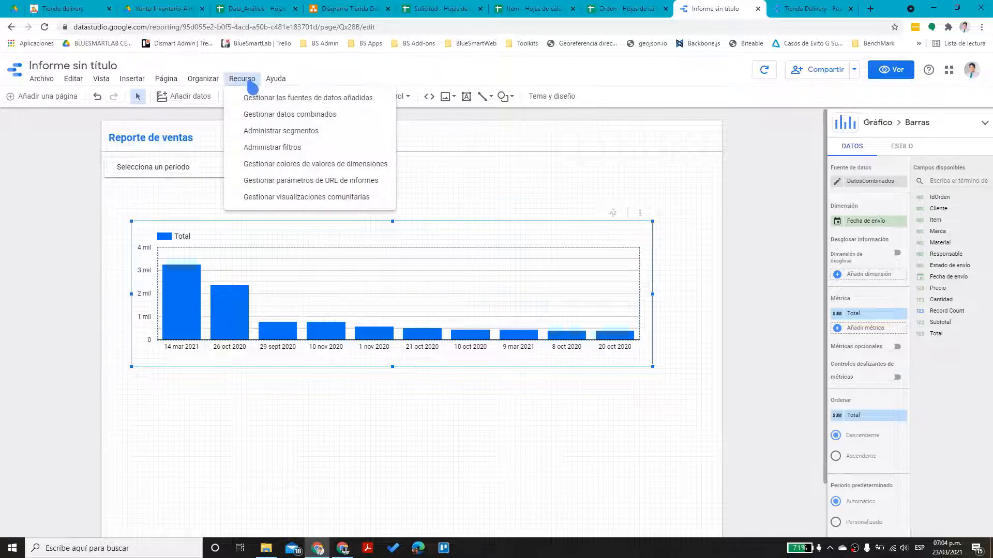
pyautogui.click(294, 98)
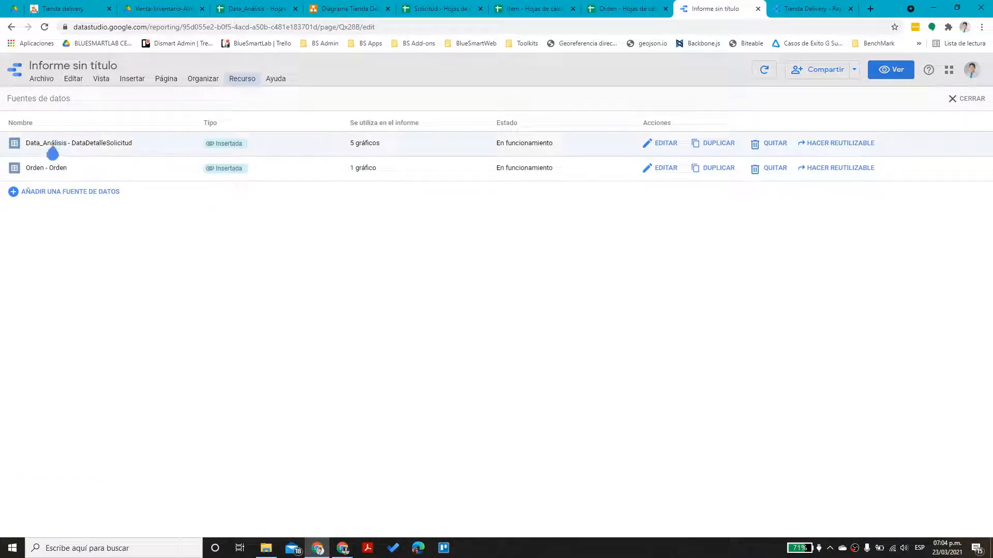
pyautogui.click(656, 169)
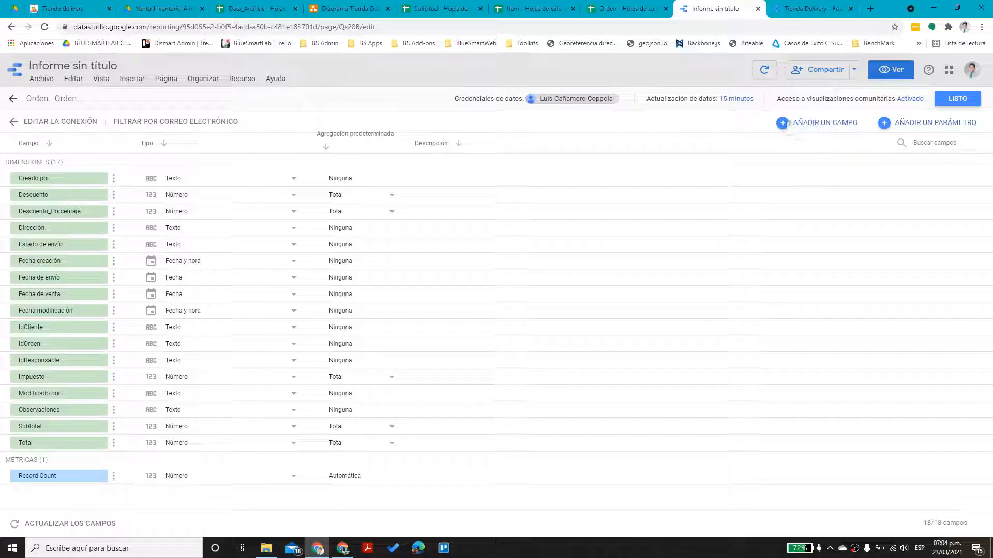
pyautogui.click(785, 125)
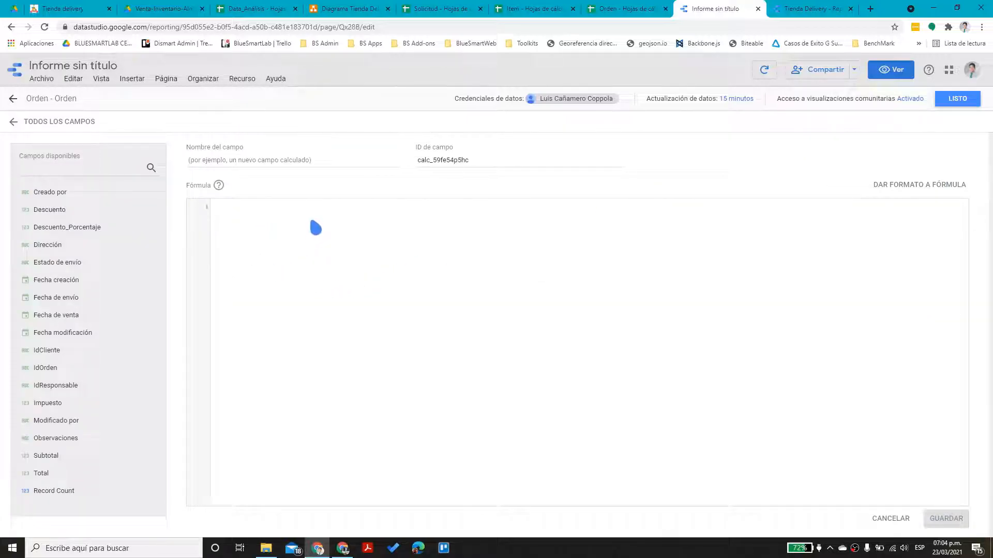
# Write the calculated field formula YEAR(Fecha de venta)*100 + MONTH(Fecha de venta)
pyautogui.write('Year')
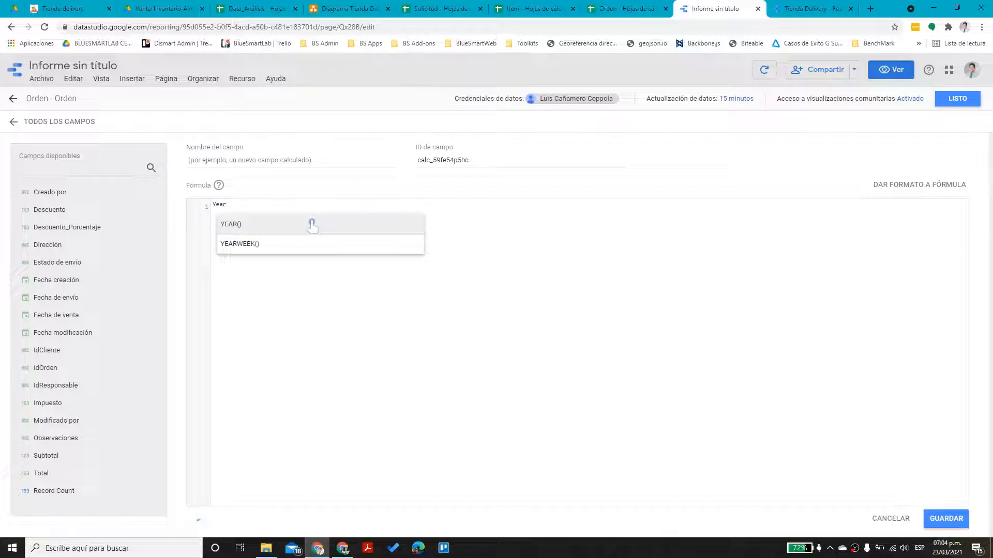
pyautogui.click(312, 226)
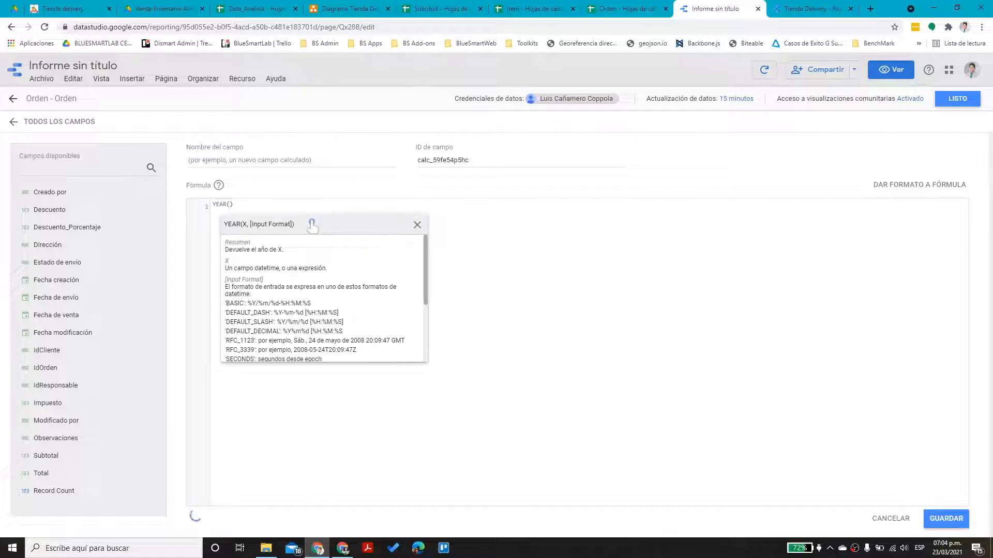
pyautogui.write('Fecha')
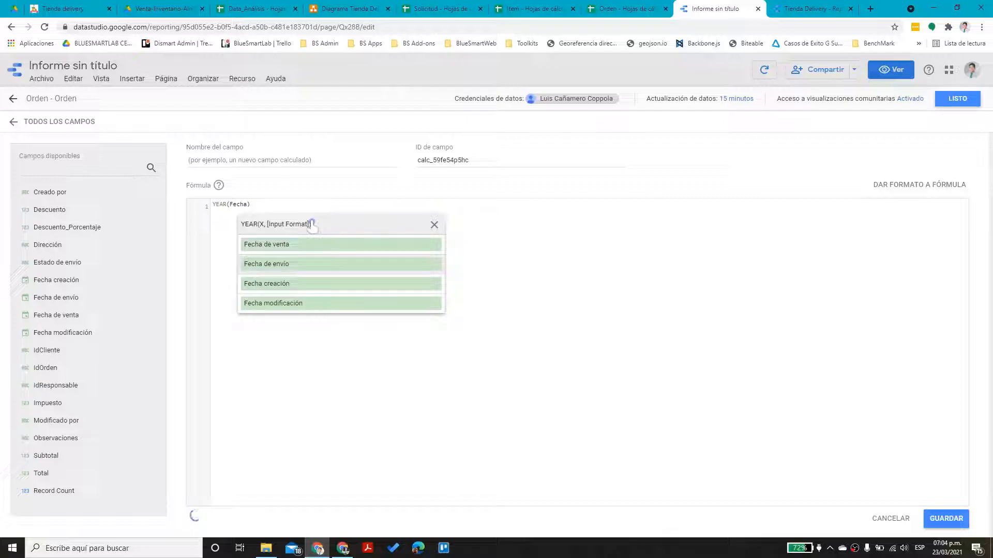
pyautogui.press('Return')
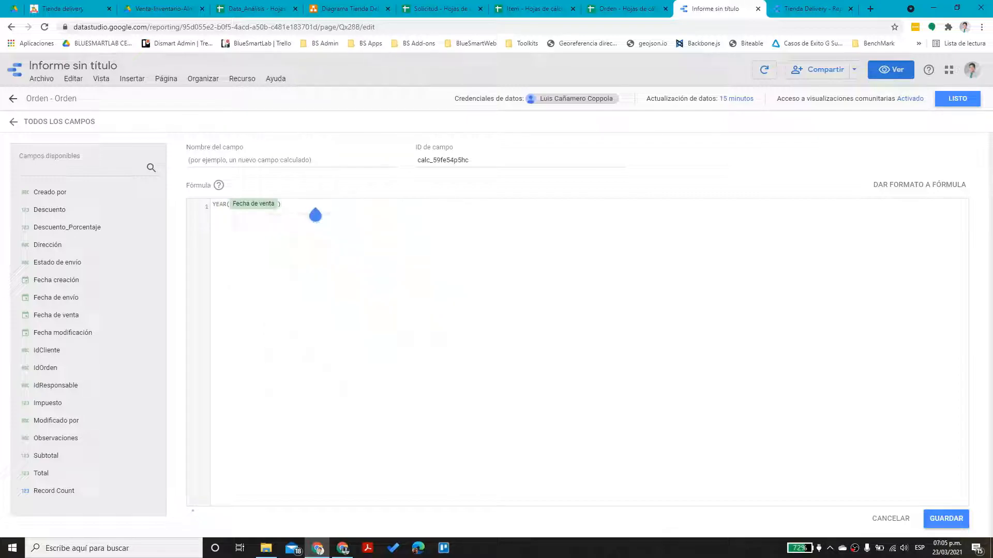
pyautogui.write('*100 + Mon')
pyautogui.press('Return')
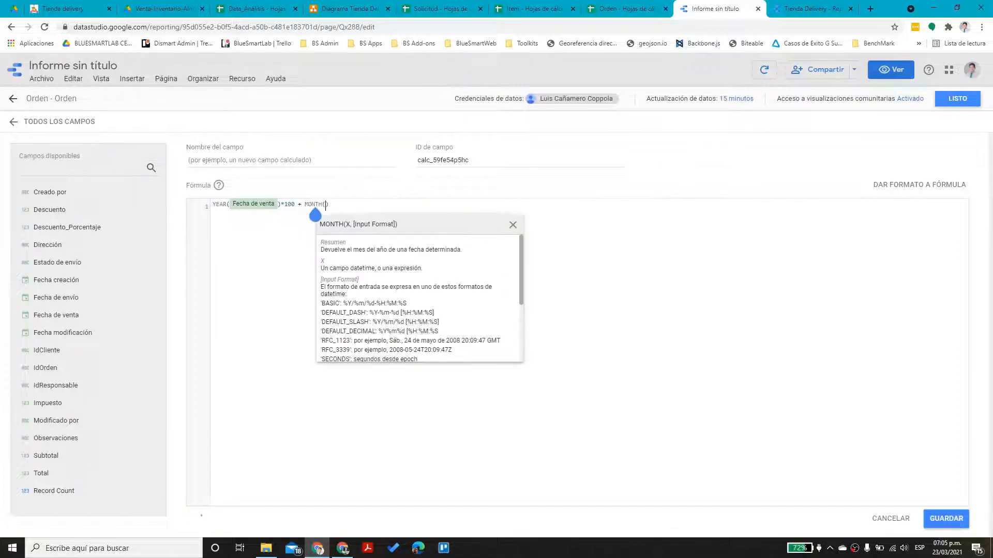
pyautogui.write('Fecha de venta')
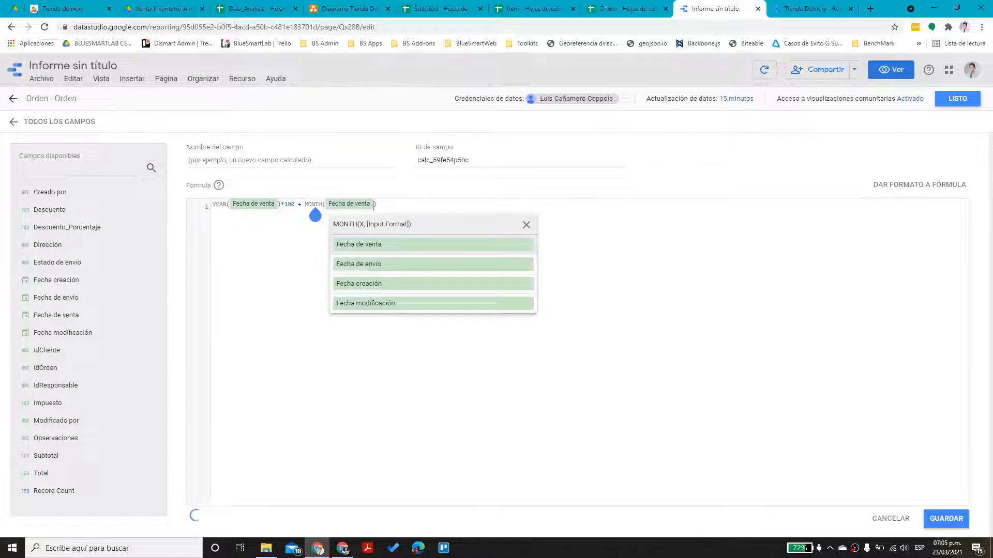
pyautogui.press('Return')
pyautogui.click(392, 210)
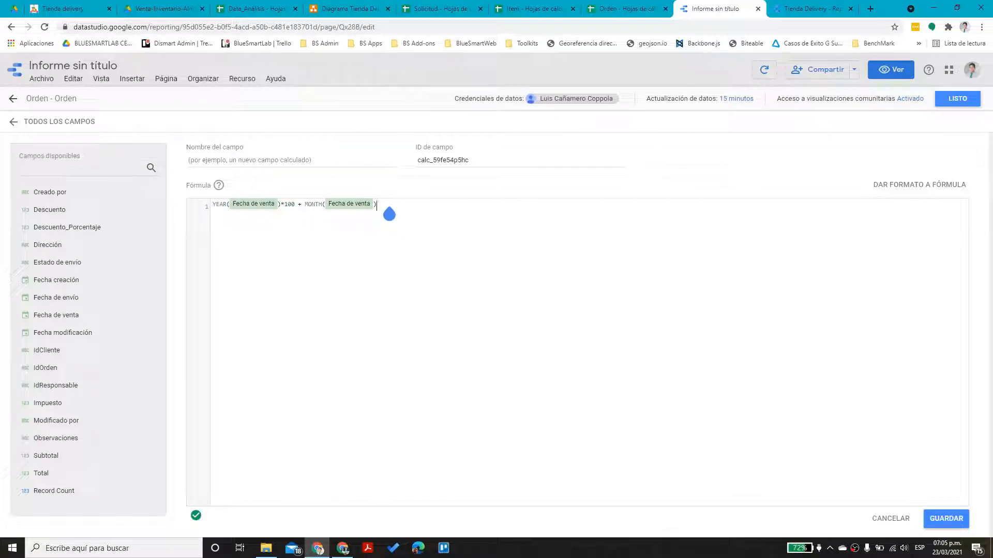
# Name the field AñoMes, save it, and finish editing the Orden source
pyautogui.click(285, 164)
pyautogui.write('AñoMes')
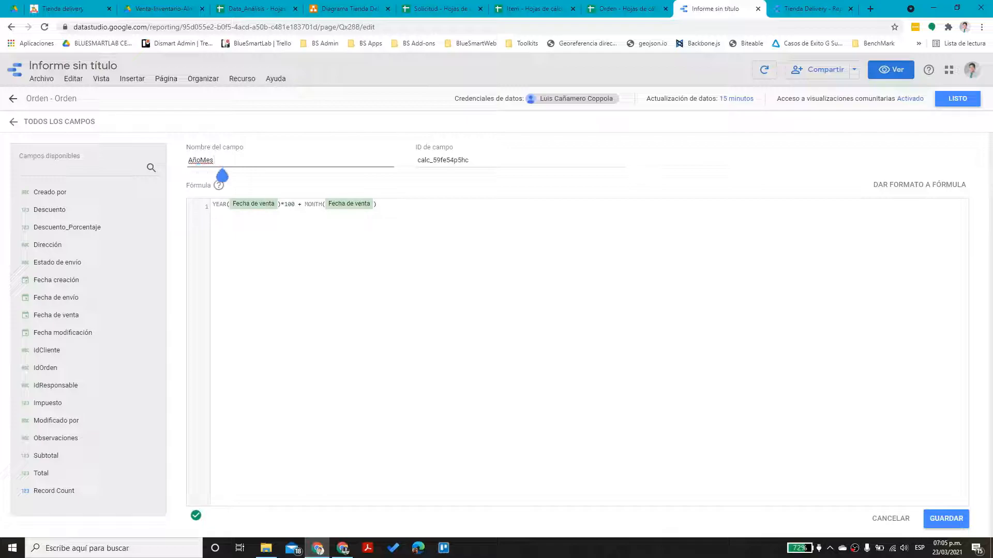
pyautogui.click(945, 519)
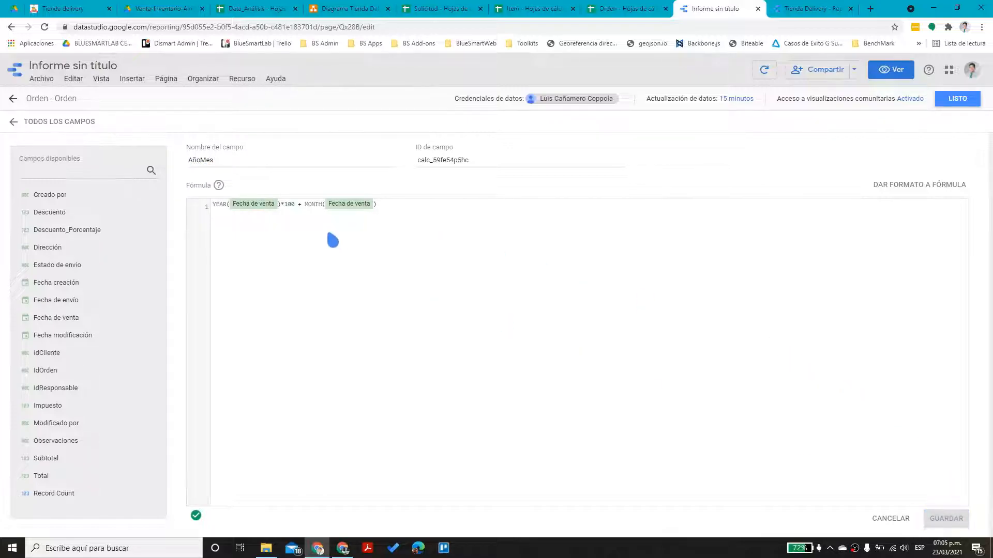
pyautogui.click(954, 102)
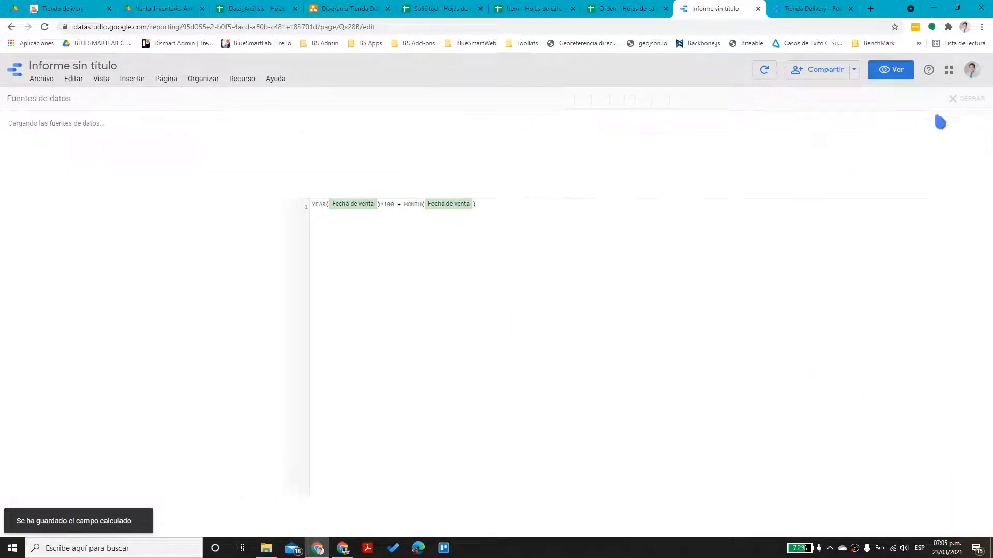
# Add AñoMes from Orden to the DatosCombinados blend's dimensions and save the blend
pyautogui.click(955, 98)
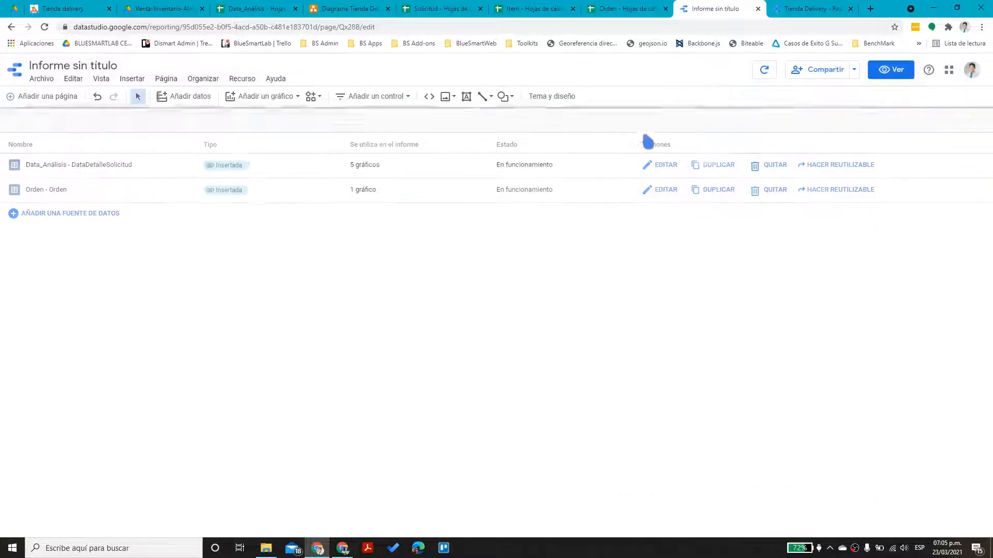
pyautogui.click(242, 78)
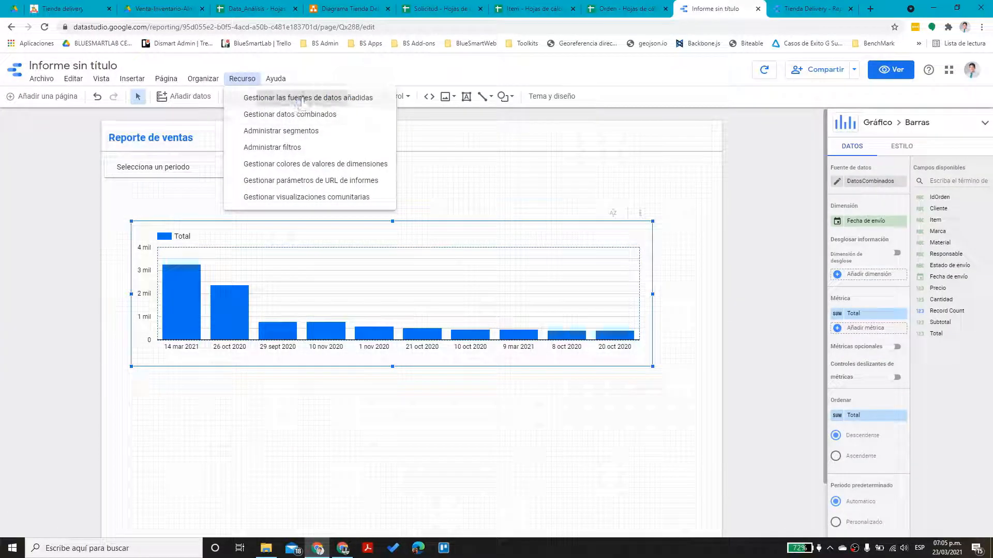
pyautogui.click(306, 115)
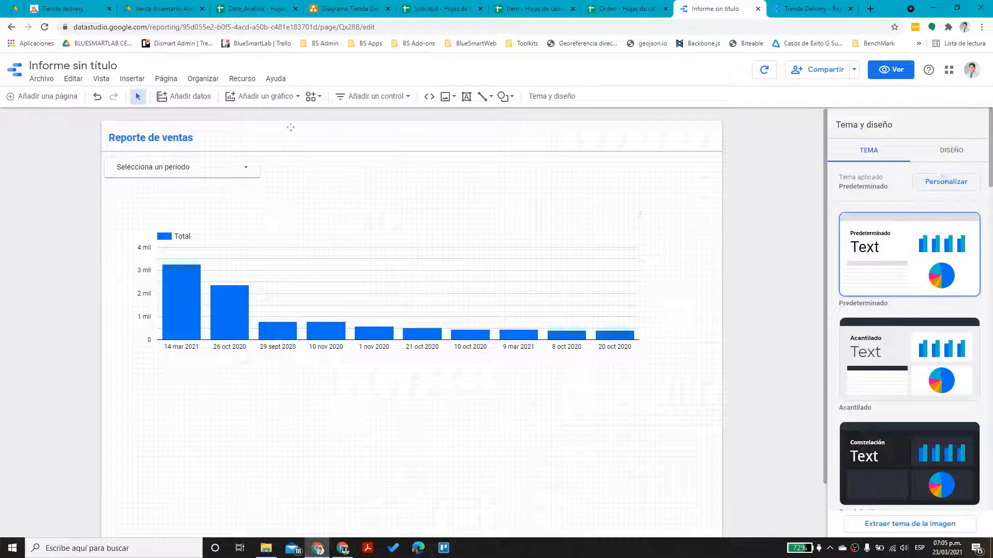
pyautogui.click(241, 78)
pyautogui.click(248, 115)
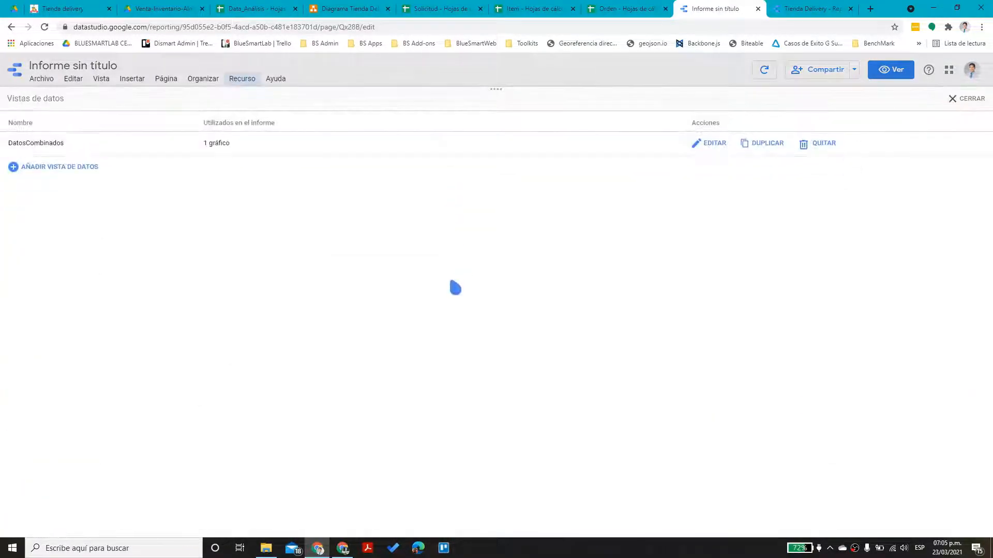
pyautogui.click(711, 145)
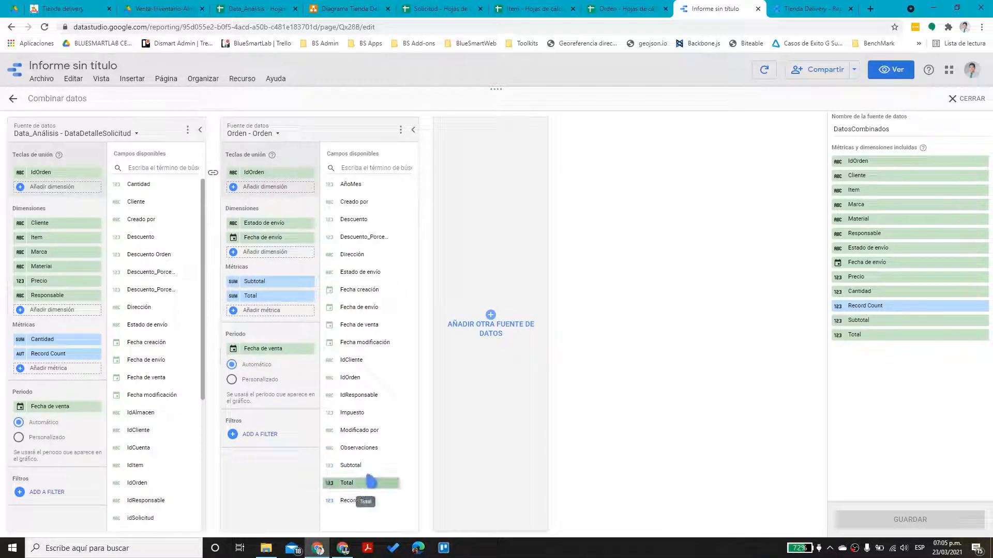
pyautogui.moveTo(366, 188); pyautogui.dragTo(284, 225)
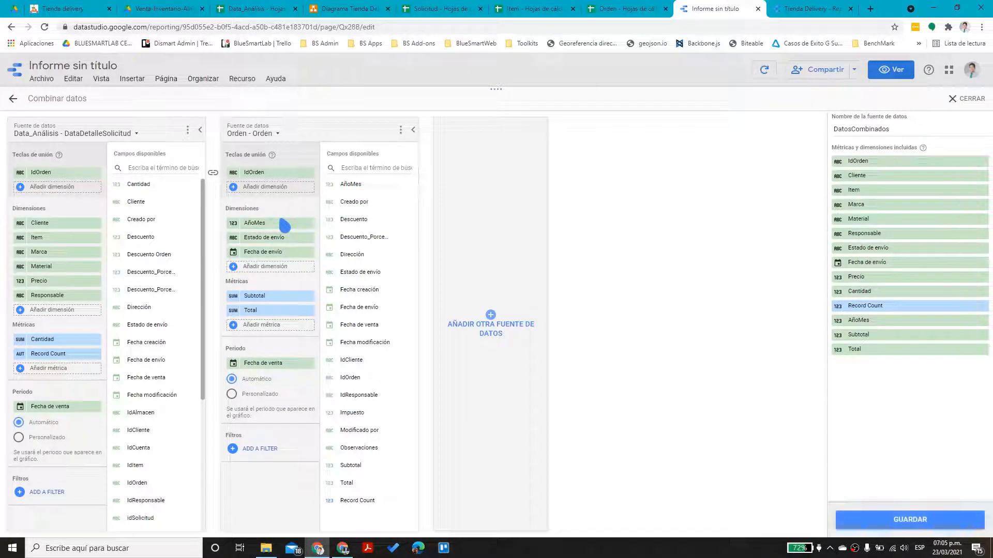
pyautogui.click(935, 521)
pyautogui.click(965, 99)
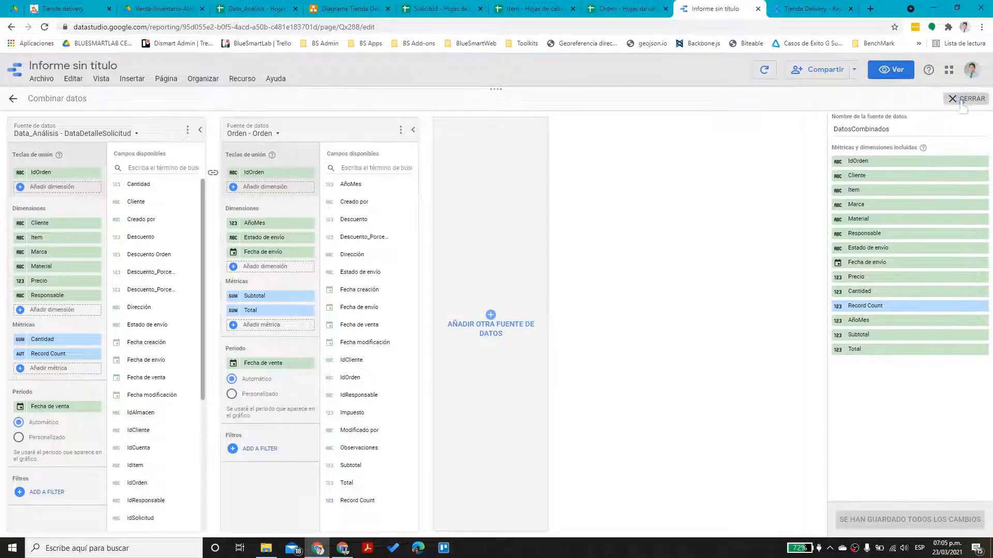
pyautogui.click(557, 299)
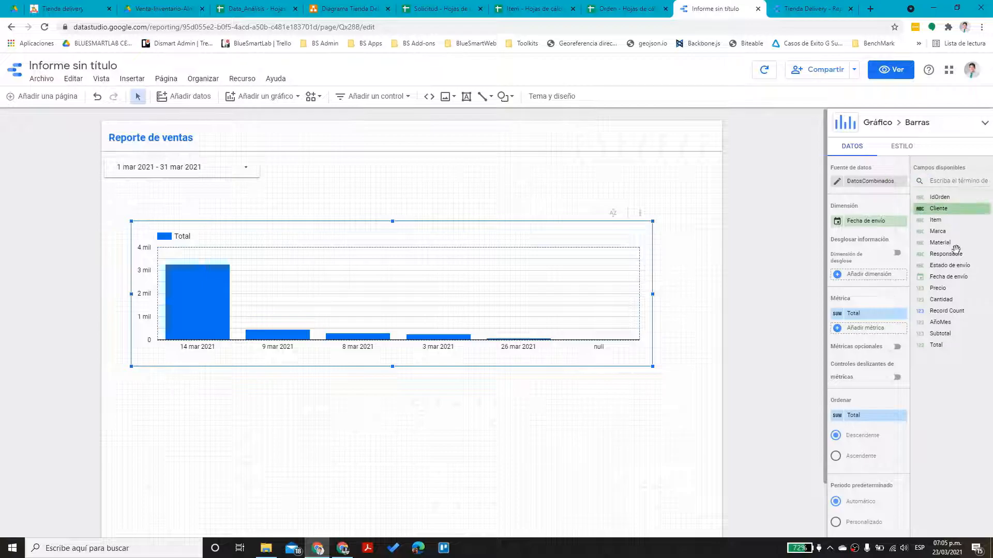
# Swap the bar chart's dimension from Fecha de envío to AñoMes
pyautogui.moveTo(940, 322); pyautogui.dragTo(879, 224)
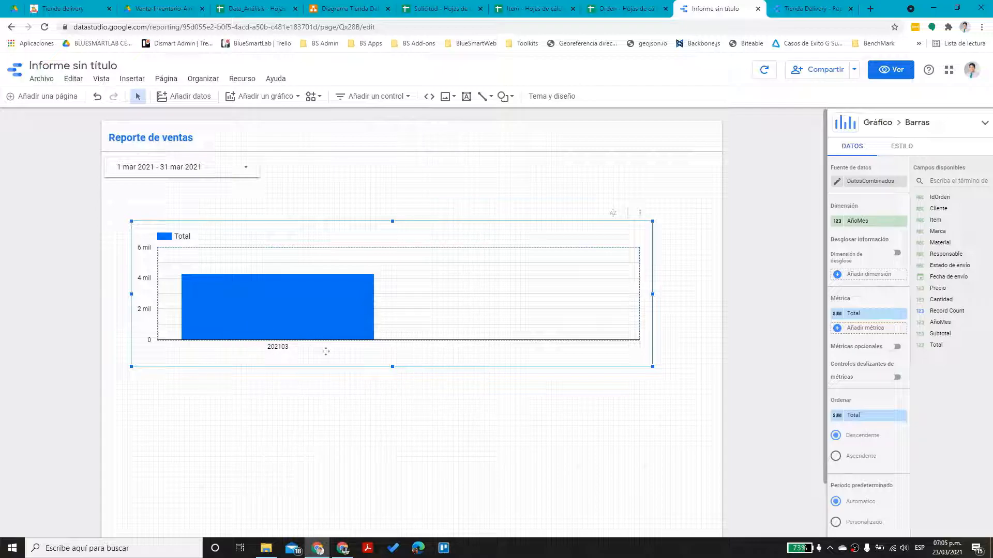
pyautogui.click(243, 161)
pyautogui.click(888, 73)
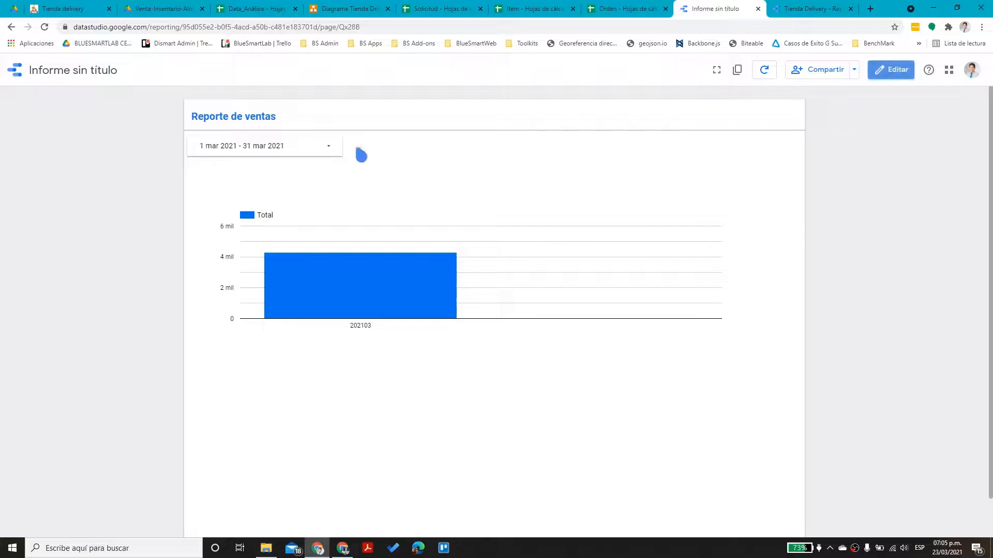
# Preview the report with the 'El año pasado' (2020) date range, then return to editing
pyautogui.click(333, 147)
pyautogui.click(322, 155)
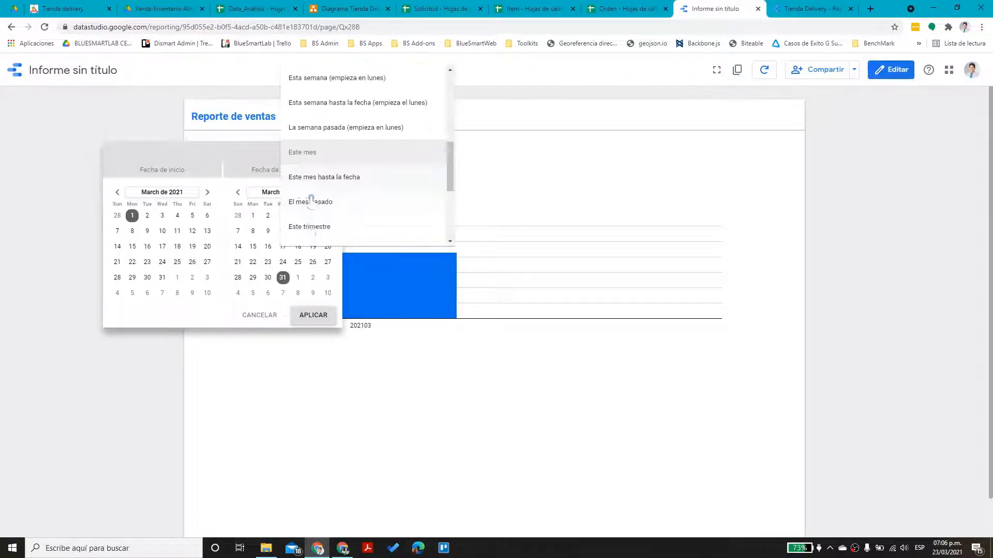
pyautogui.scroll(-5, 332, 197)
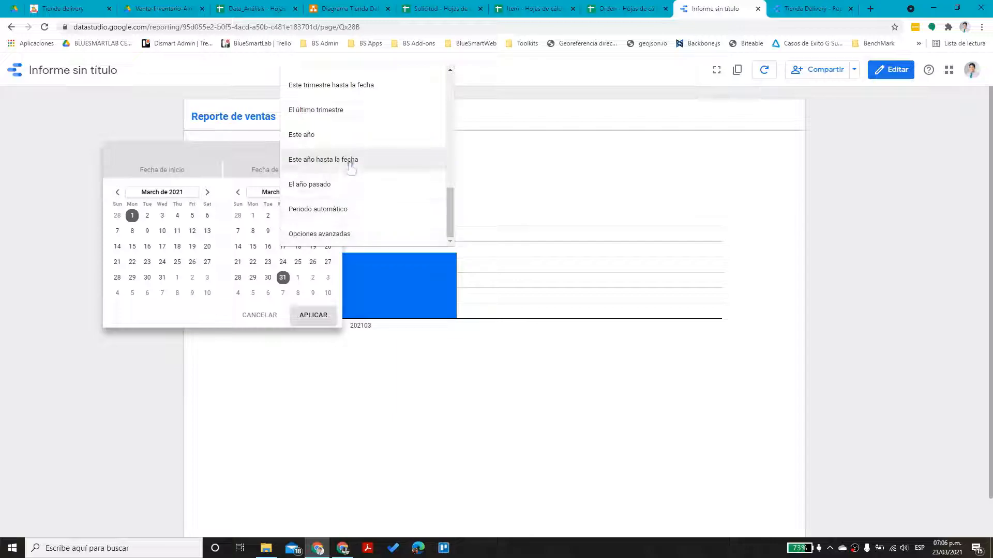
pyautogui.moveTo(453, 226); pyautogui.dragTo(436, 193)
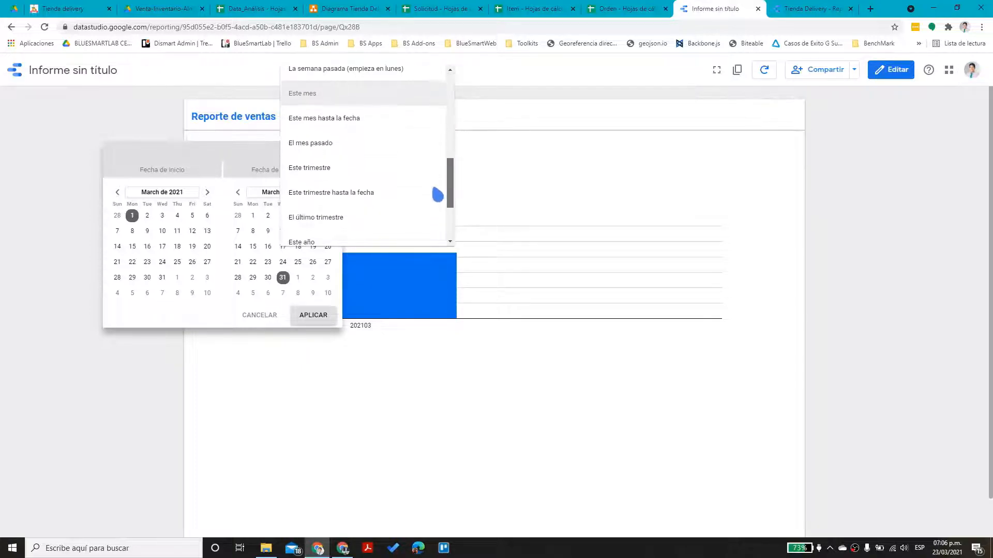
pyautogui.scroll(-2, 353, 216)
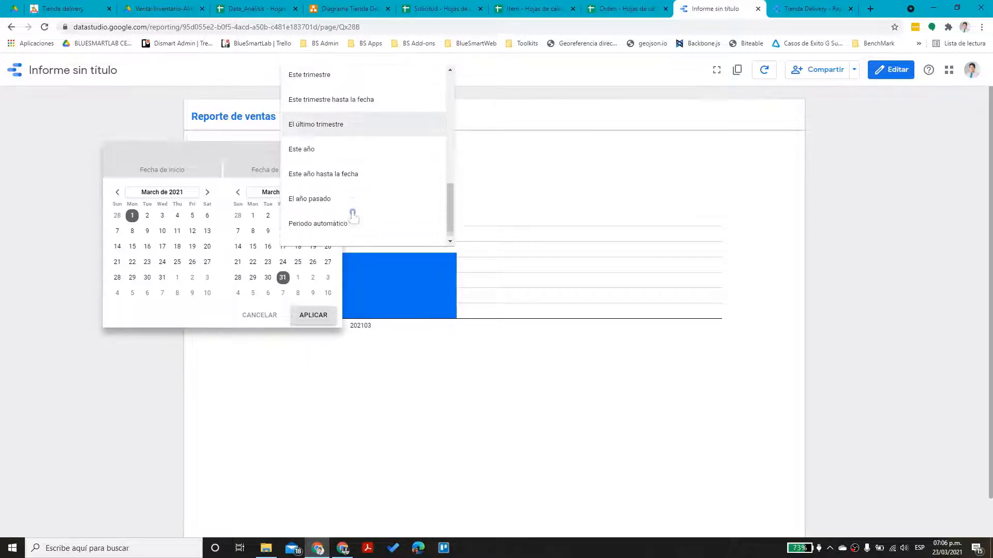
pyautogui.click(341, 192)
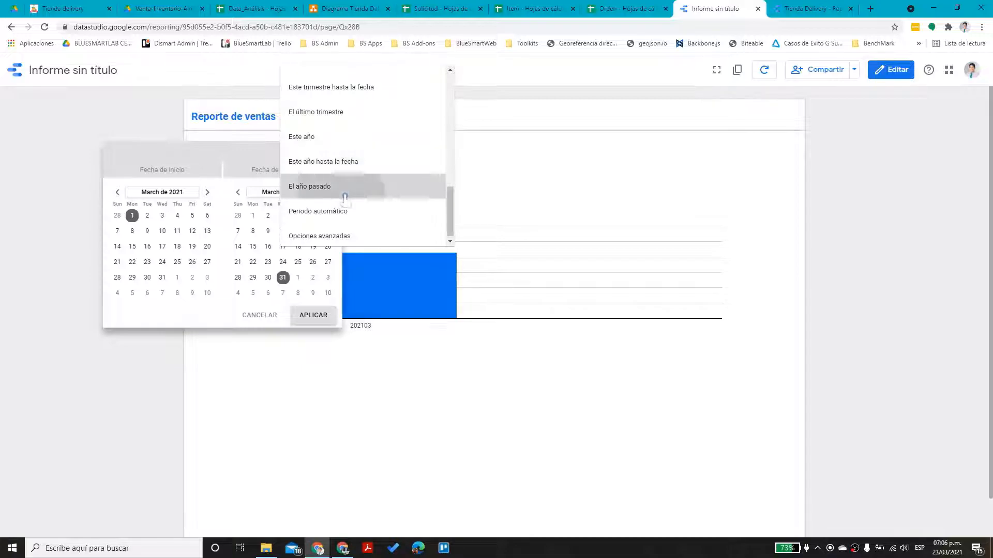
pyautogui.click(314, 316)
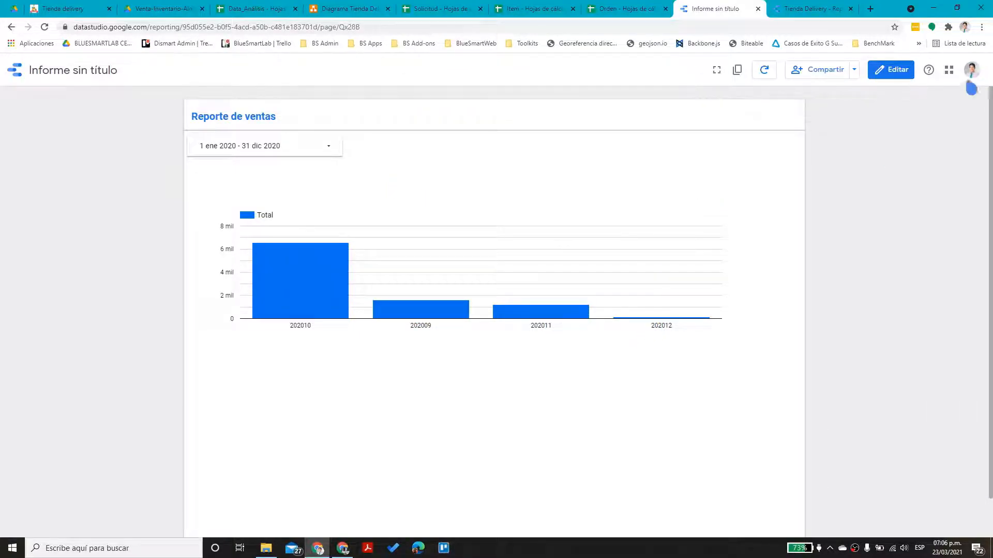
pyautogui.click(880, 73)
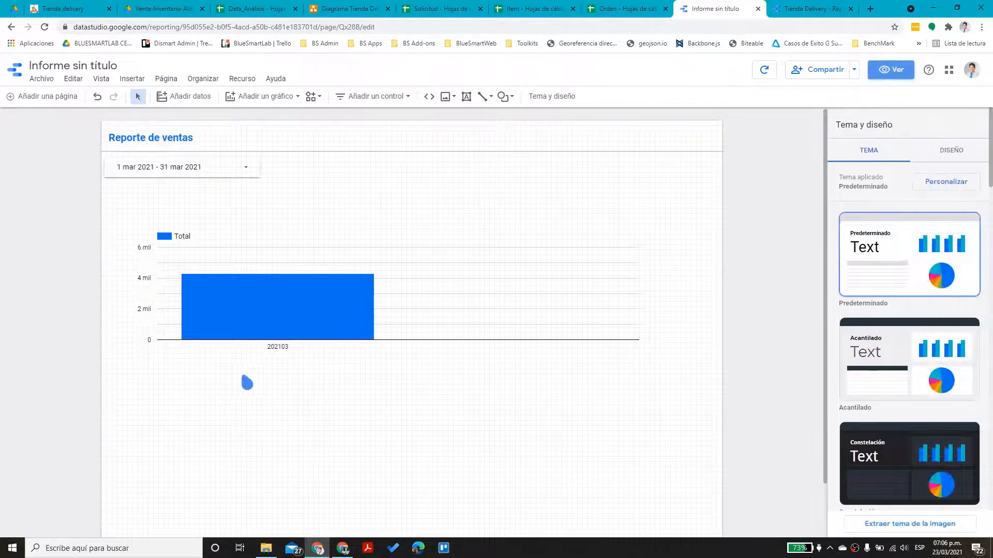
# Delete the AñoMes bar chart from the Reporte de ventas page
pyautogui.click(405, 252)
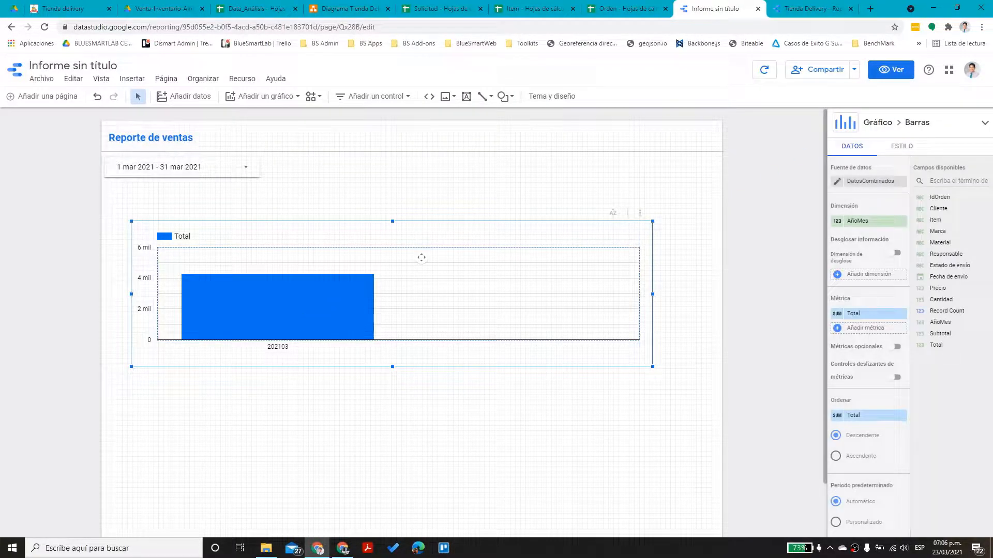
pyautogui.press('Delete')
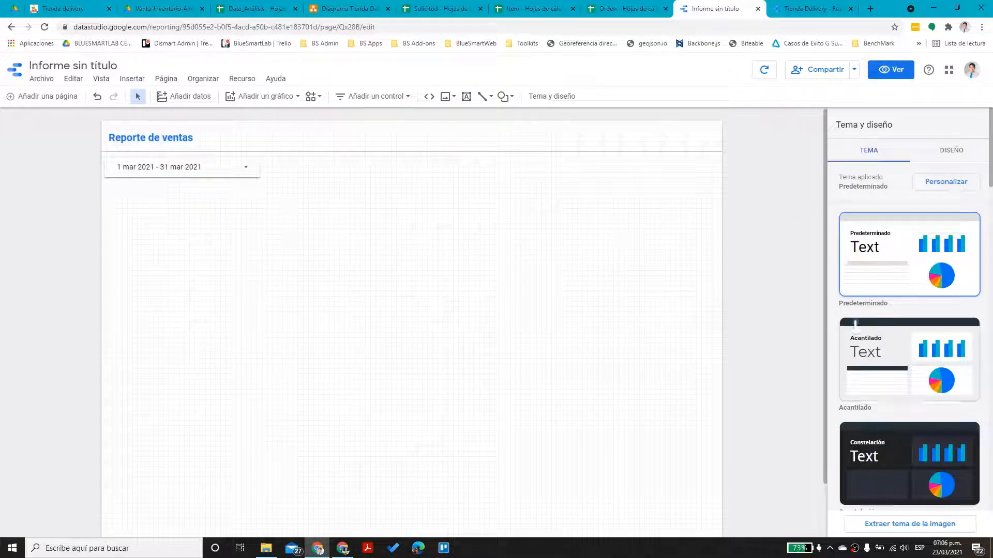
pyautogui.moveTo(829, 339); pyautogui.dragTo(835, 303)
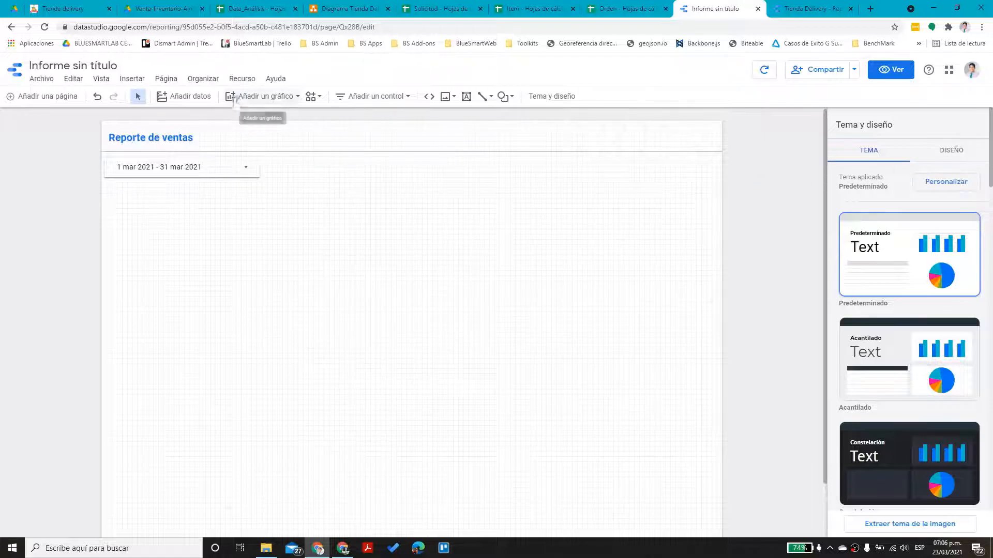
# Add a scorecard beside the date range control
pyautogui.click(260, 97)
pyautogui.click(241, 165)
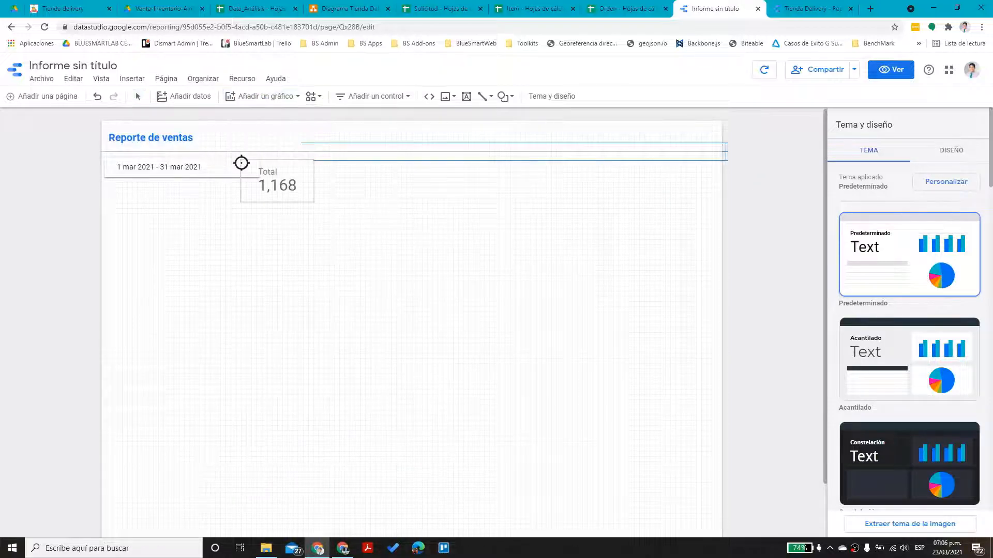
pyautogui.click(111, 198)
pyautogui.moveTo(146, 217); pyautogui.dragTo(139, 209)
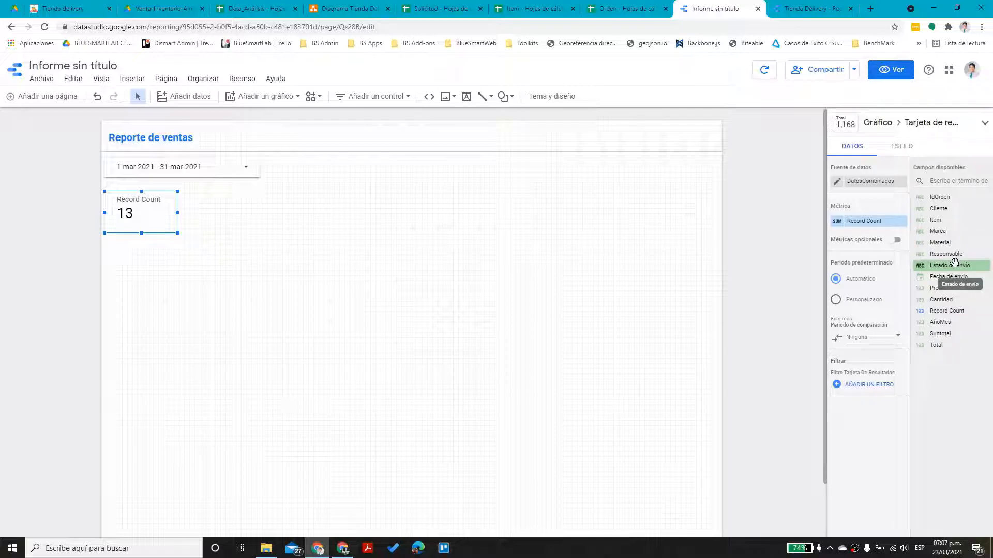
# Set the scorecard metric to the distinct count of IdOrden, showing 8
pyautogui.moveTo(950, 200); pyautogui.dragTo(874, 235)
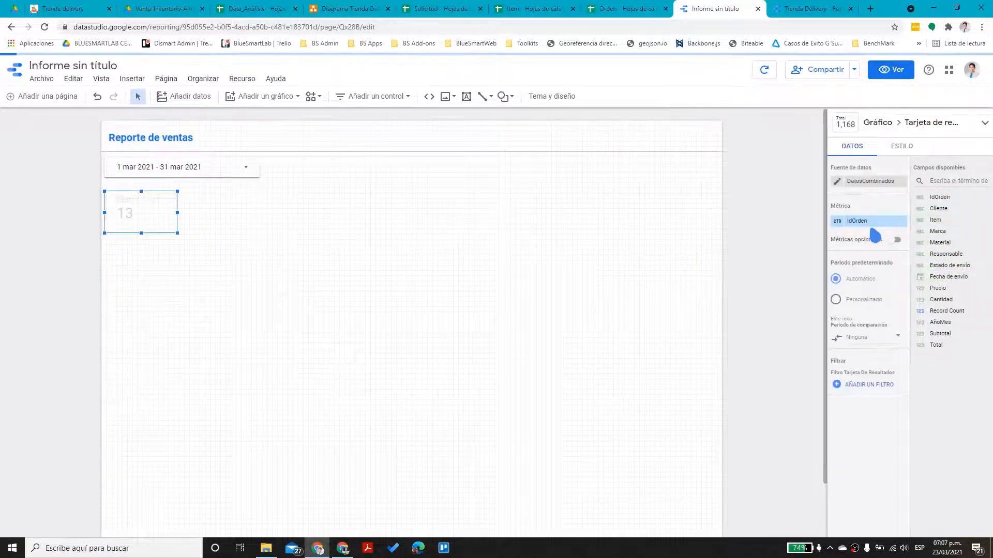
pyautogui.click(836, 222)
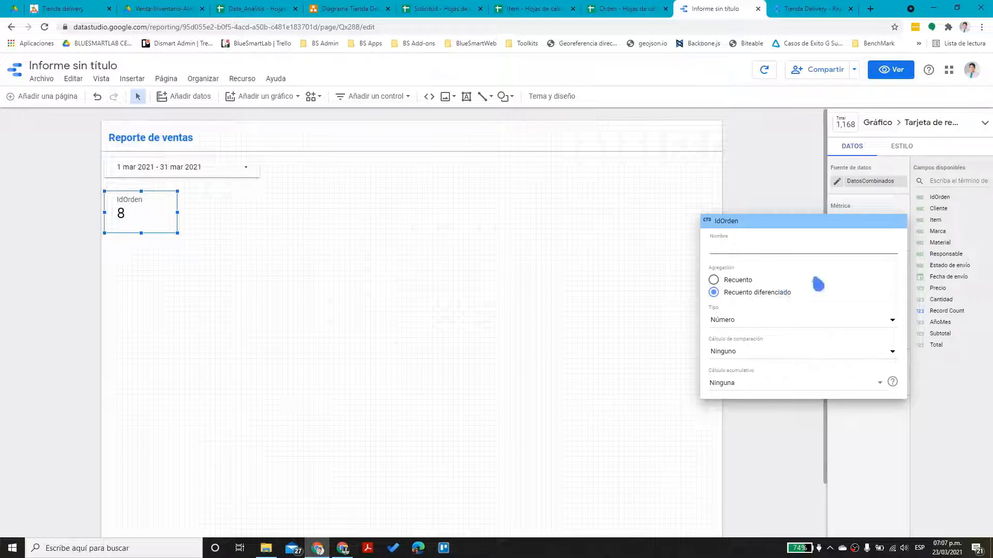
pyautogui.click(785, 187)
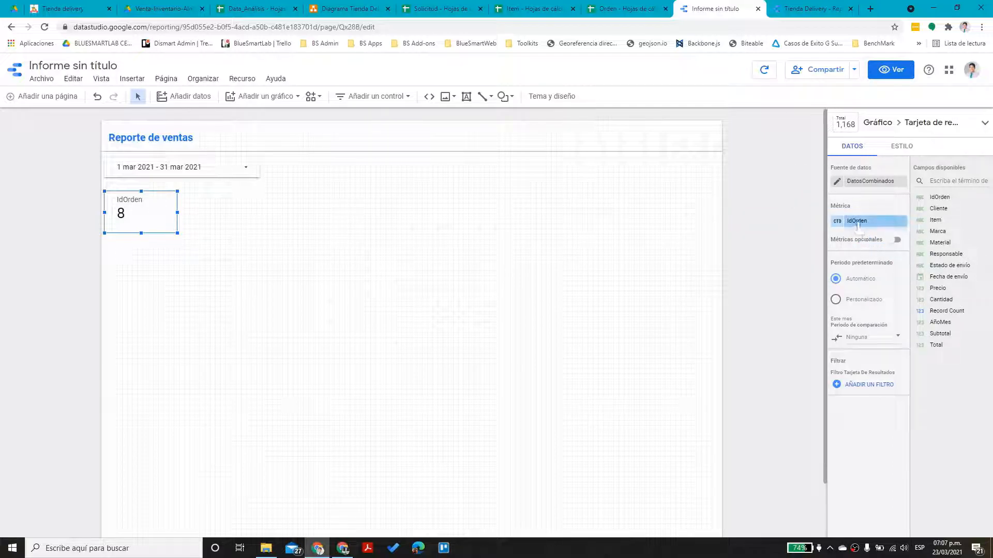
pyautogui.click(848, 386)
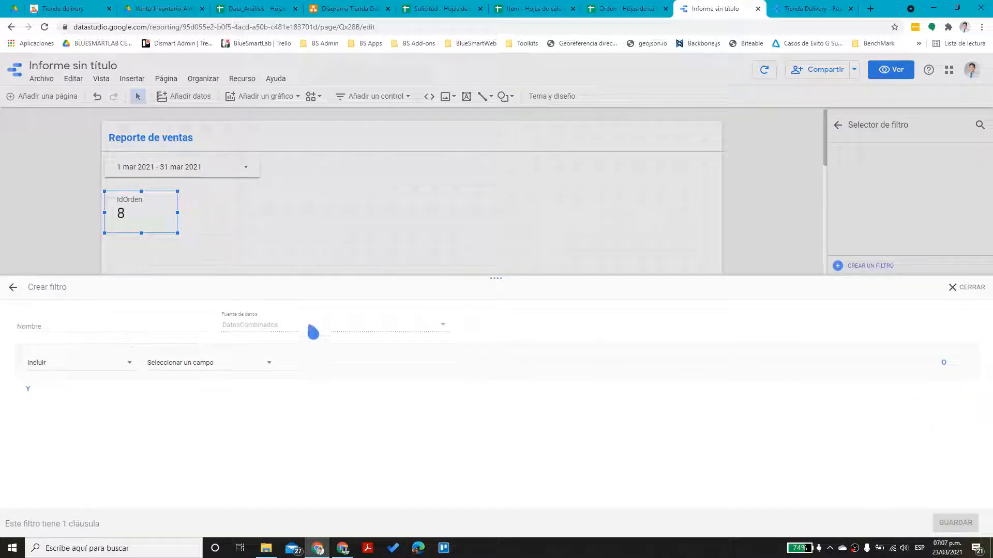
# Filter the scorecard to Estado de envío equal to Ingresado, reducing it to 2
pyautogui.click(189, 364)
pyautogui.scroll(-3, 239, 414)
pyautogui.scroll(-3, 245, 425)
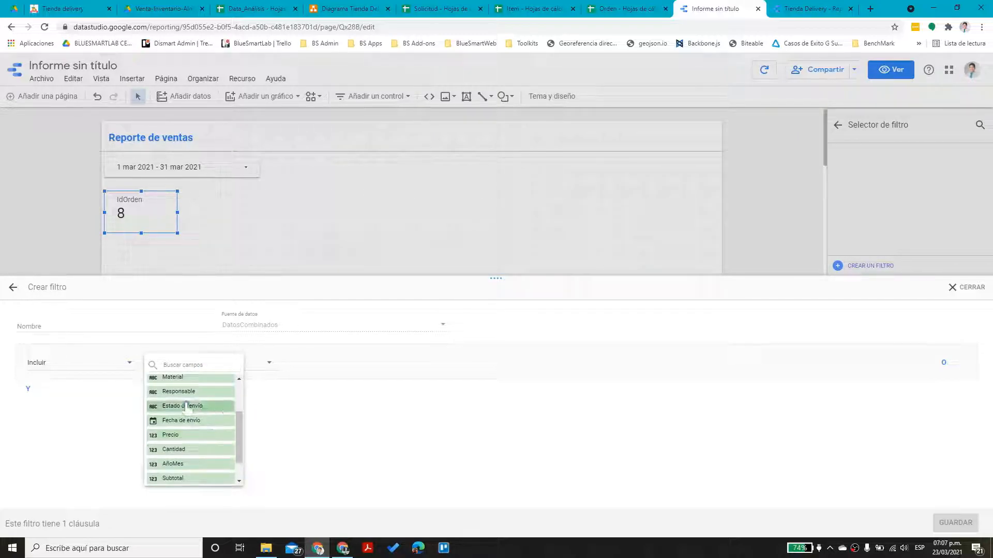
pyautogui.click(193, 412)
pyautogui.click(344, 368)
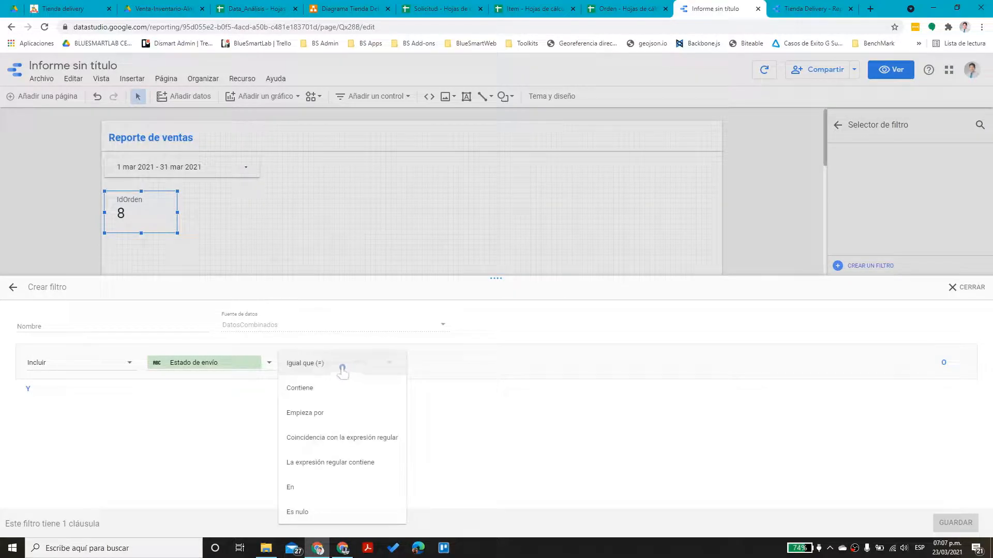
pyautogui.click(343, 367)
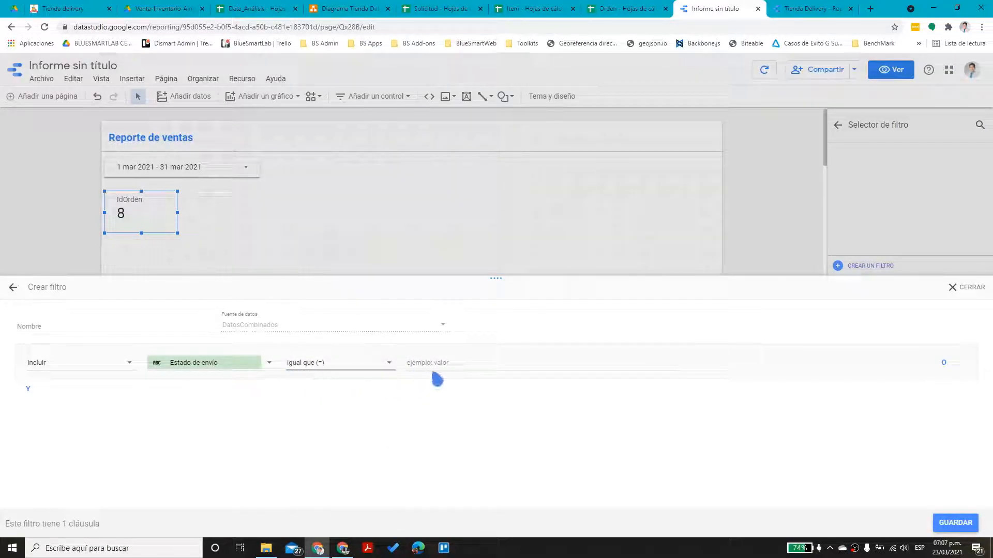
pyautogui.click(450, 370)
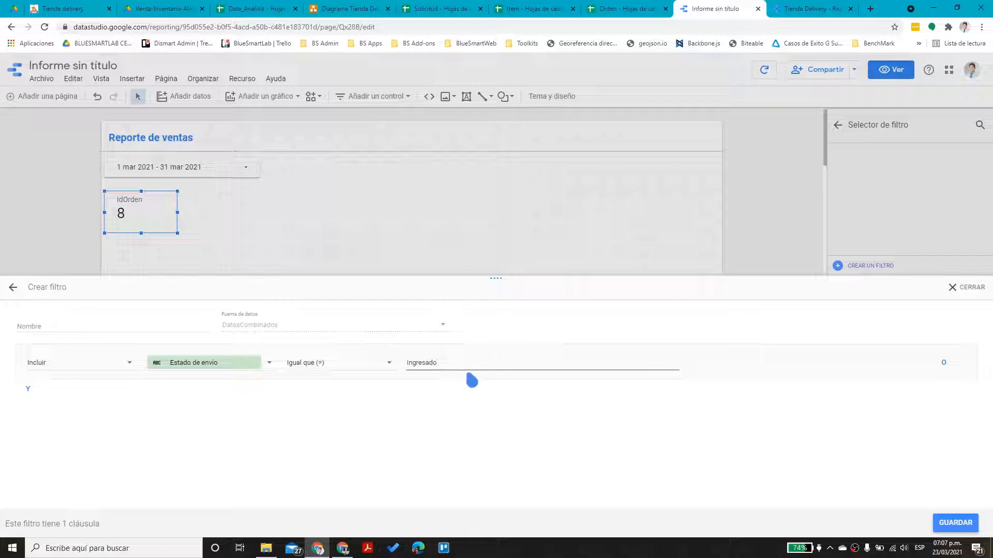
pyautogui.click(947, 523)
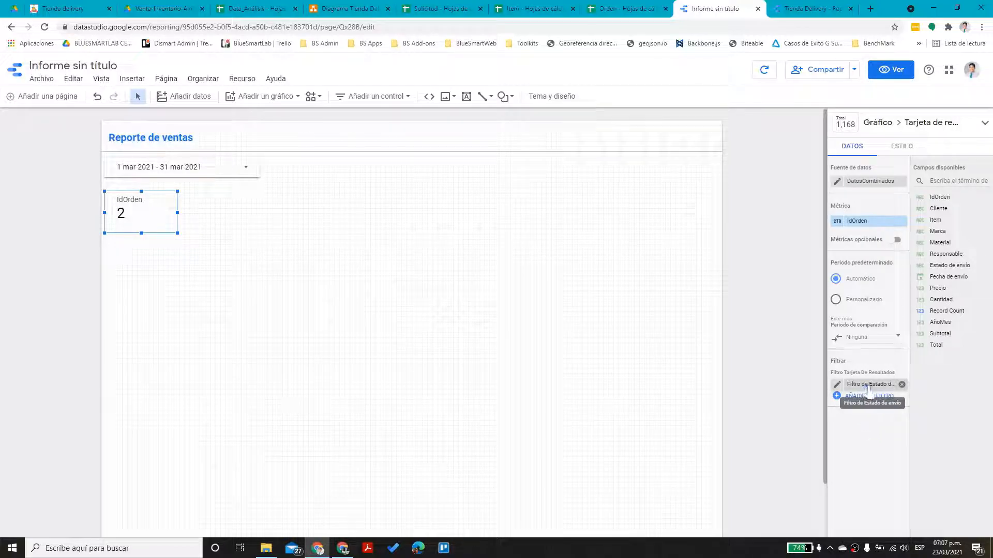
pyautogui.click(869, 386)
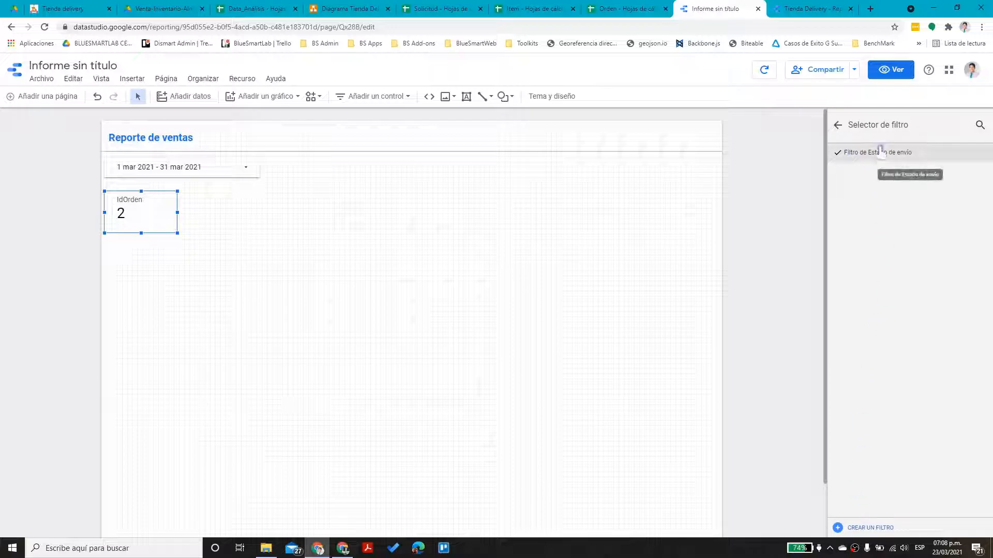
pyautogui.click(838, 124)
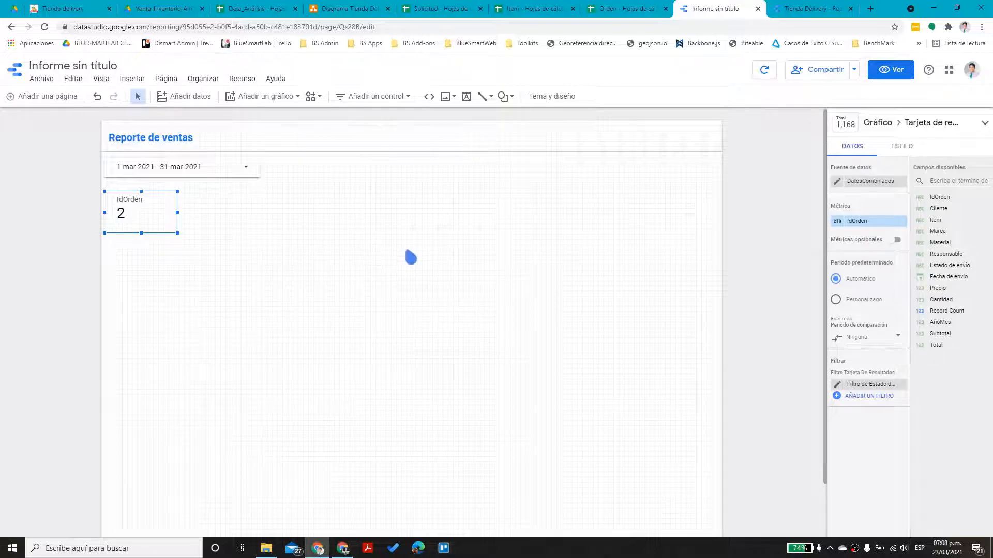
# Insert a plain table chart below the IdOrden scorecard
pyautogui.click(142, 278)
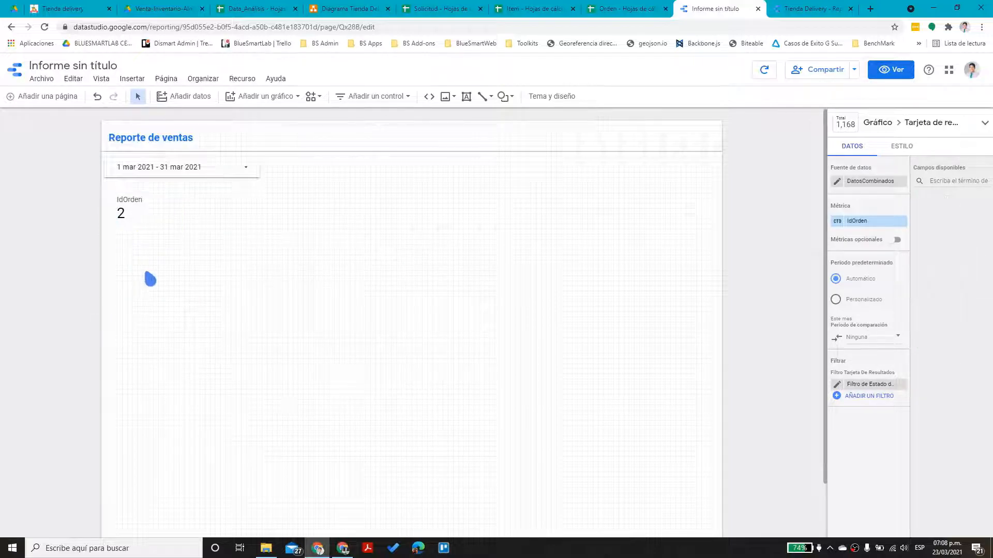
pyautogui.click(123, 214)
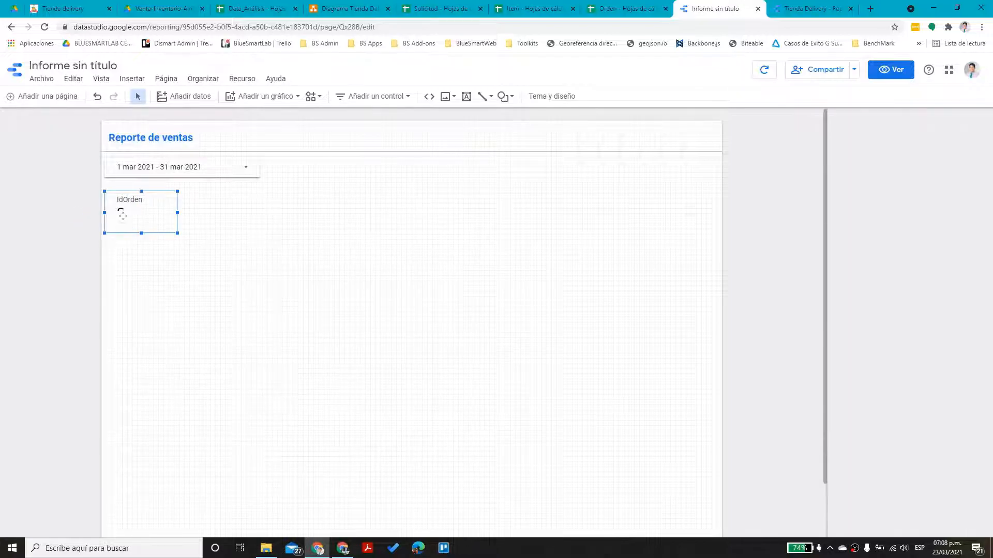
pyautogui.click(315, 137)
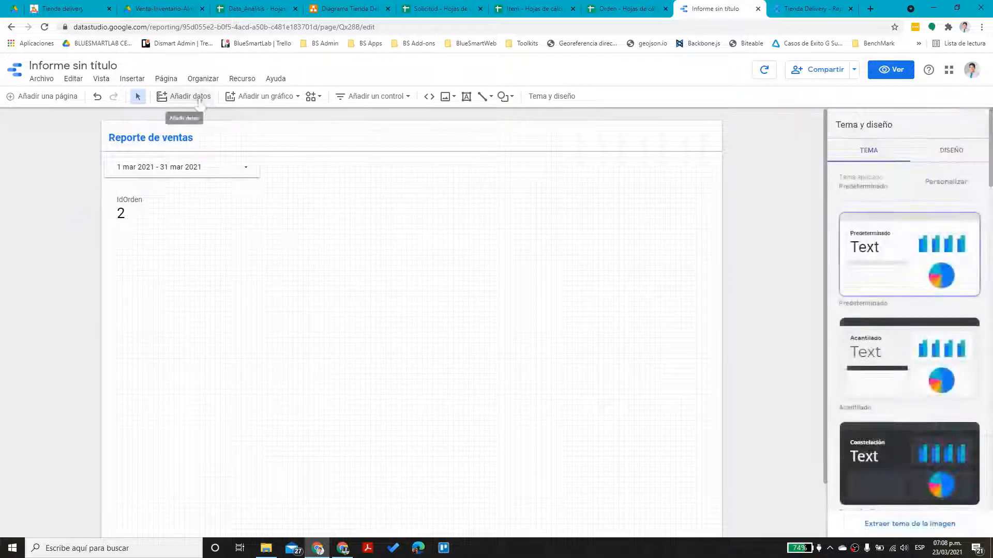
pyautogui.click(269, 97)
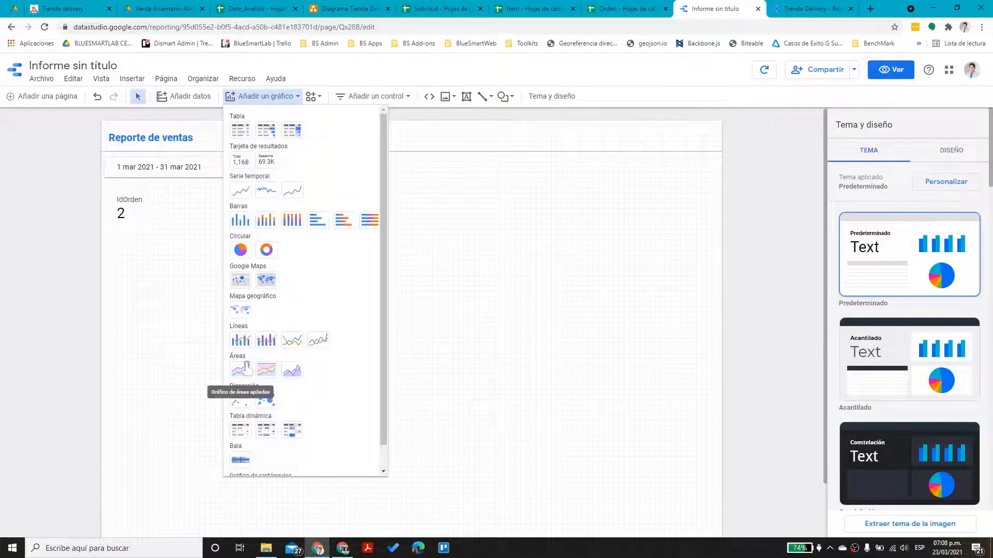
pyautogui.click(240, 130)
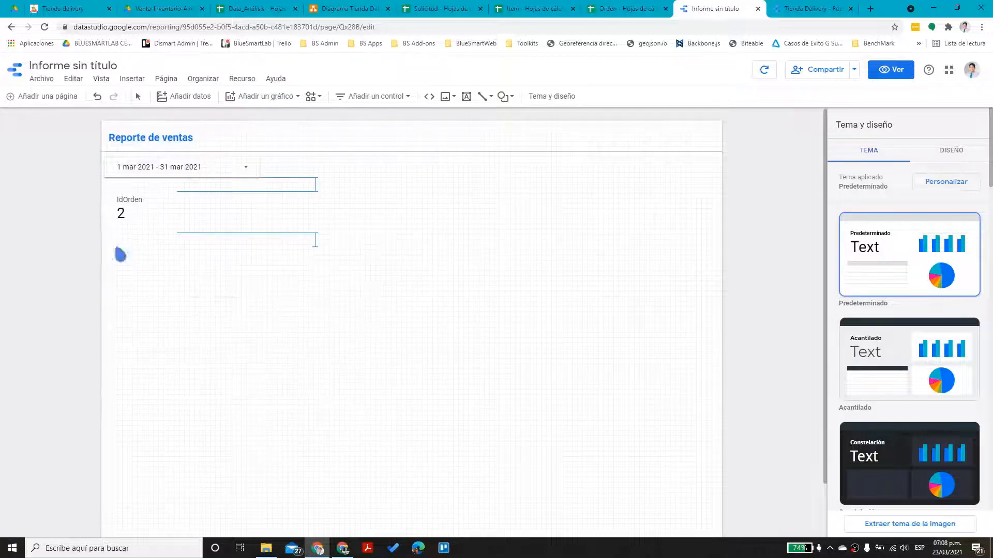
pyautogui.click(118, 251)
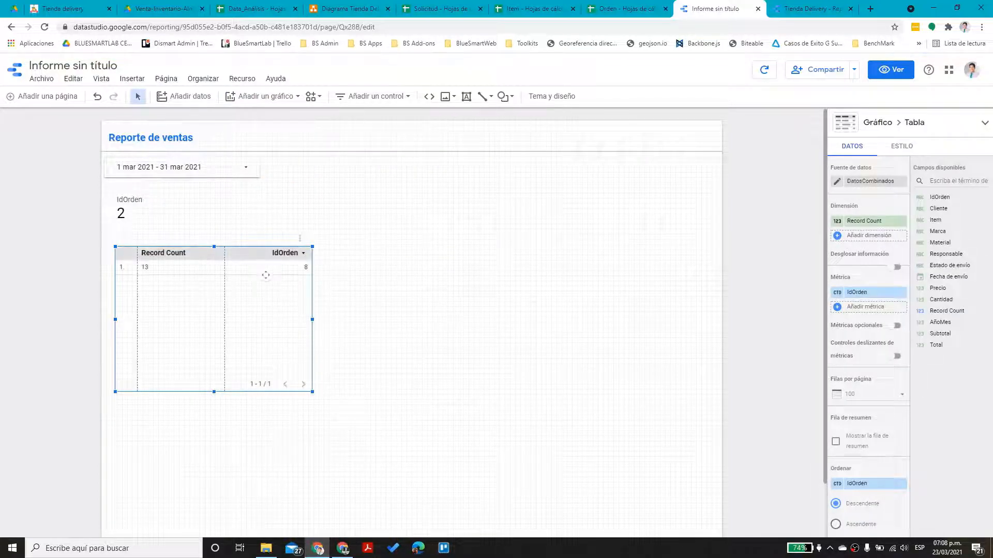
pyautogui.moveTo(239, 264); pyautogui.dragTo(235, 261)
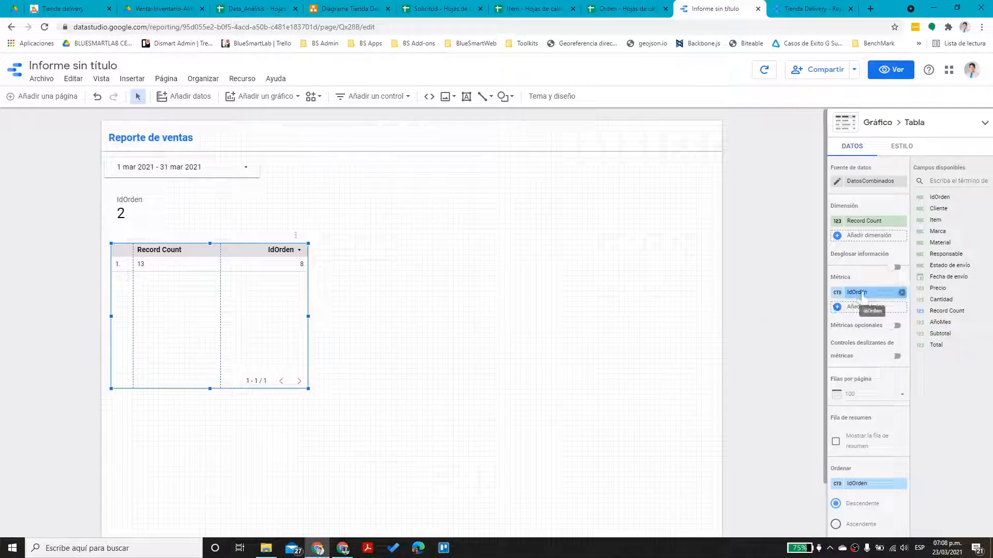
# Give the table Cliente and Item dimensions with Total replacing IdOrden, and widen it
pyautogui.moveTo(937, 208); pyautogui.dragTo(879, 228)
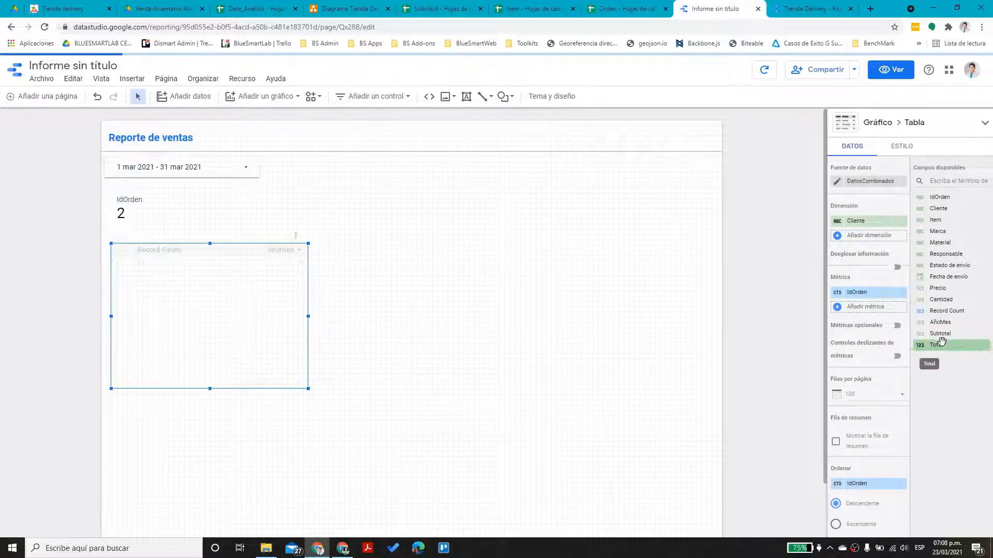
pyautogui.moveTo(939, 345); pyautogui.dragTo(884, 293)
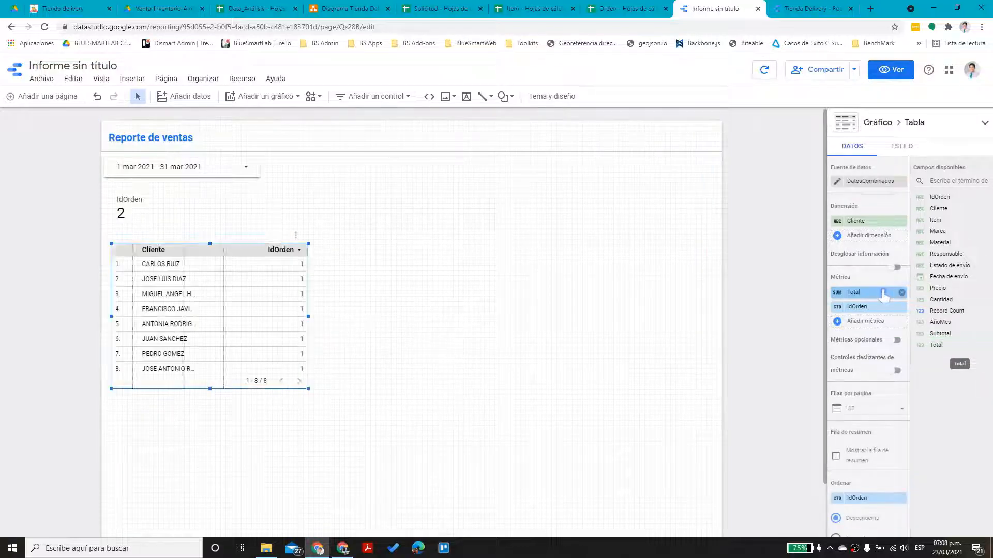
pyautogui.click(887, 292)
pyautogui.click(859, 282)
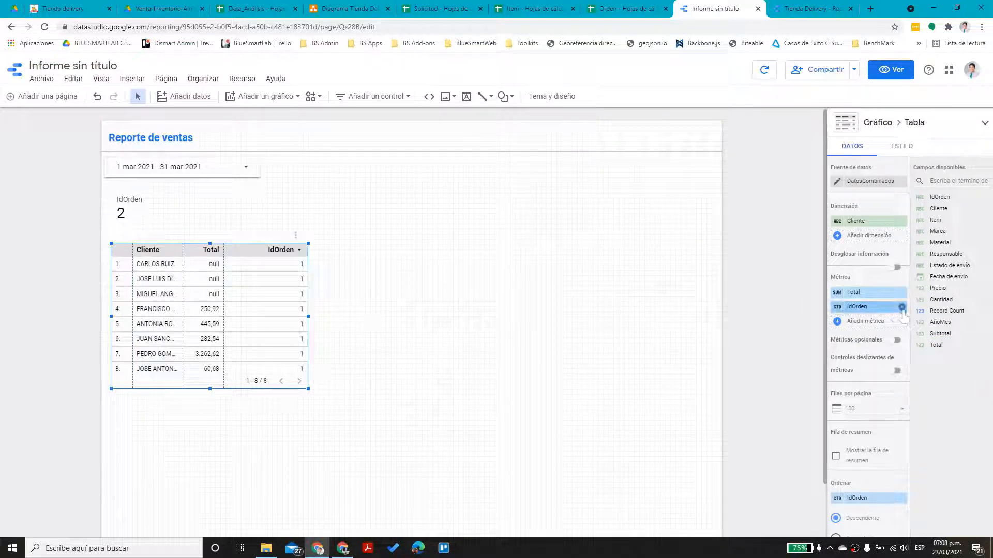
pyautogui.click(902, 307)
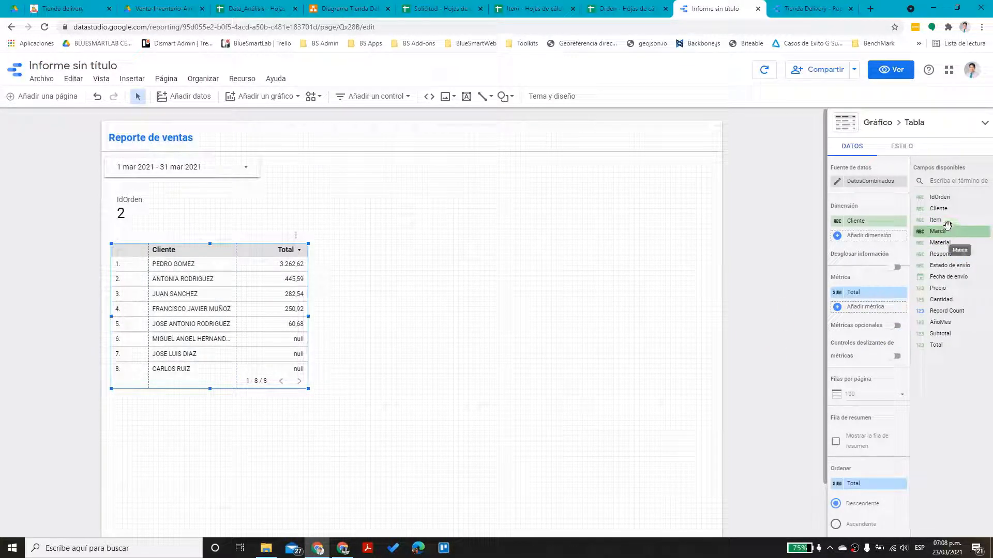
pyautogui.moveTo(947, 222); pyautogui.dragTo(868, 257)
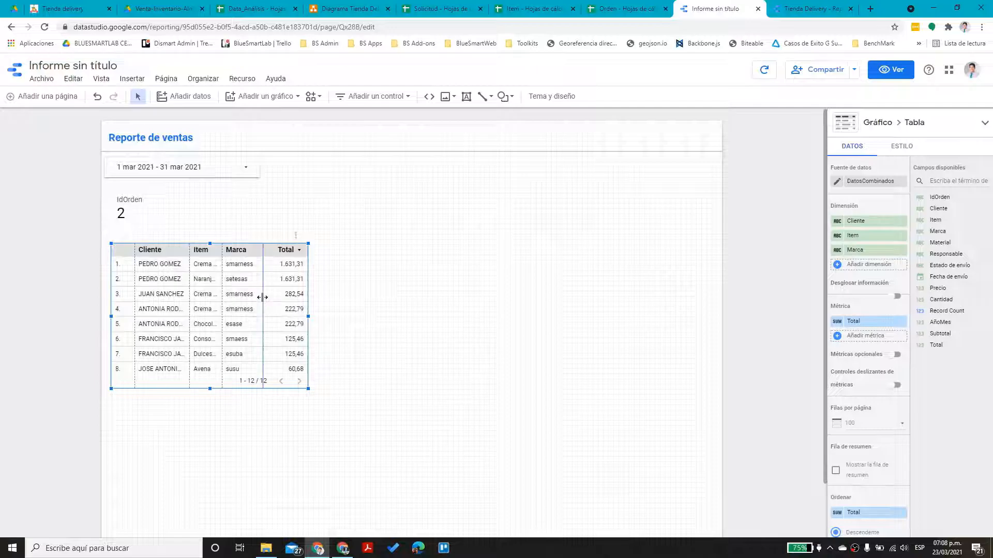
pyautogui.moveTo(309, 315); pyautogui.dragTo(346, 321)
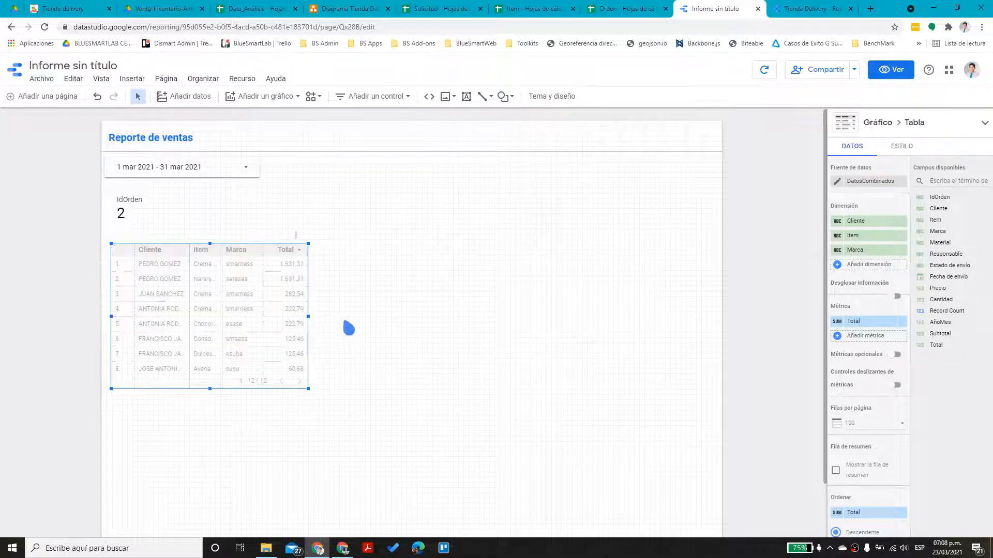
pyautogui.click(371, 315)
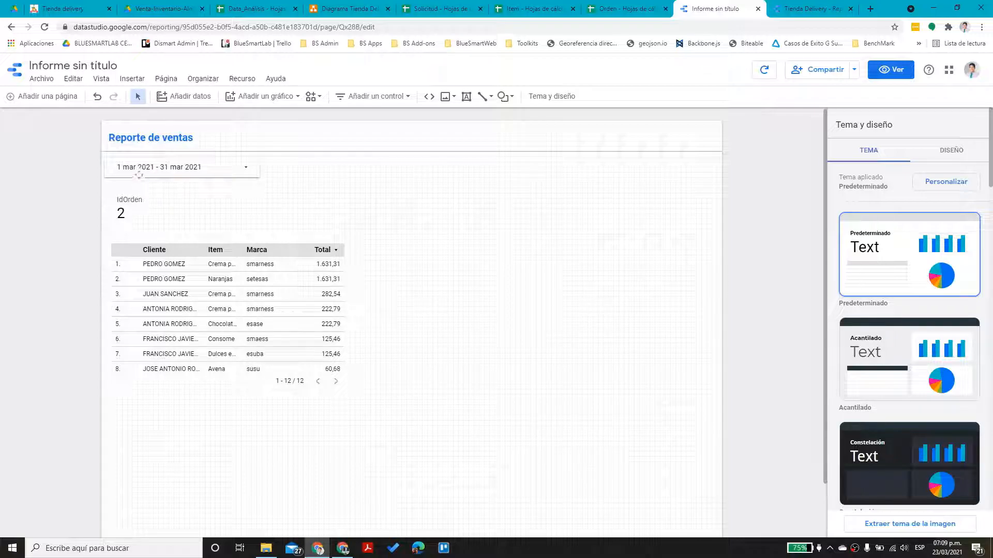
# Add Estado de envío as a sales-table dimension and widen the table to fit it
pyautogui.click(174, 298)
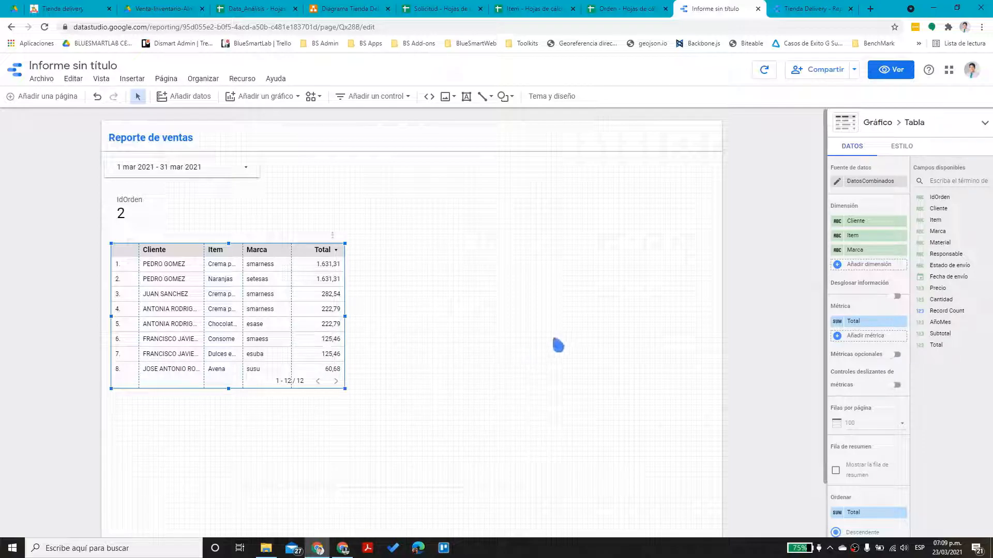
pyautogui.moveTo(942, 266); pyautogui.dragTo(874, 266)
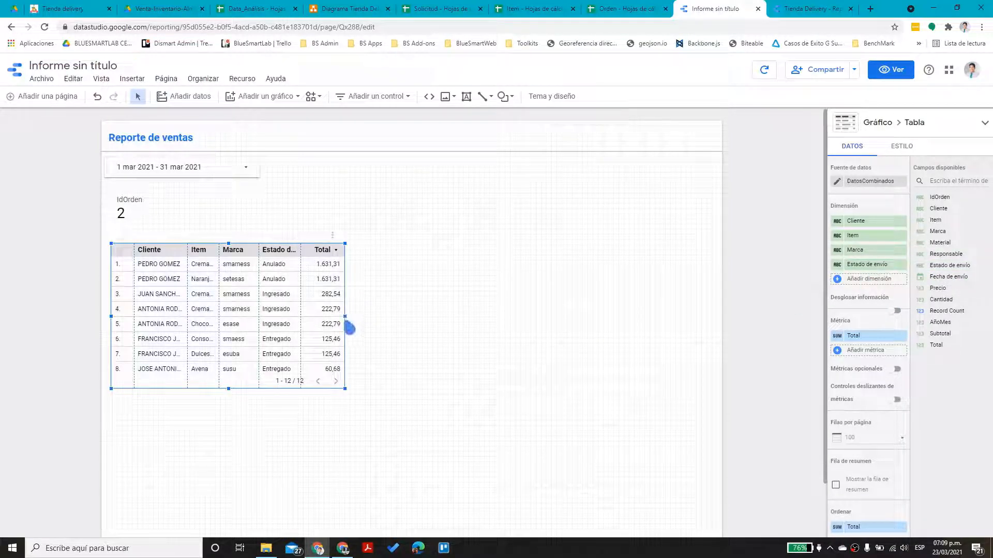
pyautogui.moveTo(344, 316); pyautogui.dragTo(384, 316)
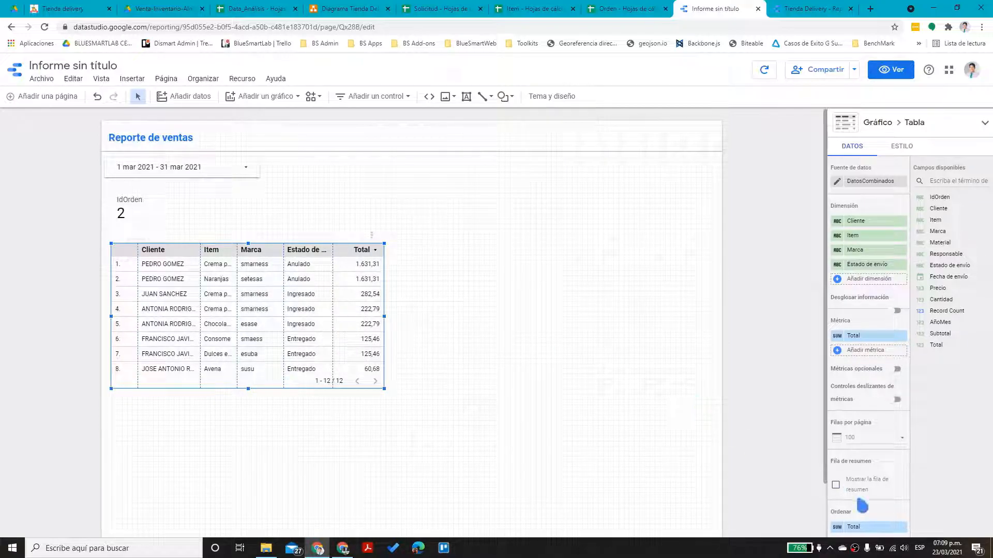
pyautogui.scroll(-7, 867, 499)
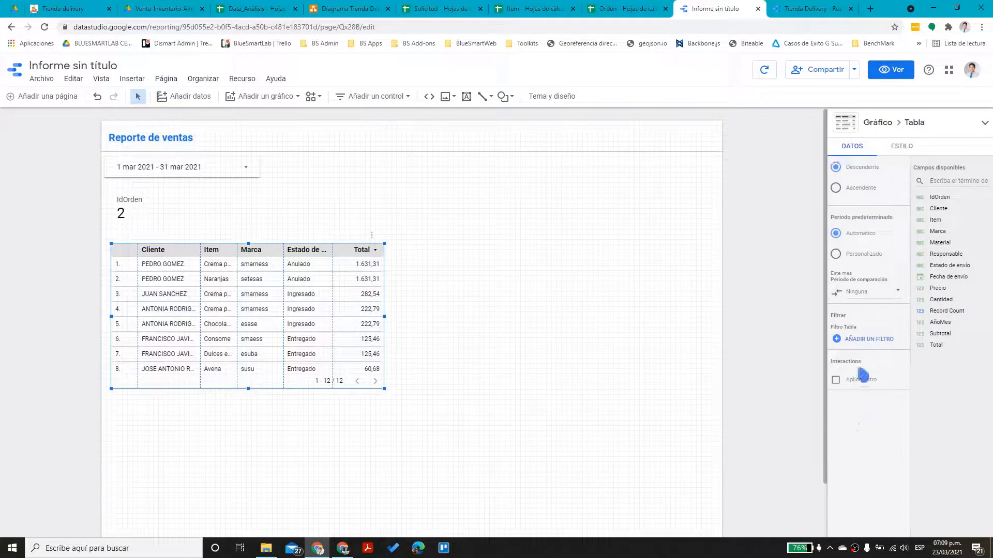
# Remove the Estado de envío dimension from the sales table
pyautogui.click(866, 339)
pyautogui.click(888, 164)
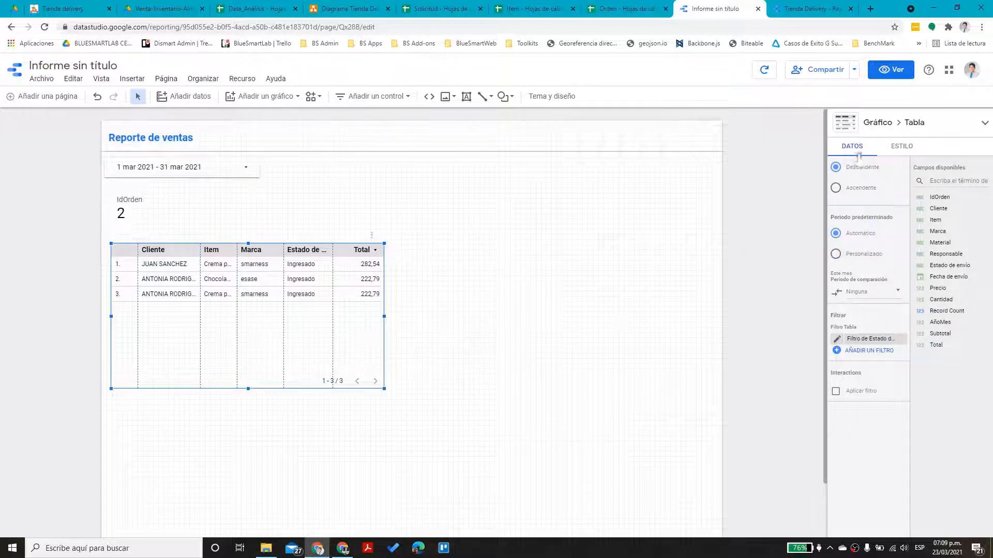
pyautogui.scroll(7, 873, 339)
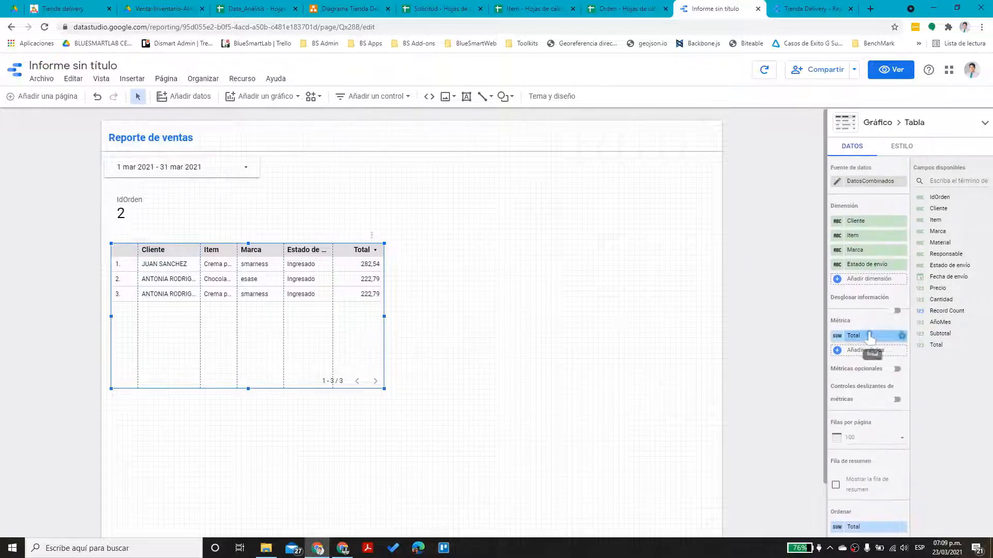
pyautogui.click(873, 268)
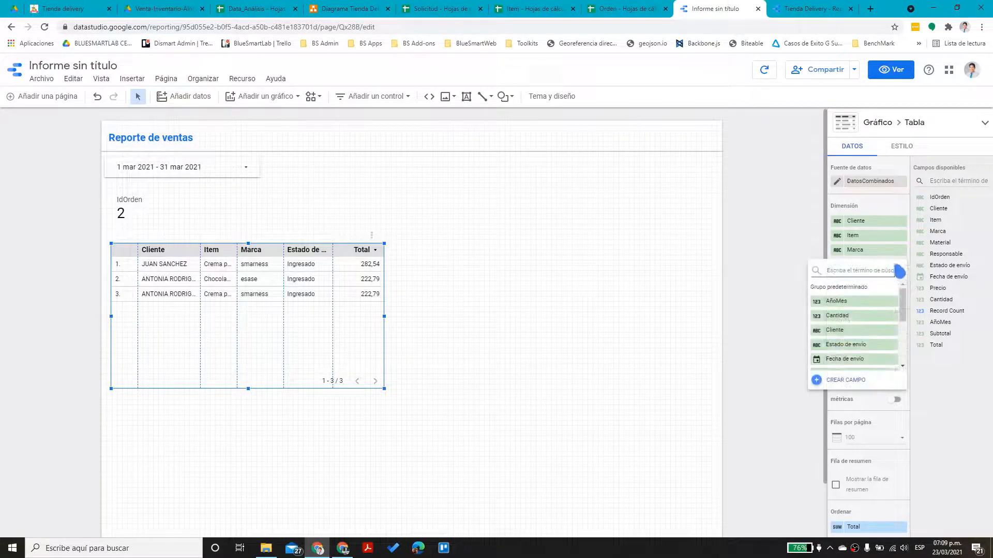
pyautogui.click(881, 417)
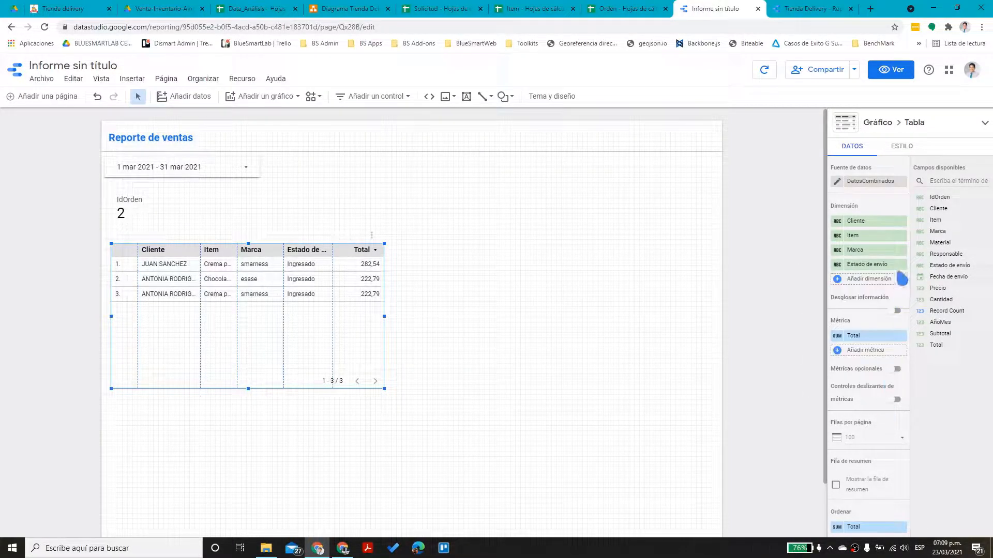
pyautogui.click(901, 265)
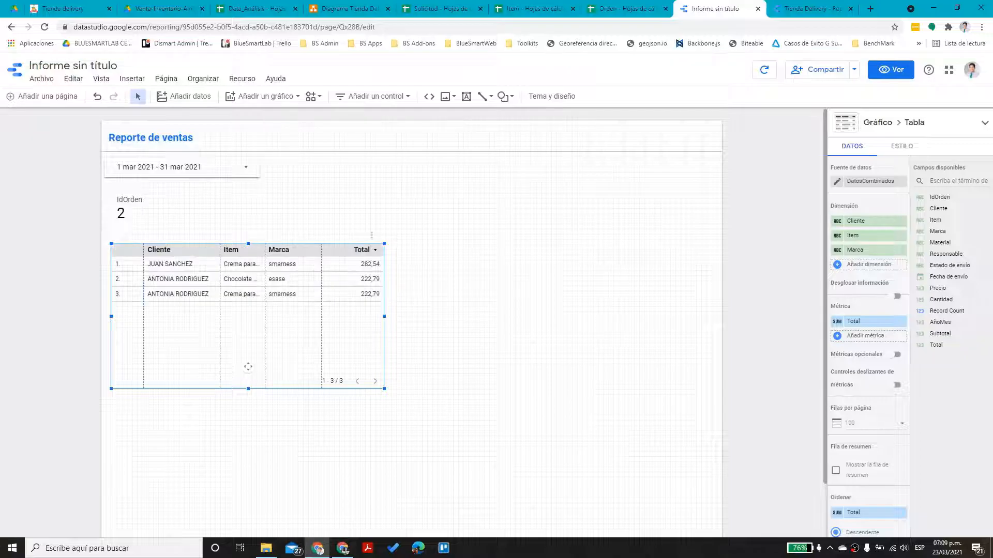
# Widen the Item column and shorten the table to its 3 rows
pyautogui.moveTo(218, 278); pyautogui.dragTo(278, 277)
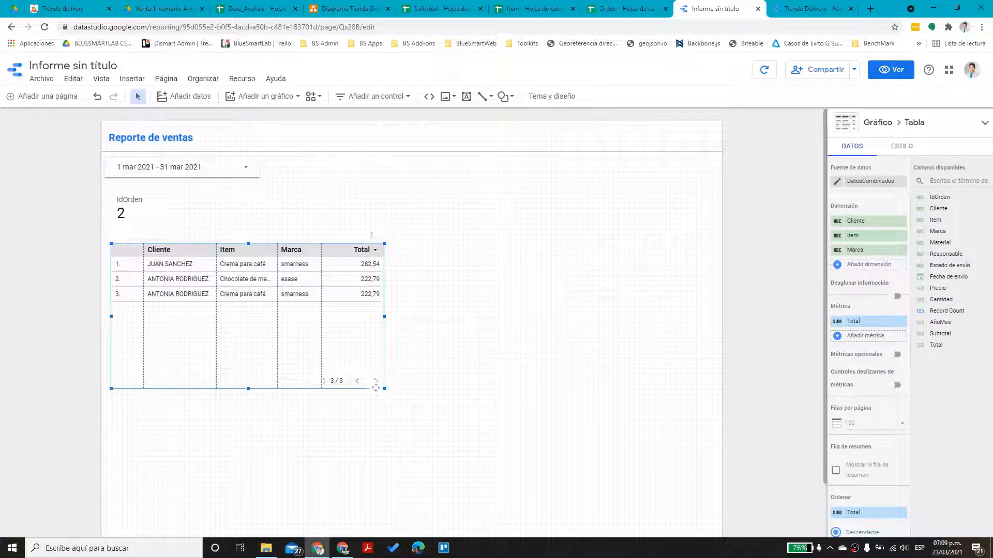
pyautogui.moveTo(384, 391); pyautogui.dragTo(385, 344)
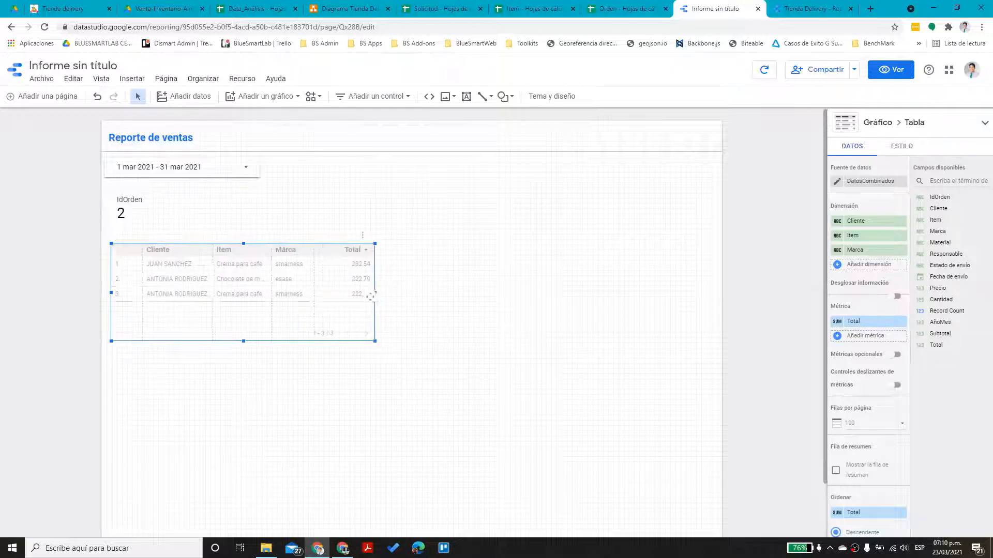
pyautogui.click(413, 296)
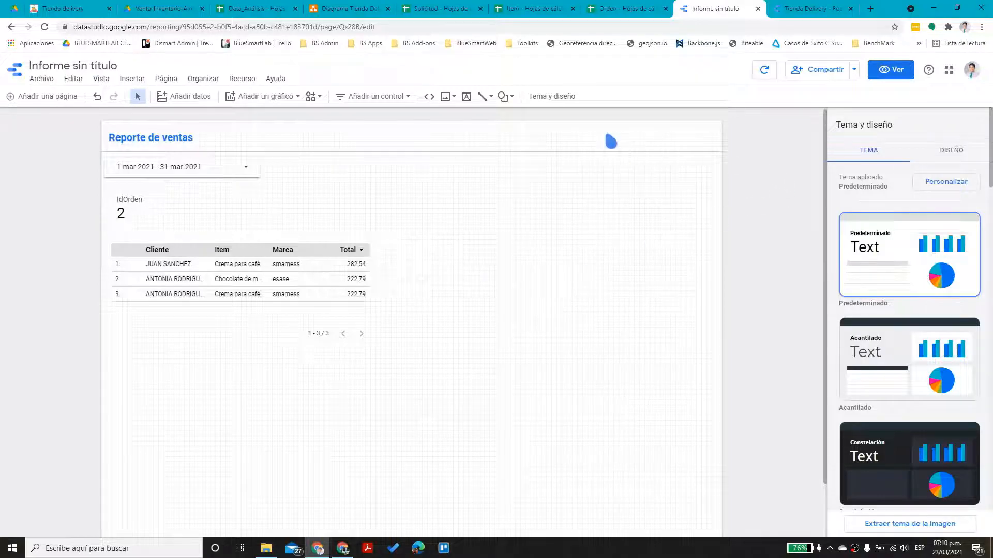
pyautogui.click(297, 97)
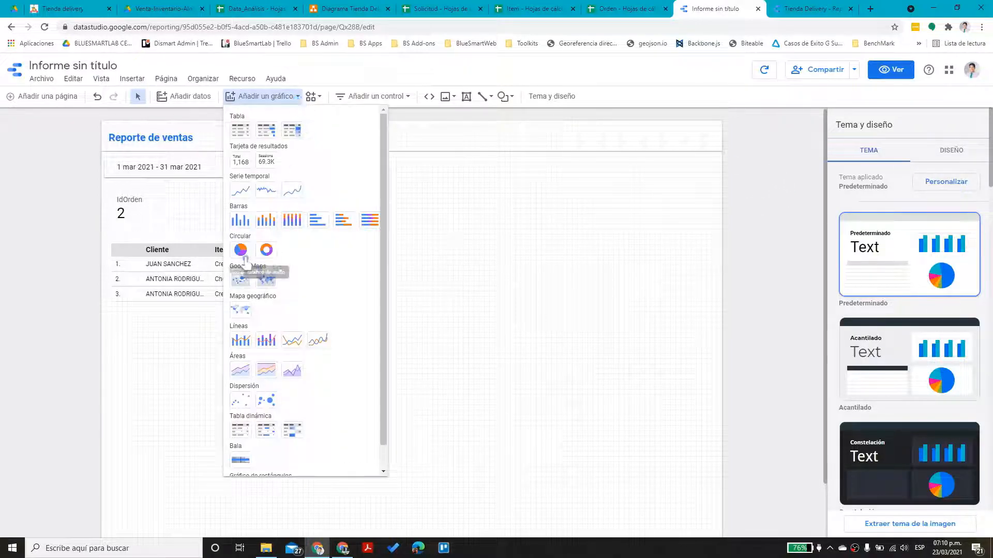
# Add a donut chart of Total broken down by Item to the right of the sales table
pyautogui.click(266, 250)
pyautogui.click(413, 218)
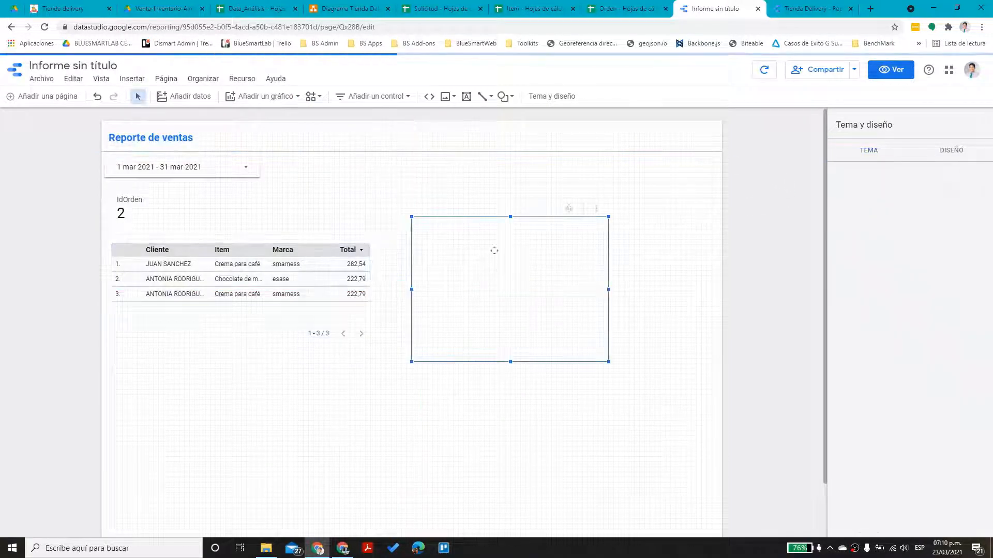
pyautogui.moveTo(536, 231); pyautogui.dragTo(535, 211)
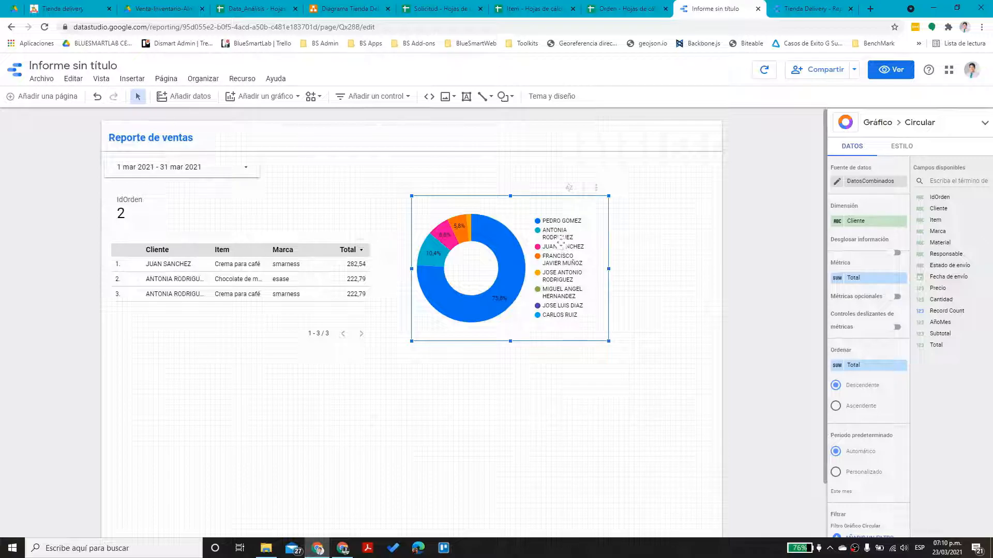
pyautogui.click(874, 221)
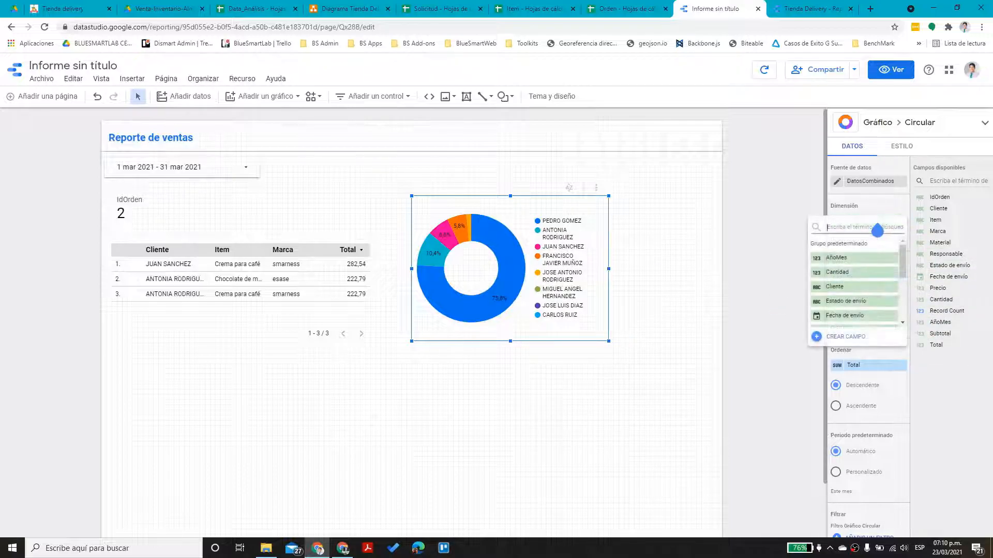
pyautogui.moveTo(903, 266); pyautogui.dragTo(904, 290)
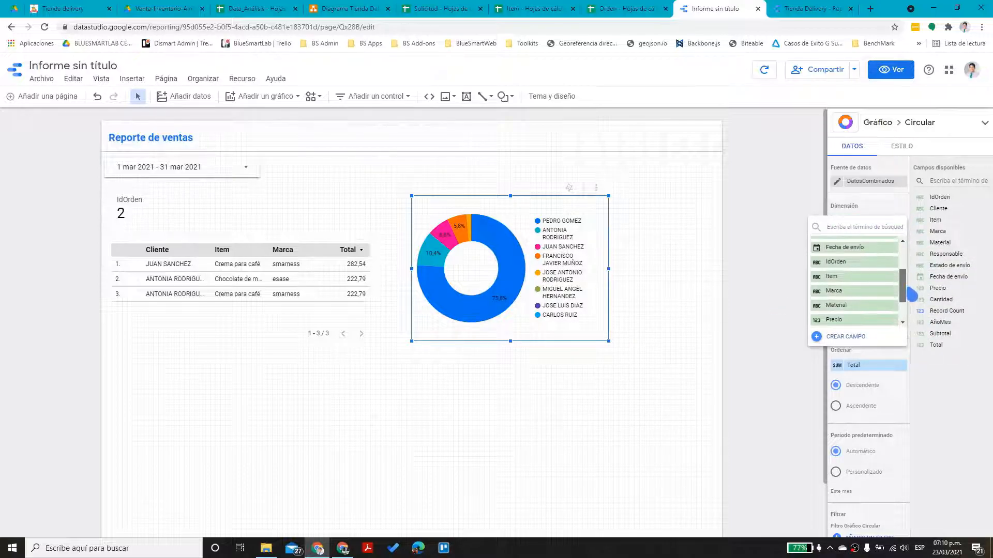
pyautogui.click(883, 279)
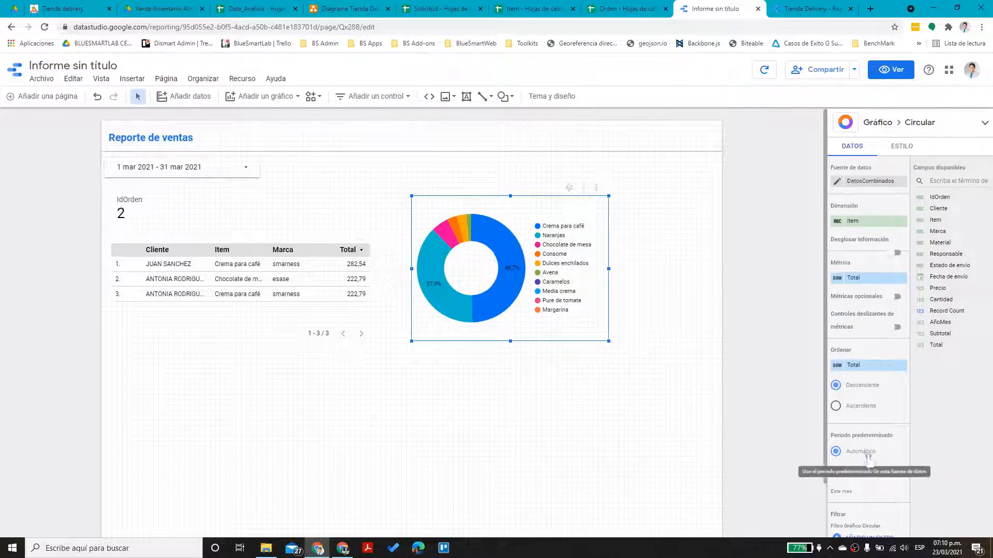
pyautogui.scroll(-3, 869, 408)
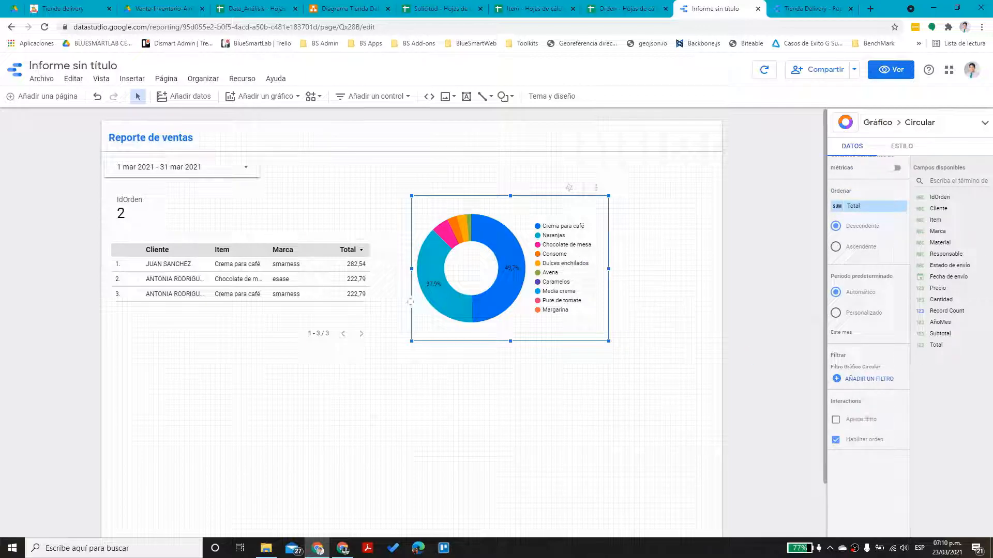
pyautogui.click(872, 381)
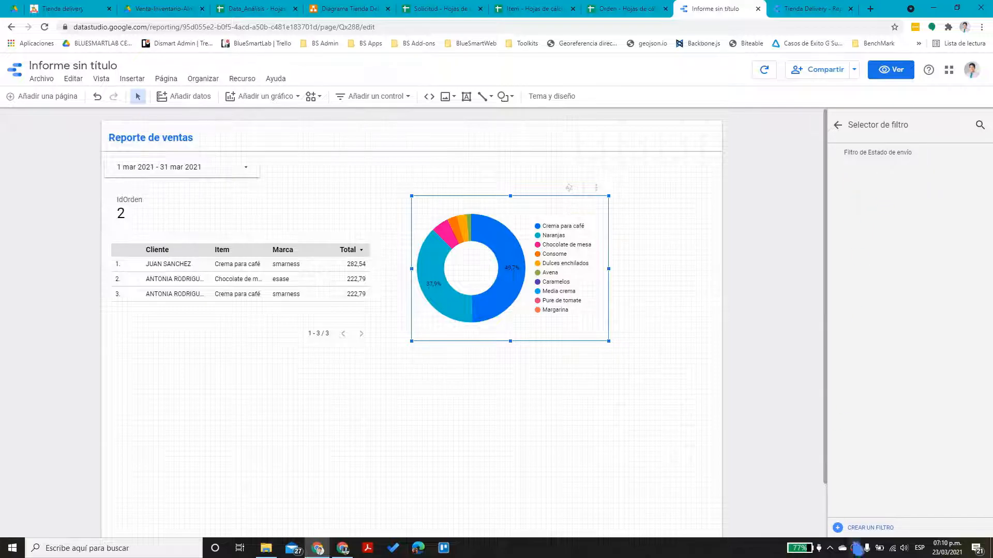
# Create the EstadoEntregado filter (Estado de envío equal to Entregado) on the donut chart
pyautogui.click(870, 528)
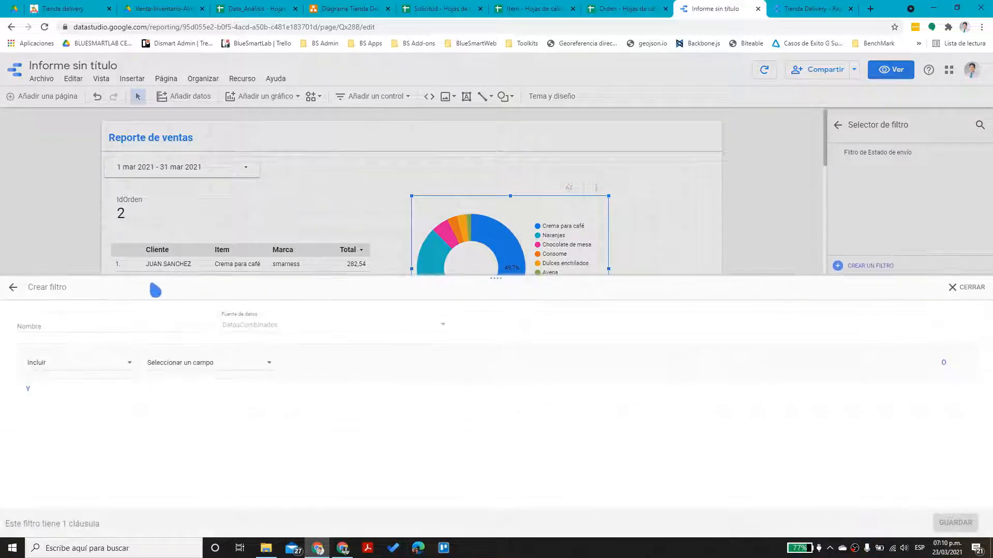
pyautogui.click(113, 331)
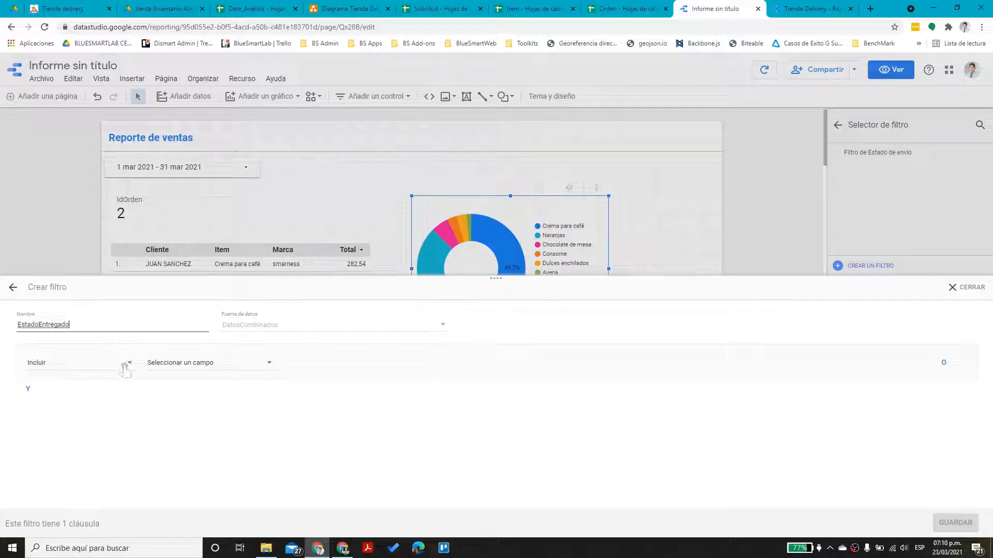
pyautogui.click(207, 368)
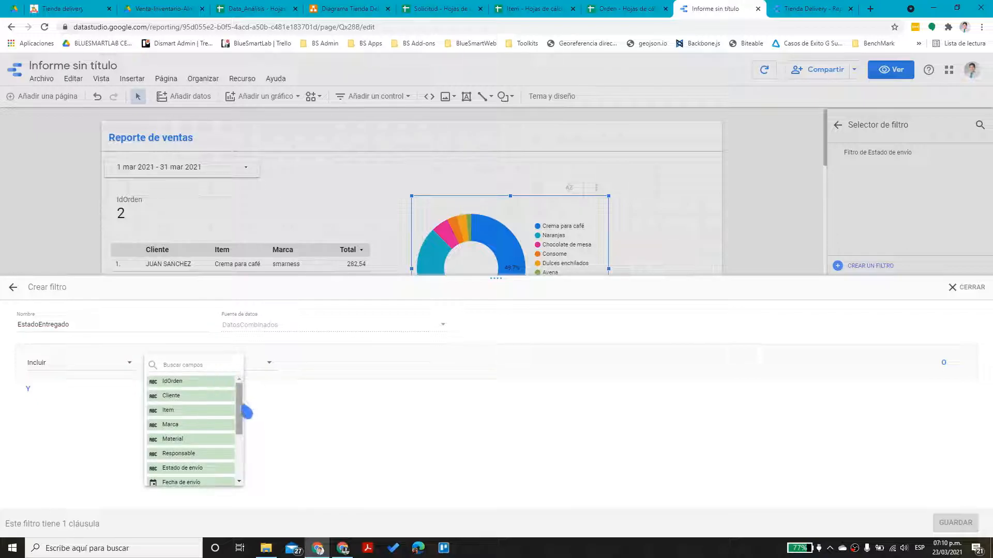
pyautogui.moveTo(248, 411); pyautogui.dragTo(245, 438)
pyautogui.click(199, 416)
pyautogui.click(321, 364)
pyautogui.click(321, 362)
pyautogui.click(445, 371)
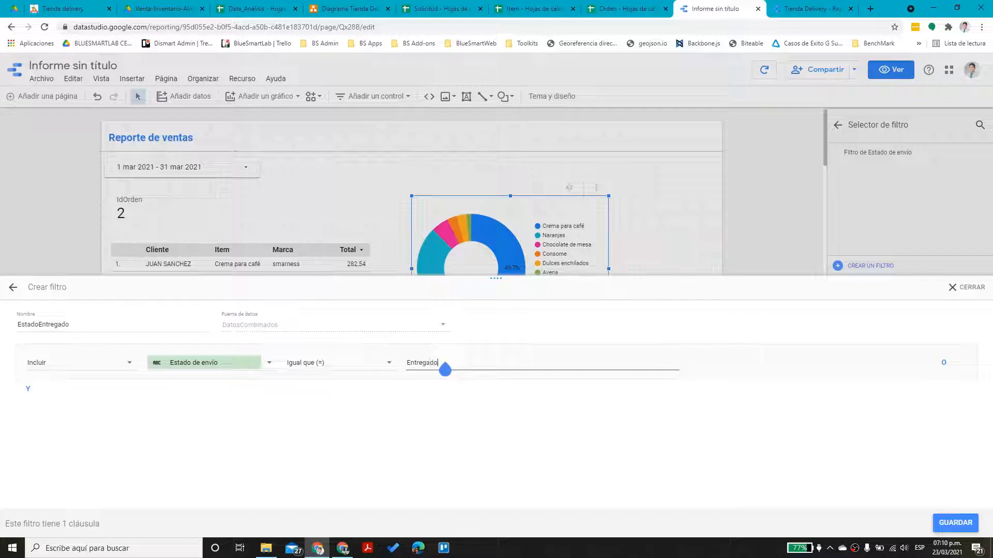
pyautogui.click(955, 523)
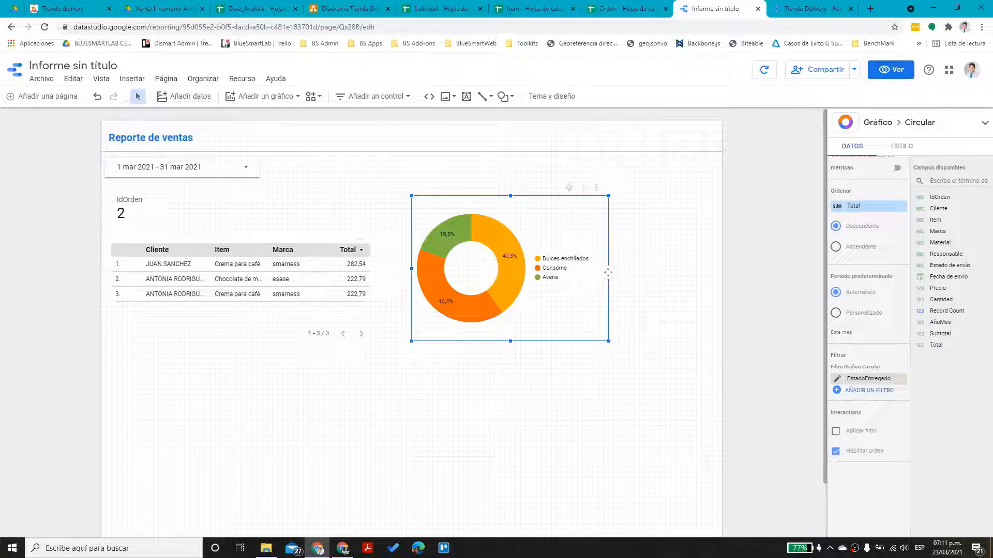
# Nudge the donut chart slightly higher on the page
pyautogui.click(644, 300)
pyautogui.click(545, 311)
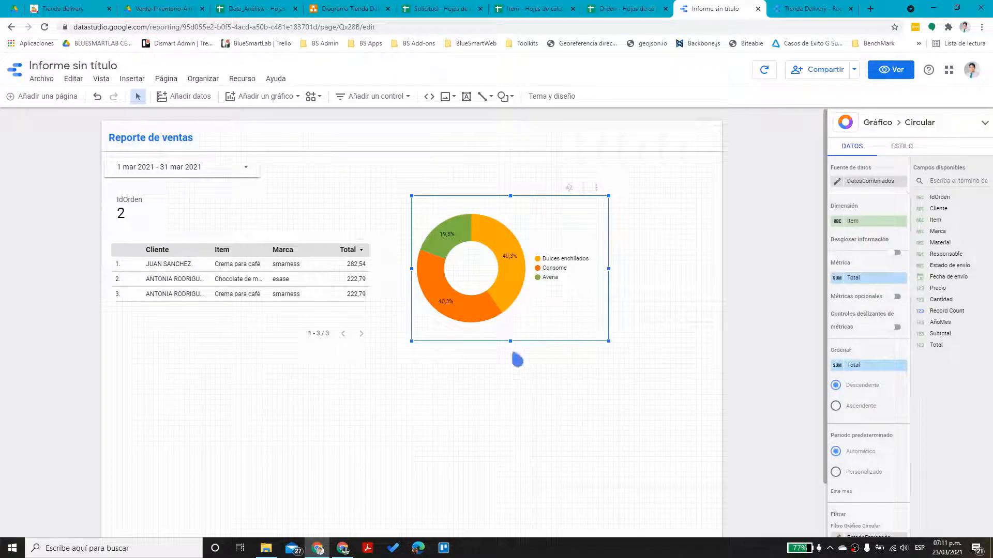
pyautogui.moveTo(510, 339)
pyautogui.mouseDown()
pyautogui.moveTo(515, 317)
pyautogui.moveTo(511, 334)
pyautogui.mouseUp()
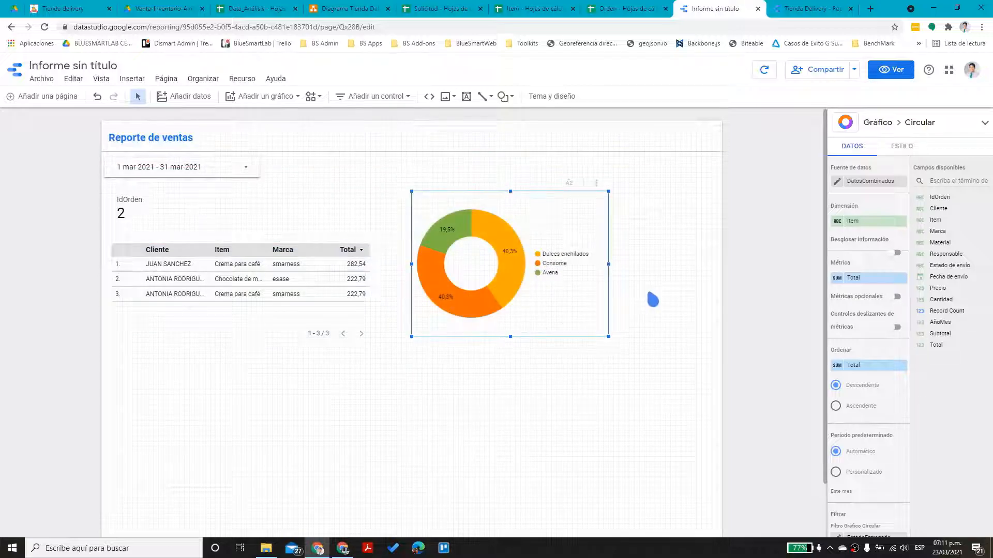
pyautogui.click(528, 348)
pyautogui.click(364, 97)
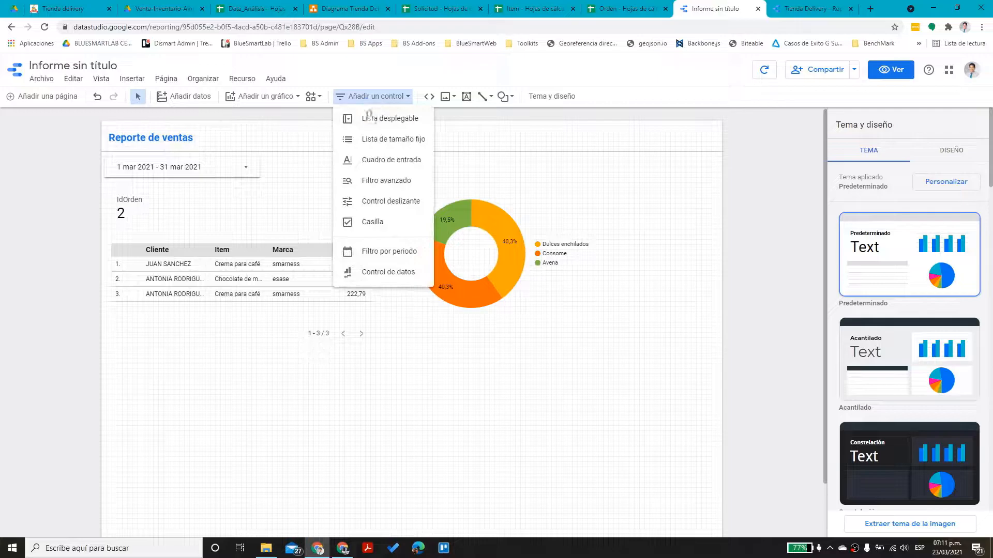
# Insert a treemap below the table and make it taller
pyautogui.click(290, 98)
pyautogui.click(293, 99)
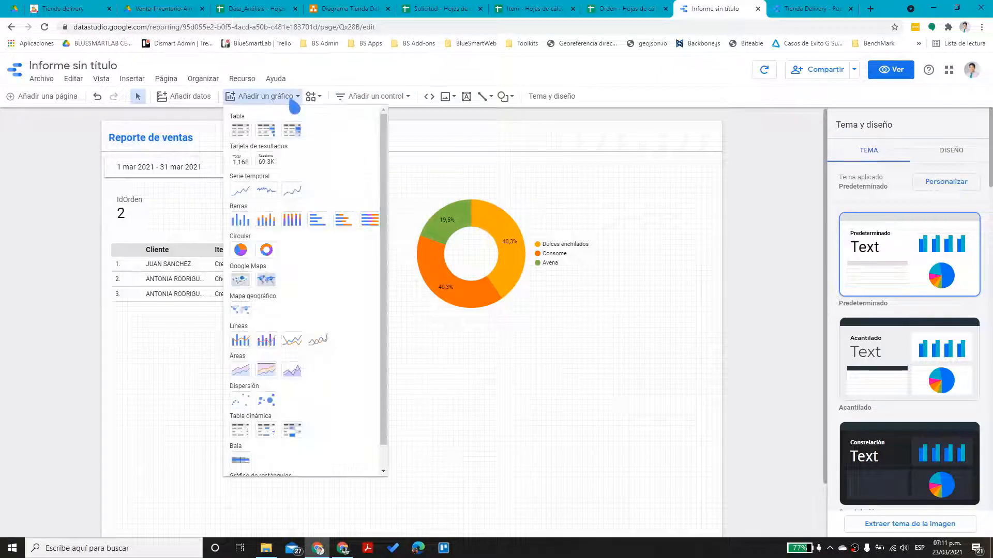
pyautogui.scroll(-1, 310, 299)
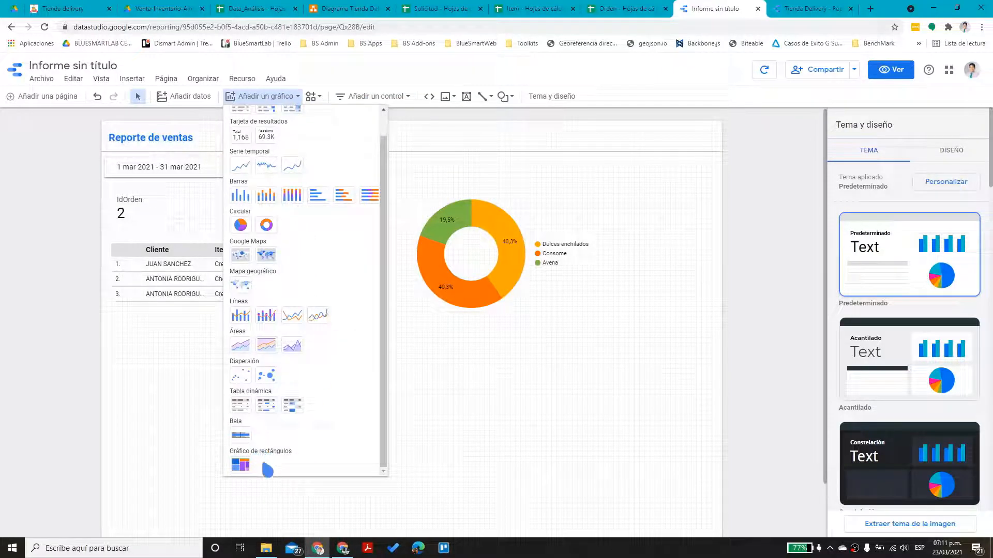
pyautogui.click(240, 465)
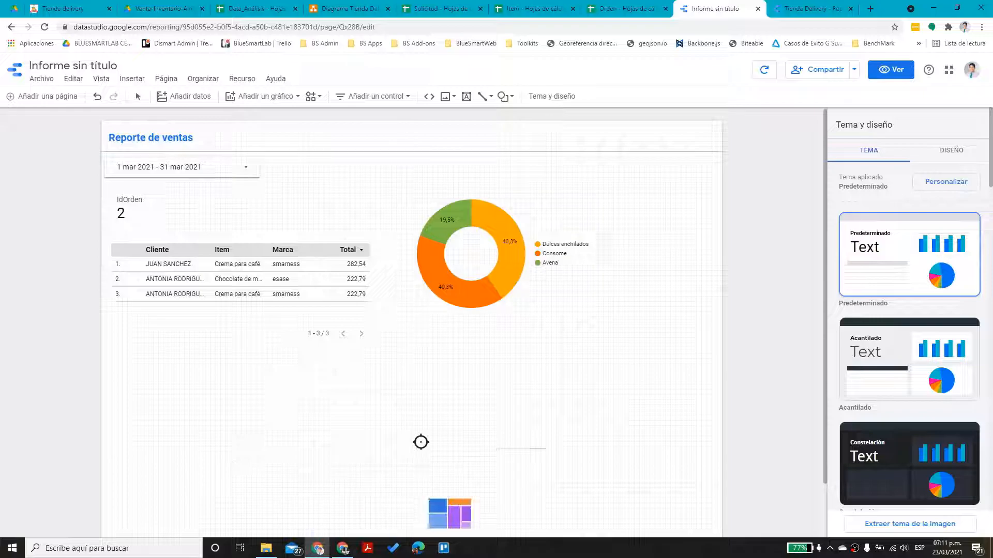
pyautogui.click(403, 348)
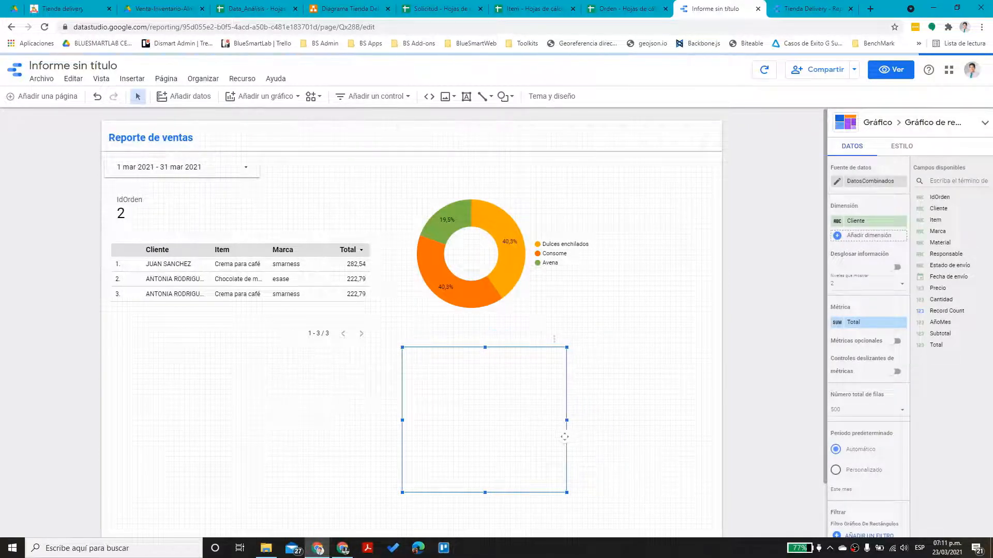
pyautogui.moveTo(485, 494); pyautogui.dragTo(485, 520)
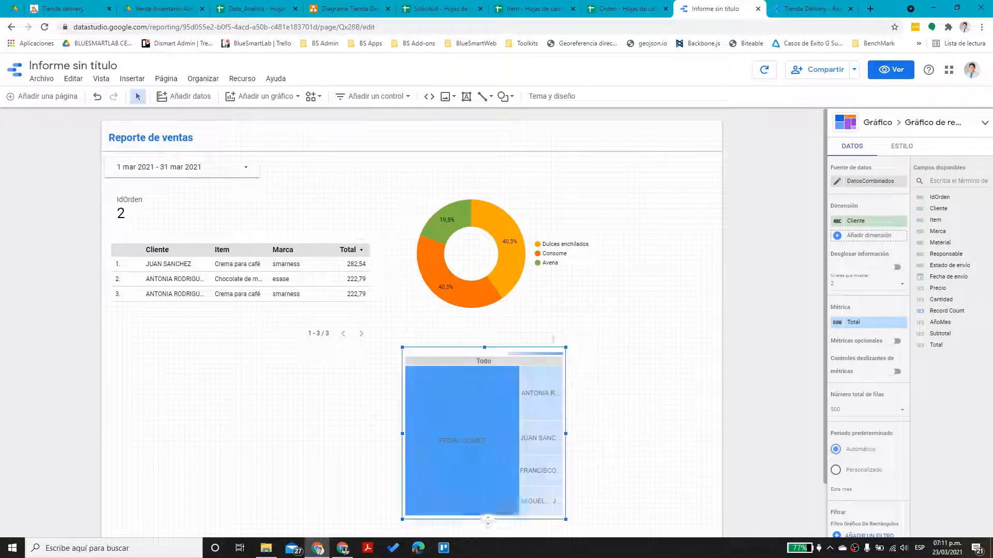
# Replace Cliente with Responsable and Marca as treemap dimensions, then widen the treemap
pyautogui.moveTo(946, 254); pyautogui.dragTo(874, 228)
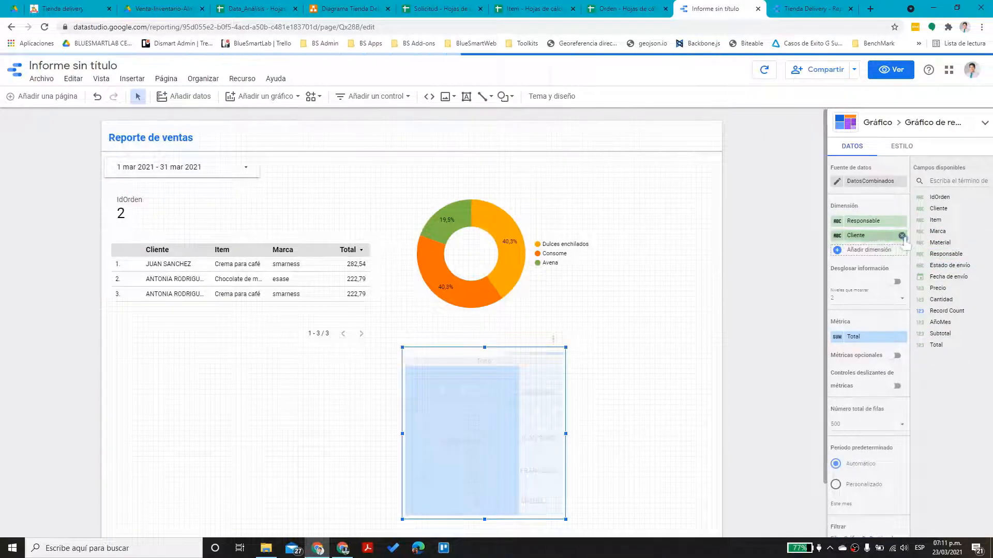
pyautogui.click(901, 236)
pyautogui.moveTo(947, 235); pyautogui.dragTo(879, 236)
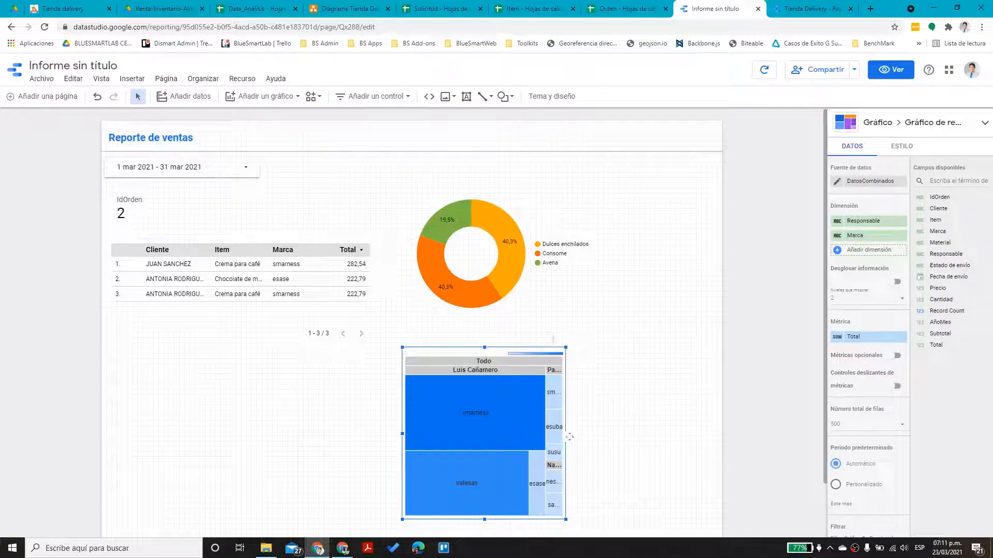
pyautogui.moveTo(565, 436); pyautogui.dragTo(691, 439)
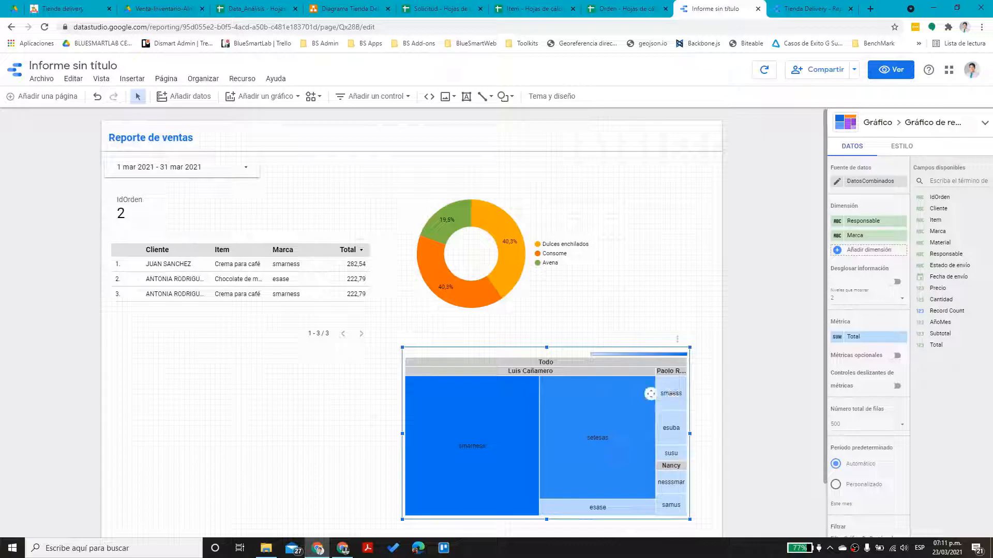
pyautogui.click(505, 274)
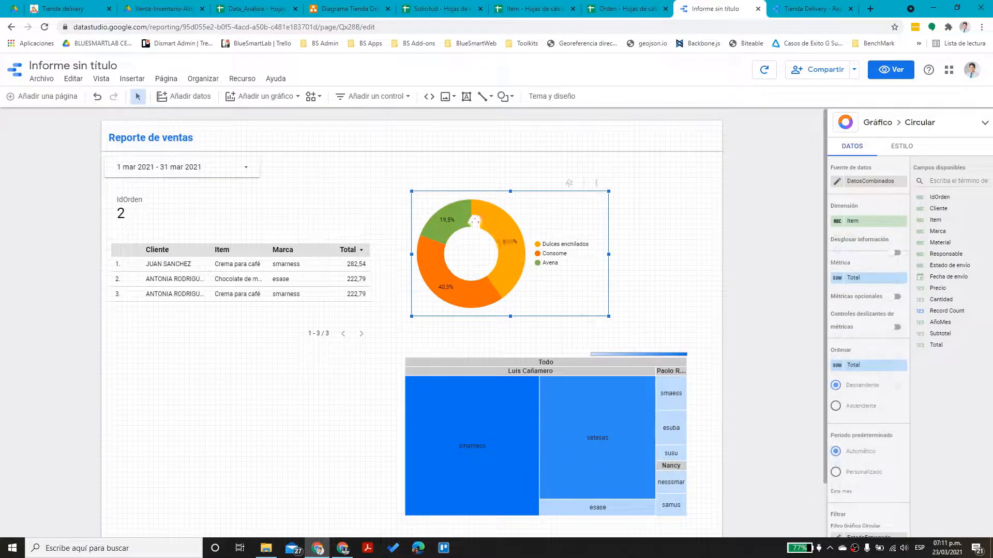
# Turn on the donut chart's Aplicar filtro interaction so clicking a slice filters the report
pyautogui.scroll(-5, 842, 387)
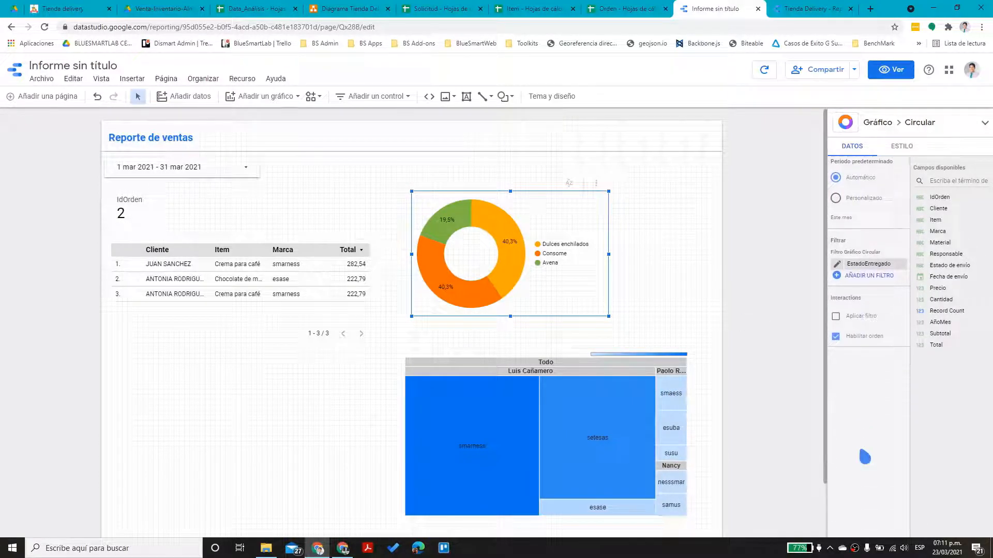
pyautogui.click(837, 317)
pyautogui.click(666, 324)
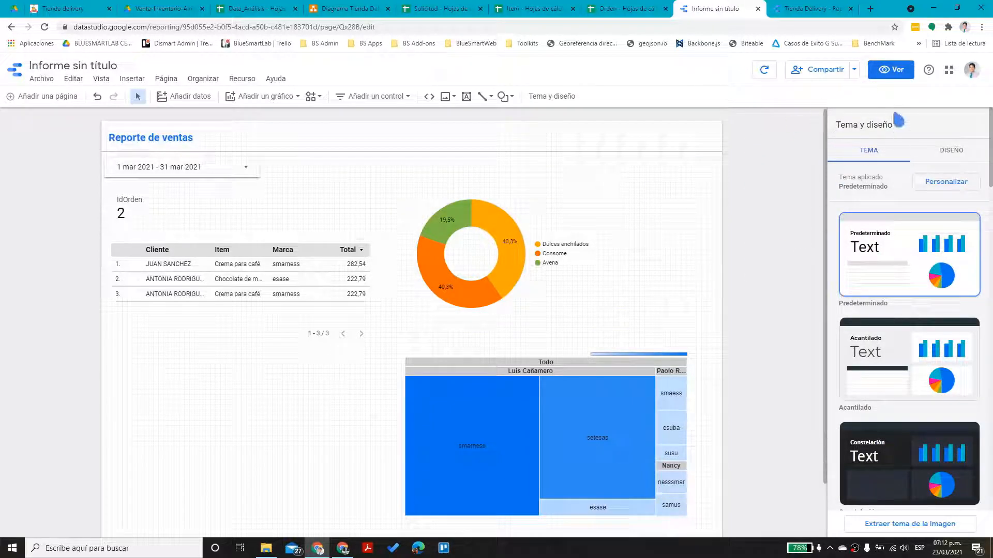
pyautogui.click(890, 69)
pyautogui.moveTo(521, 275)
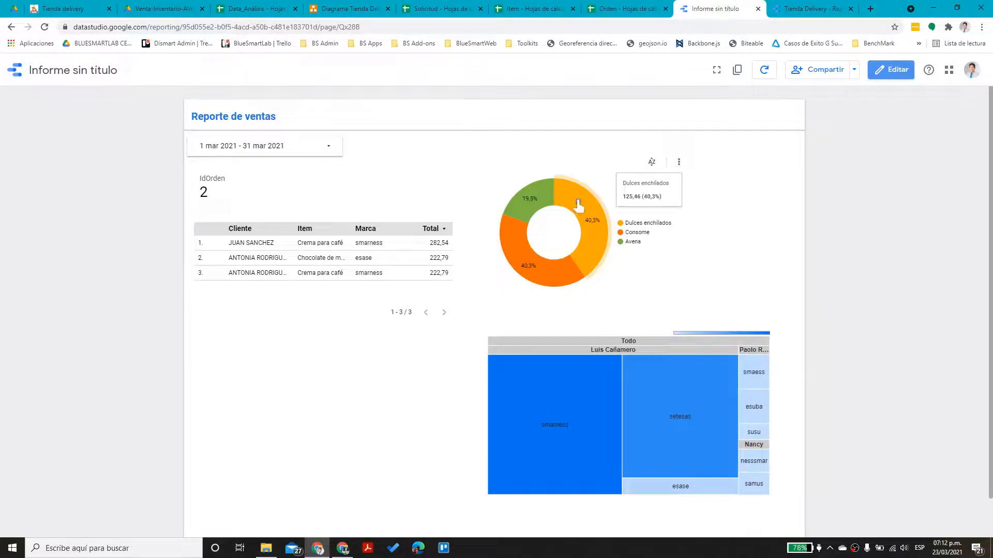
pyautogui.moveTo(522, 209)
pyautogui.moveTo(578, 202)
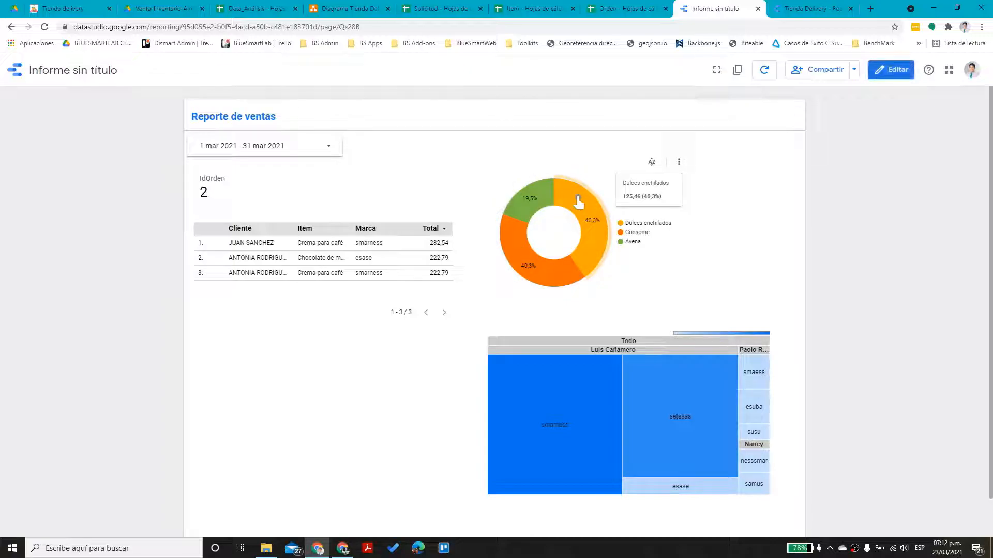
pyautogui.click(578, 202)
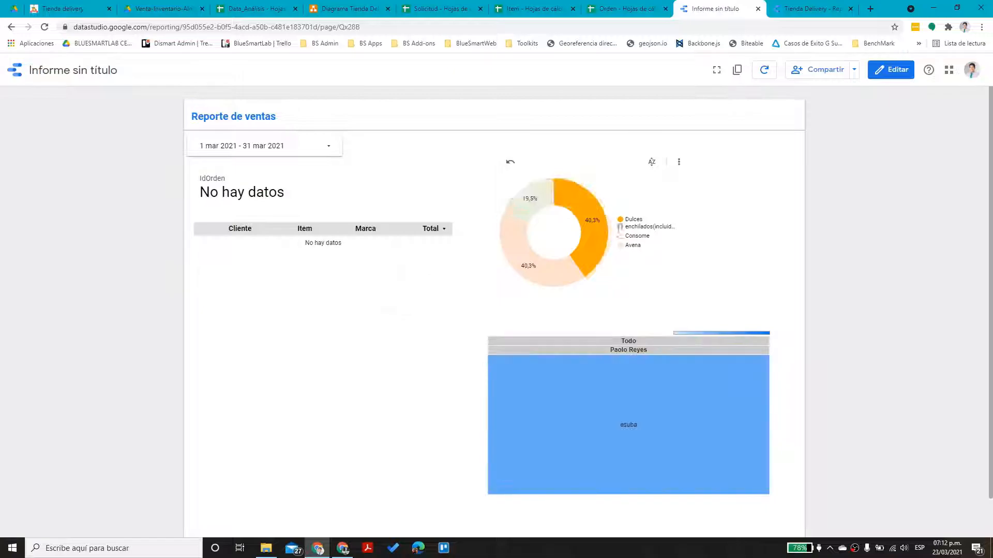
pyautogui.moveTo(638, 402)
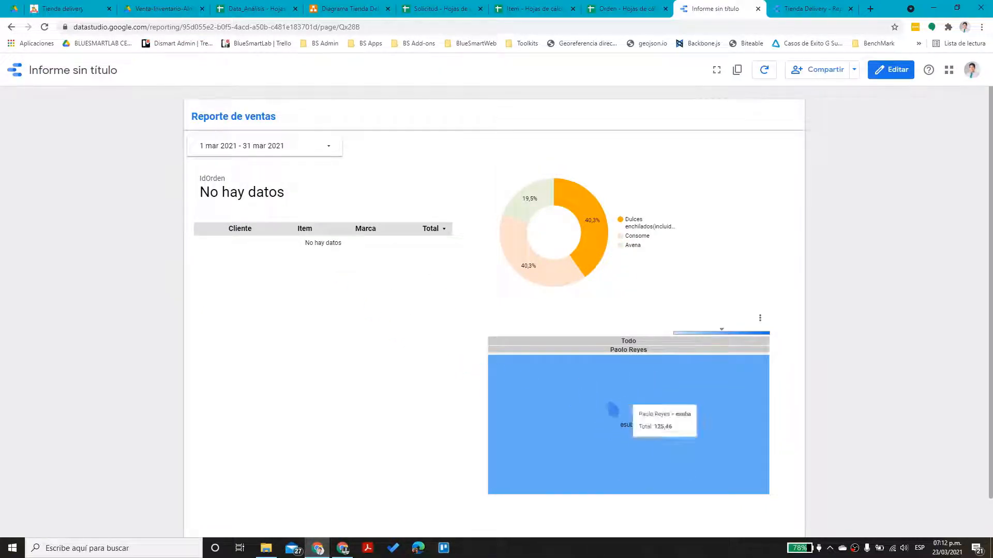
pyautogui.moveTo(598, 244)
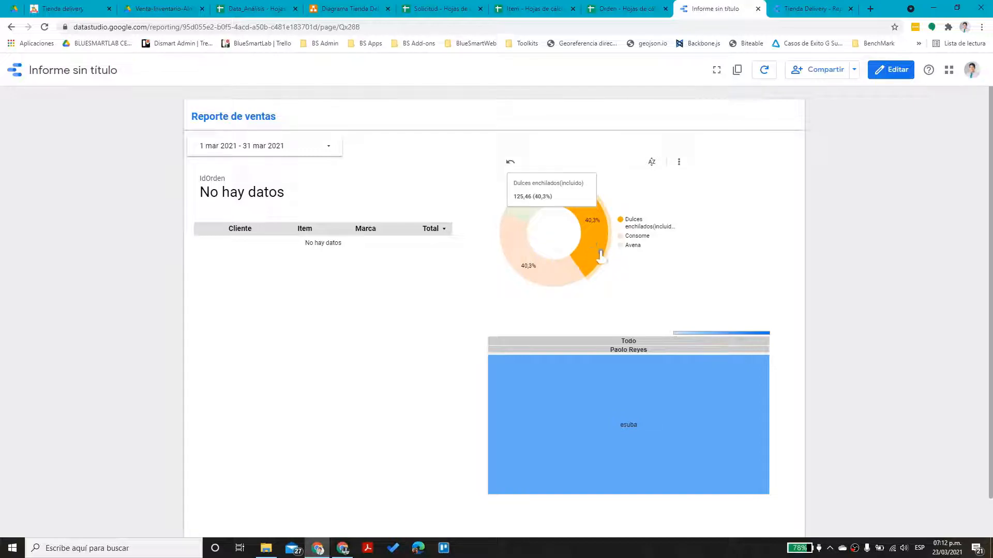
pyautogui.click(321, 148)
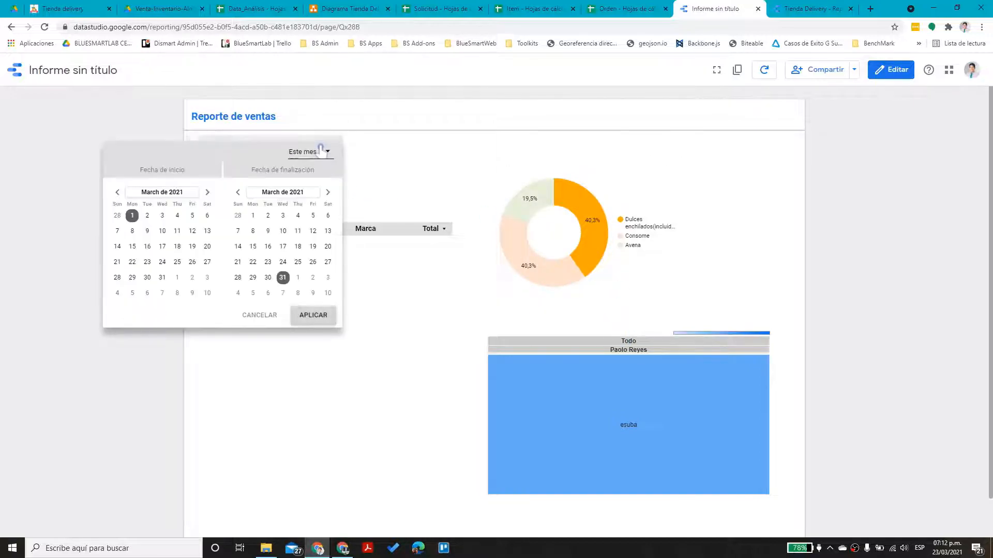
pyautogui.click(330, 159)
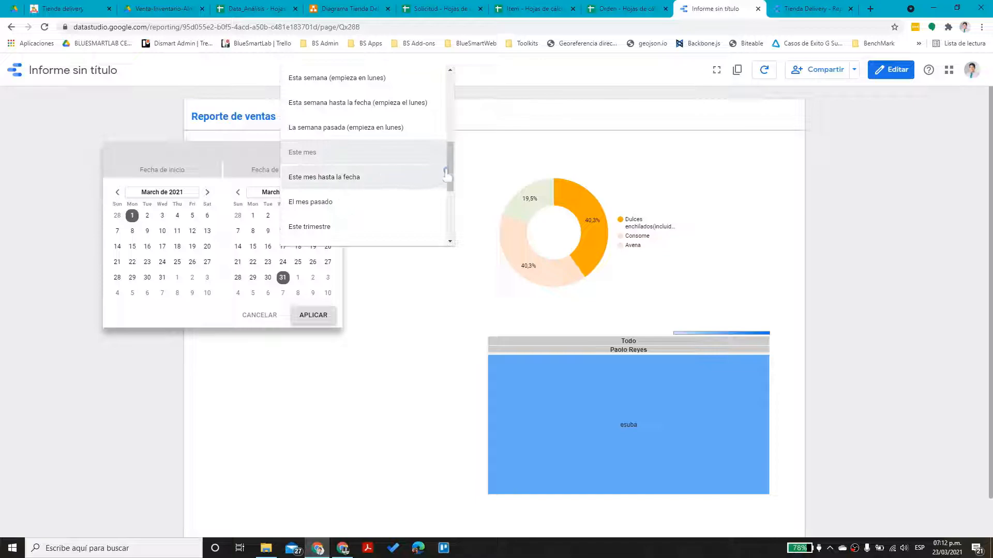
pyautogui.moveTo(455, 164); pyautogui.dragTo(455, 191)
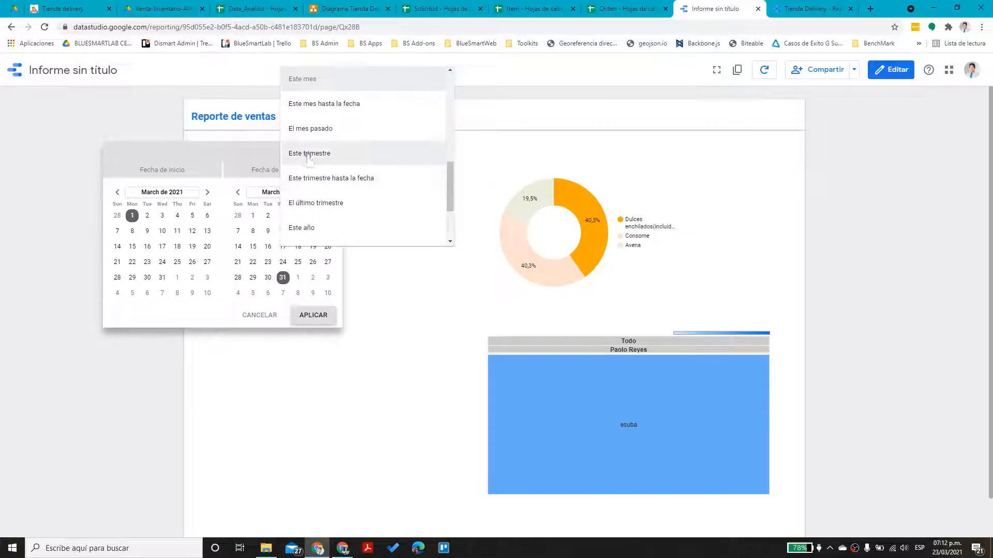
pyautogui.click(362, 150)
pyautogui.click(314, 316)
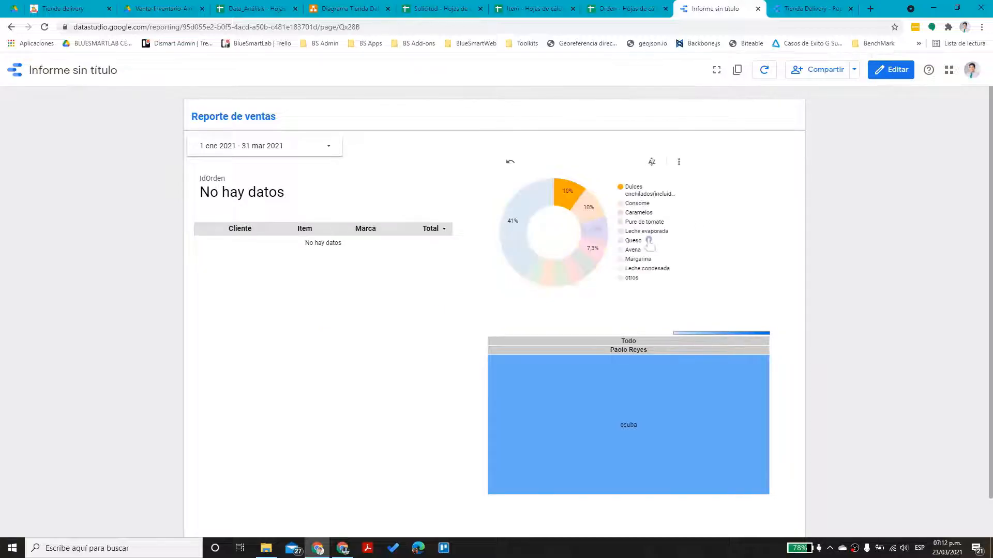
pyautogui.click(568, 201)
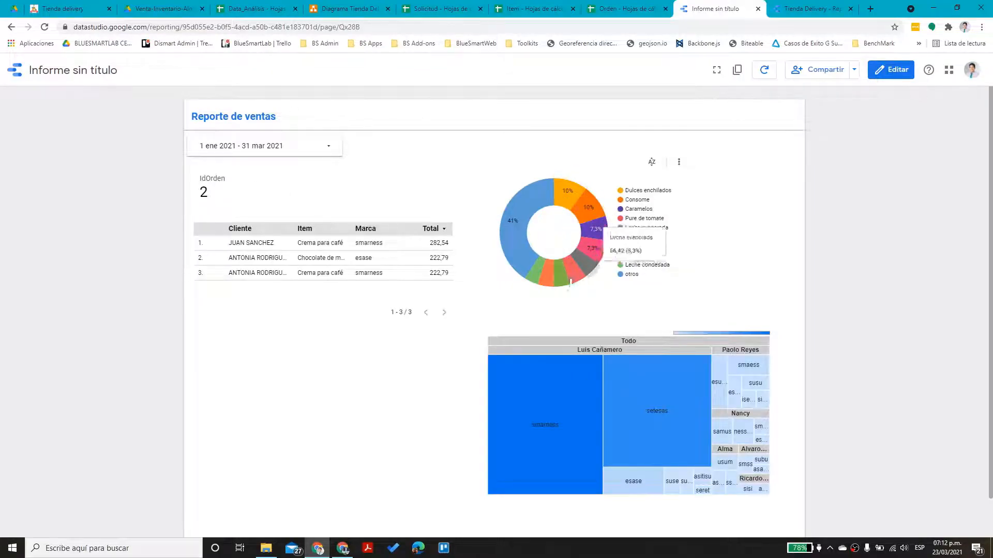
pyautogui.moveTo(508, 224)
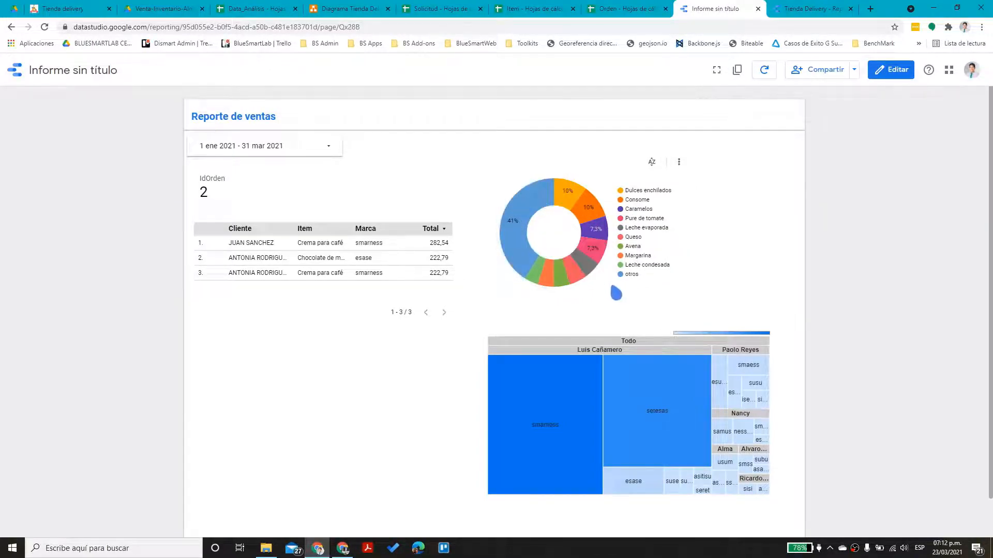
pyautogui.click(536, 278)
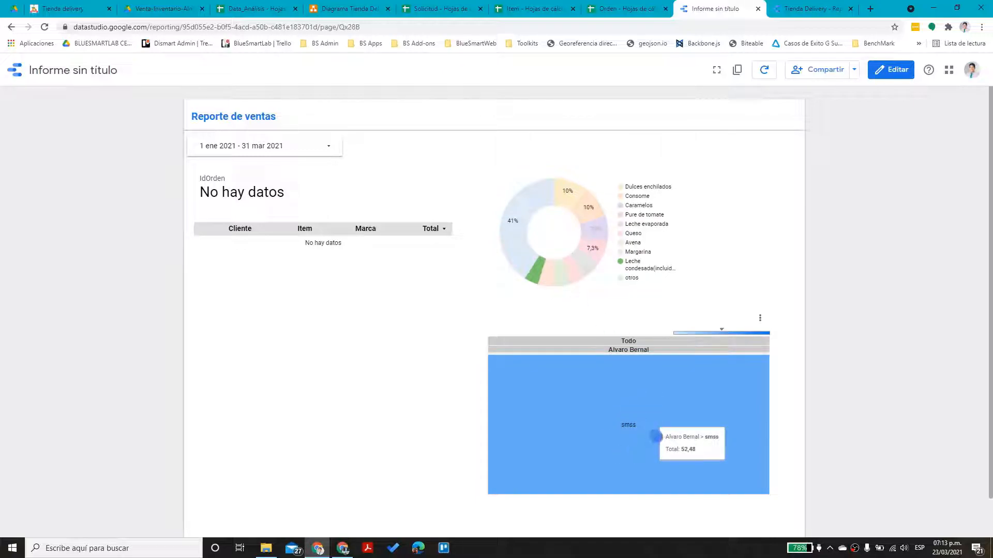
pyautogui.click(891, 69)
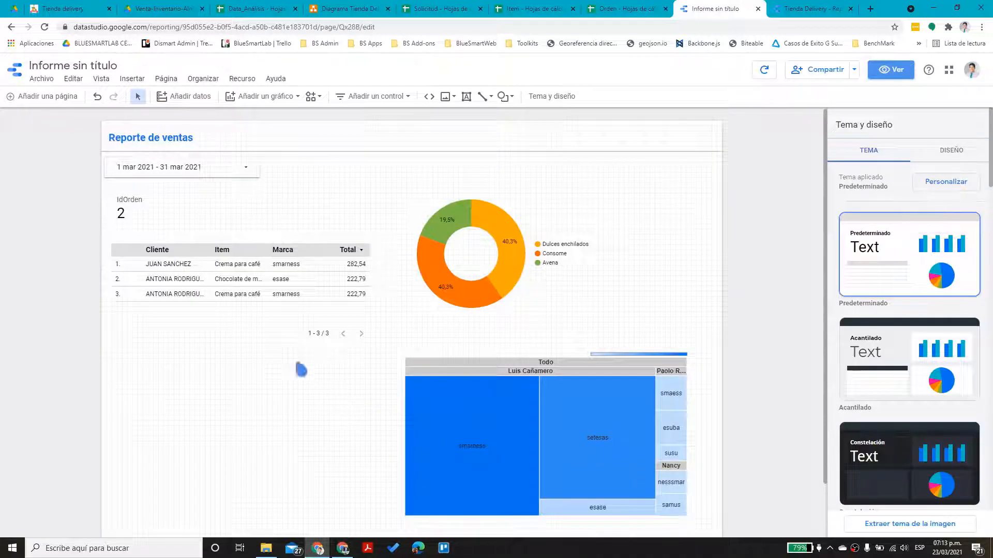
# Duplicate the orders table, move the copy below the original and make it taller
pyautogui.click(256, 327)
pyautogui.hotkey('ctrl', 'v')
pyautogui.moveTo(244, 337); pyautogui.dragTo(233, 480)
pyautogui.moveTo(241, 396); pyautogui.dragTo(241, 359)
pyautogui.moveTo(241, 497); pyautogui.dragTo(242, 520)
# Filter the copied table by EstadoEntregado to list only delivered orders
pyautogui.scroll(-7, 868, 507)
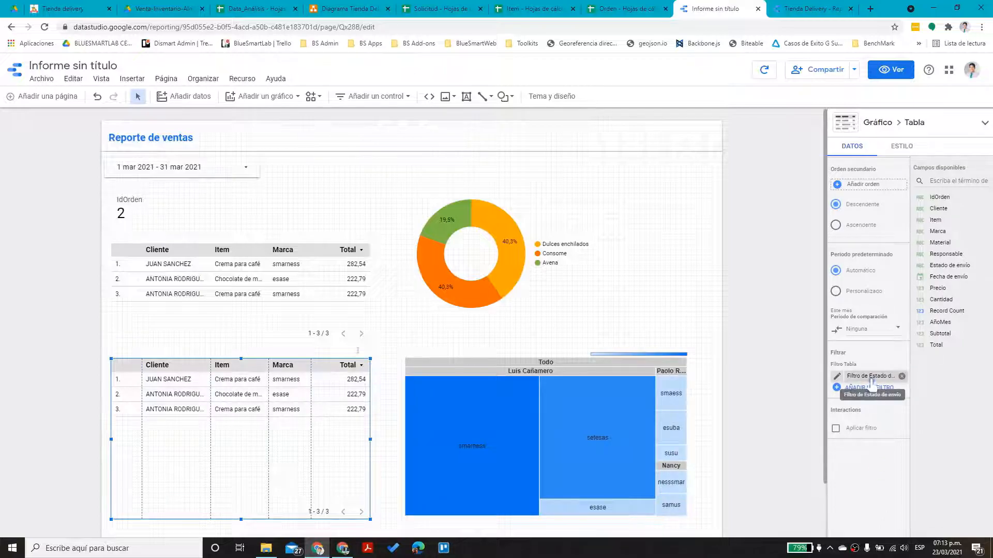
pyautogui.click(872, 381)
pyautogui.click(868, 175)
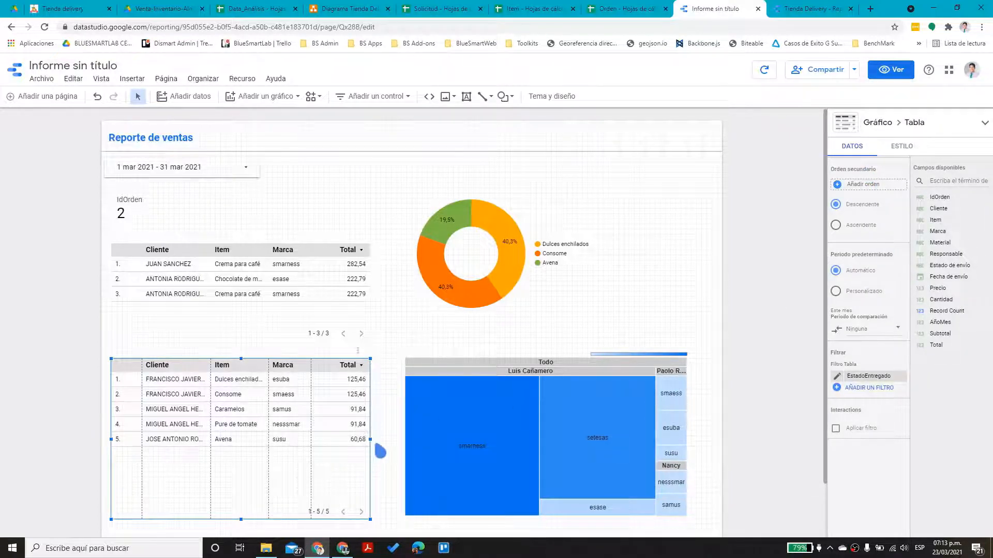
pyautogui.click(390, 418)
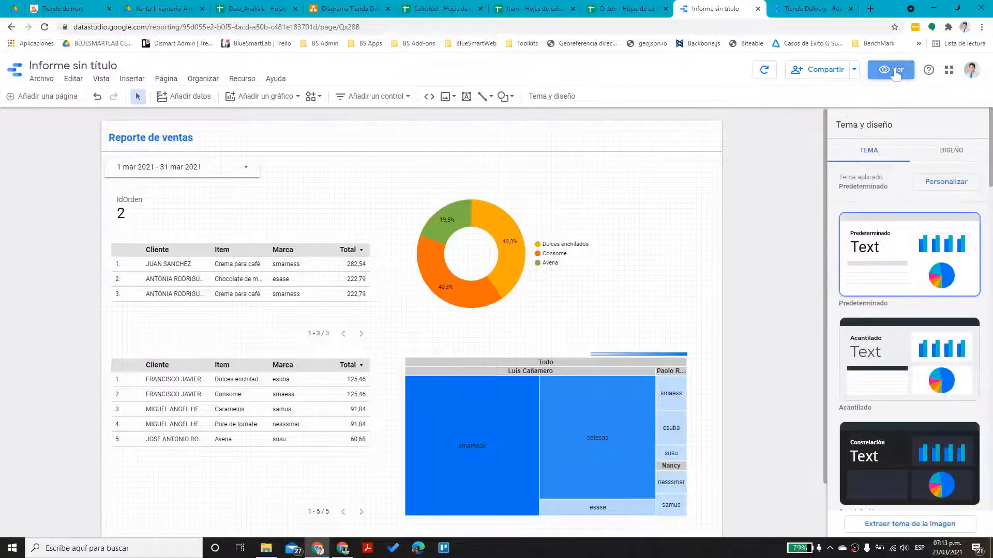
pyautogui.click(894, 70)
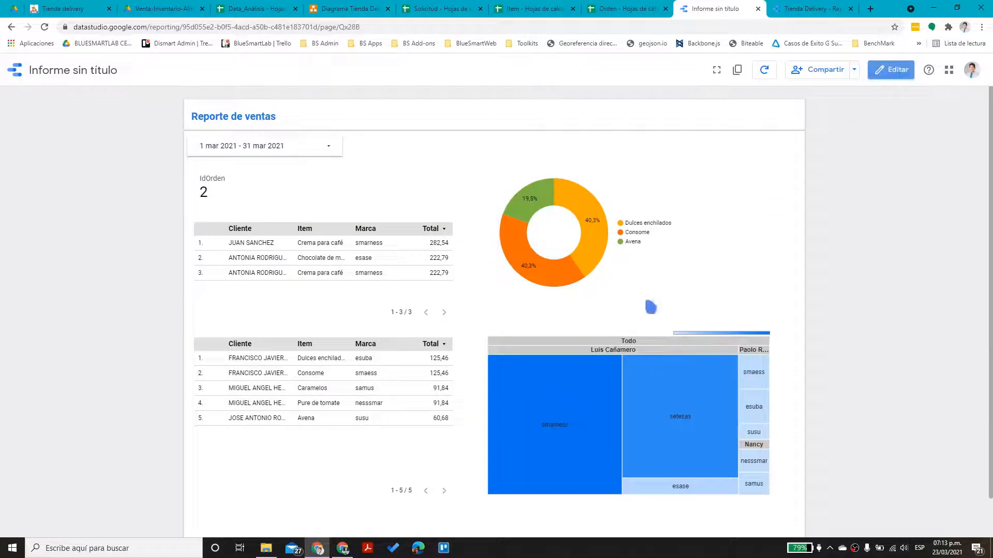
pyautogui.click(284, 145)
pyautogui.click(326, 152)
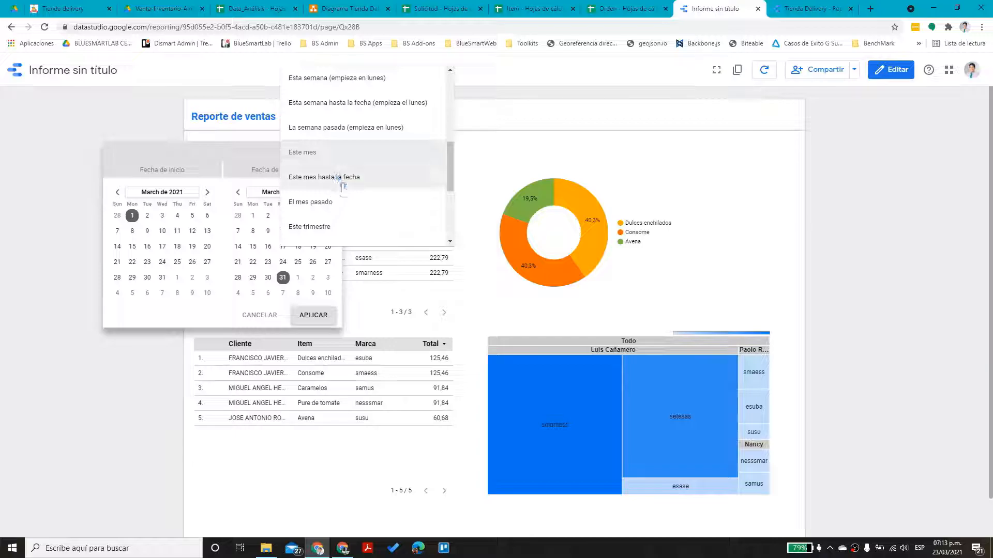
pyautogui.scroll(-1, 342, 183)
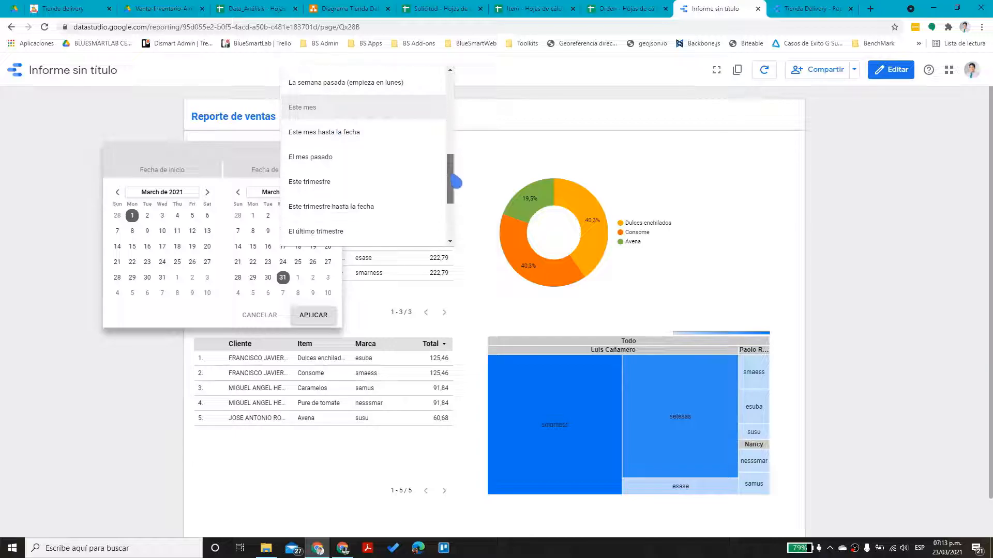
pyautogui.click(344, 185)
pyautogui.click(313, 316)
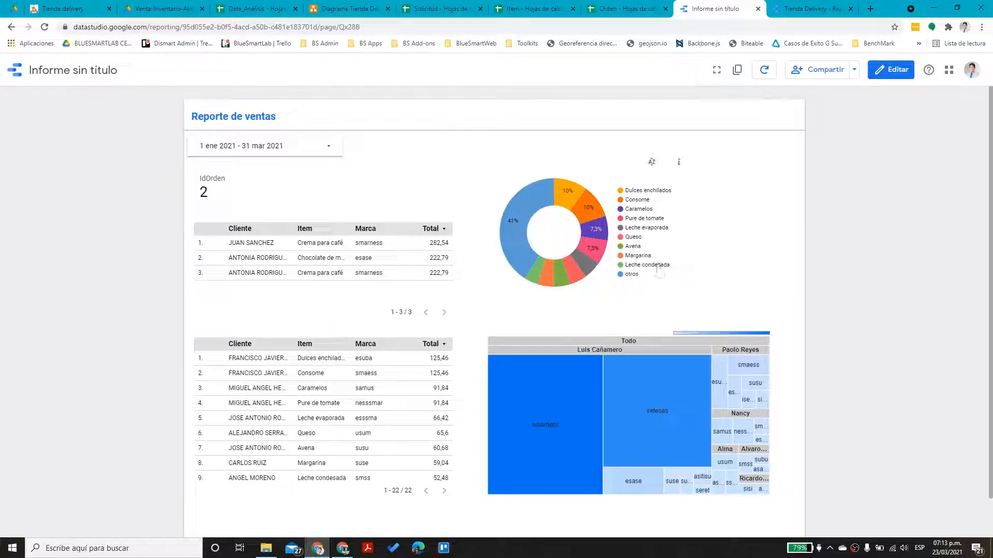
pyautogui.click(576, 279)
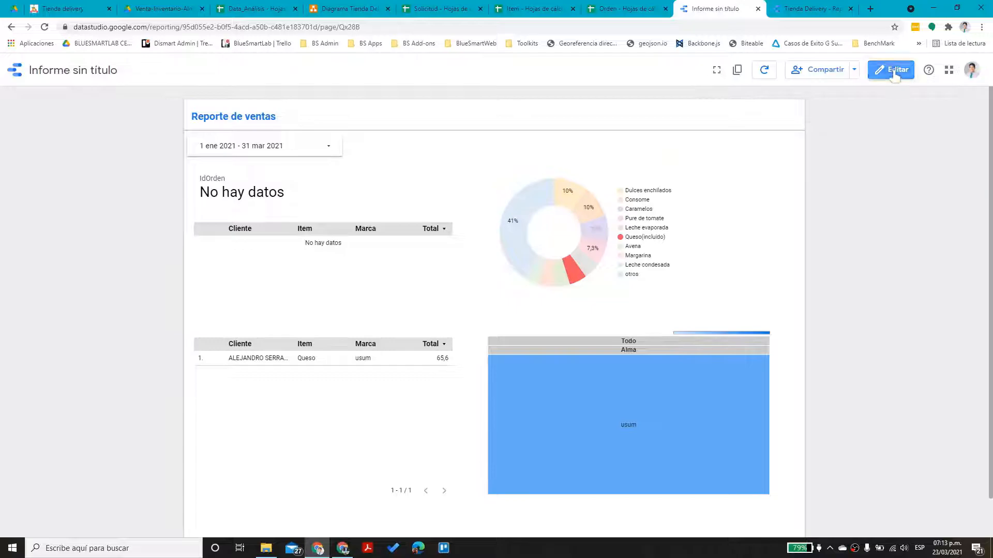
pyautogui.click(890, 69)
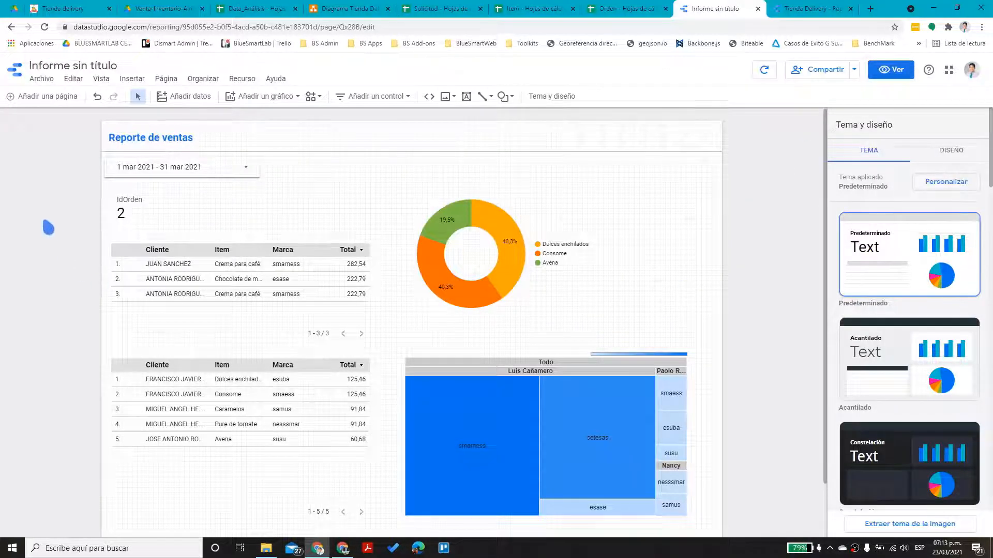
# Add a blank second page and select the 'Reporte de ventas' title on page 1
pyautogui.click(31, 101)
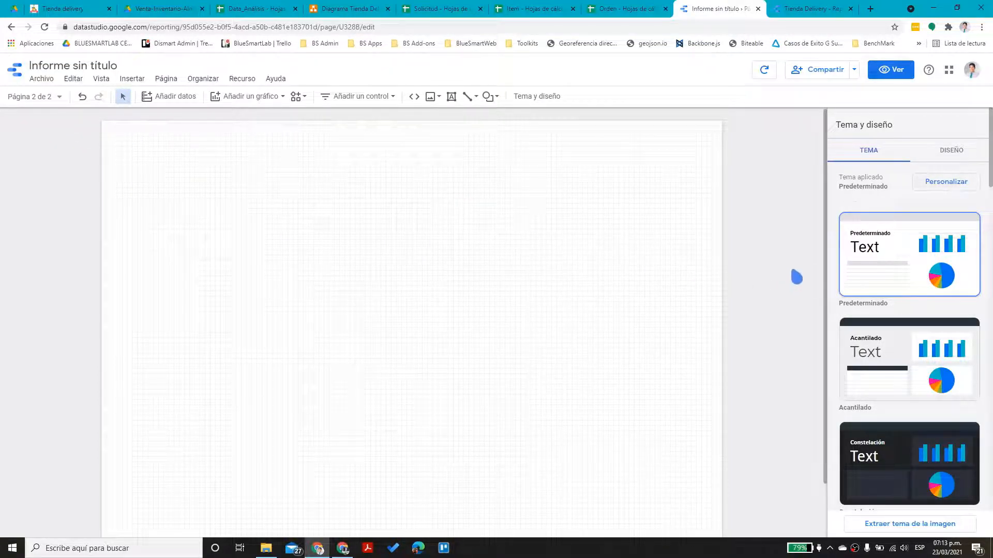
pyautogui.click(55, 98)
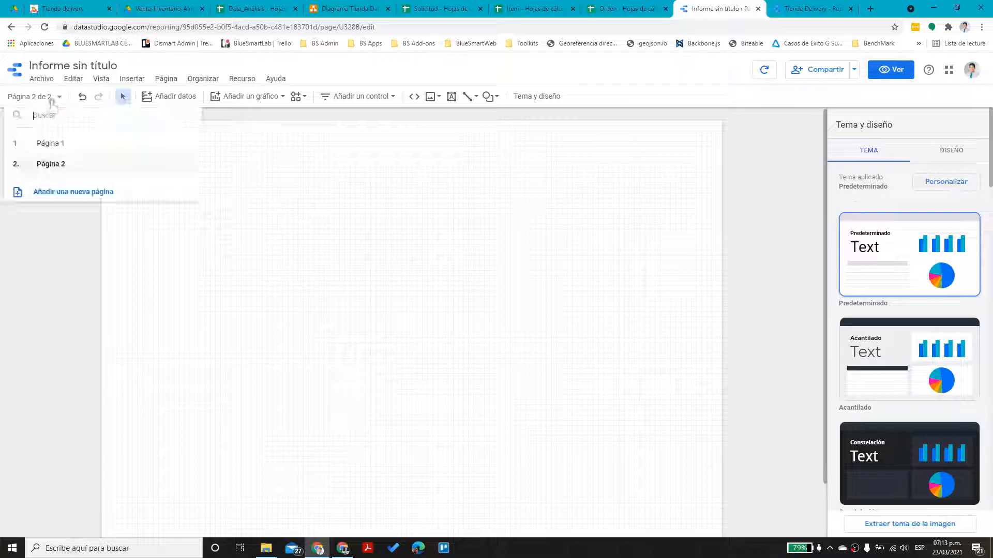
pyautogui.click(52, 143)
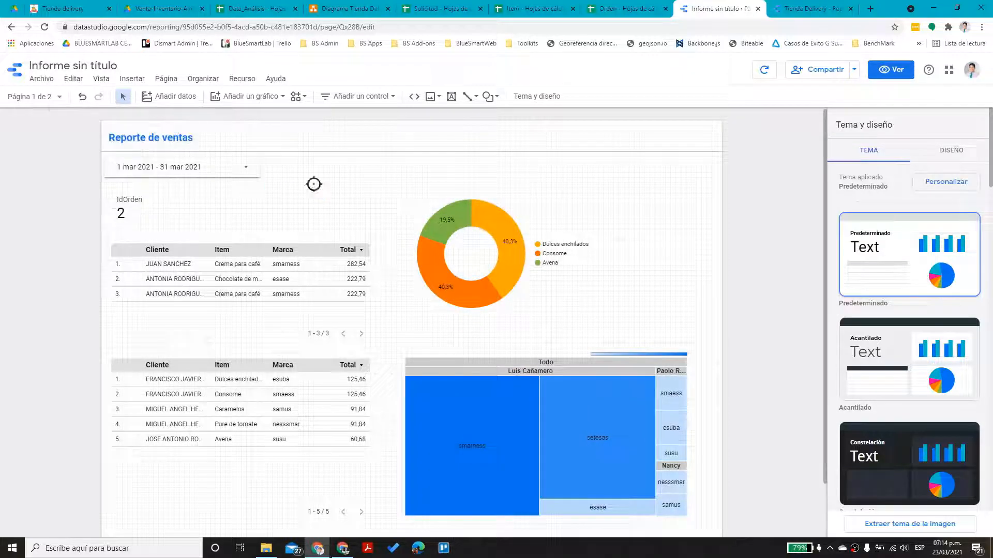
pyautogui.click(157, 136)
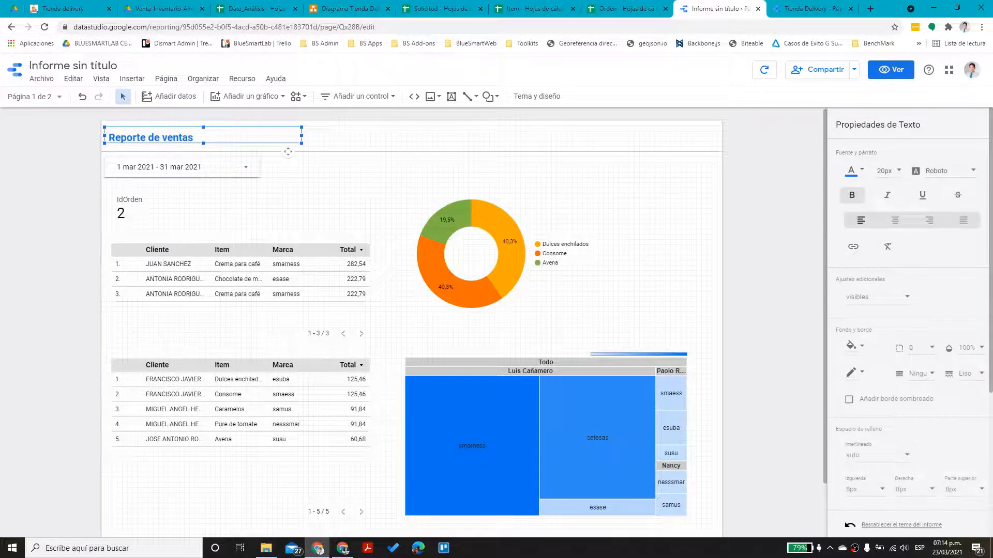
# Paste the title and divider line onto page 2 and place them at the top
pyautogui.click(23, 98)
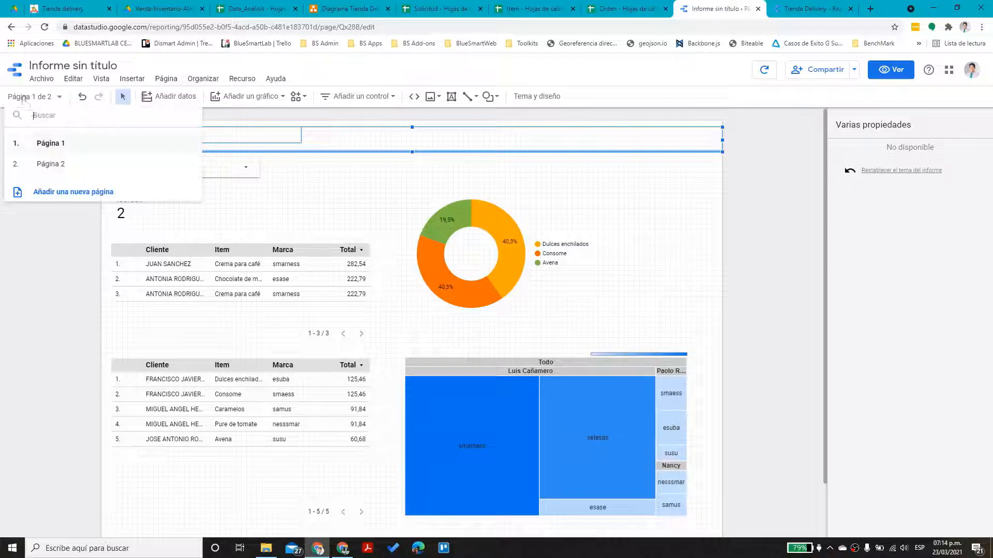
pyautogui.click(56, 163)
pyautogui.click(257, 166)
pyautogui.hotkey('ctrl', 'v')
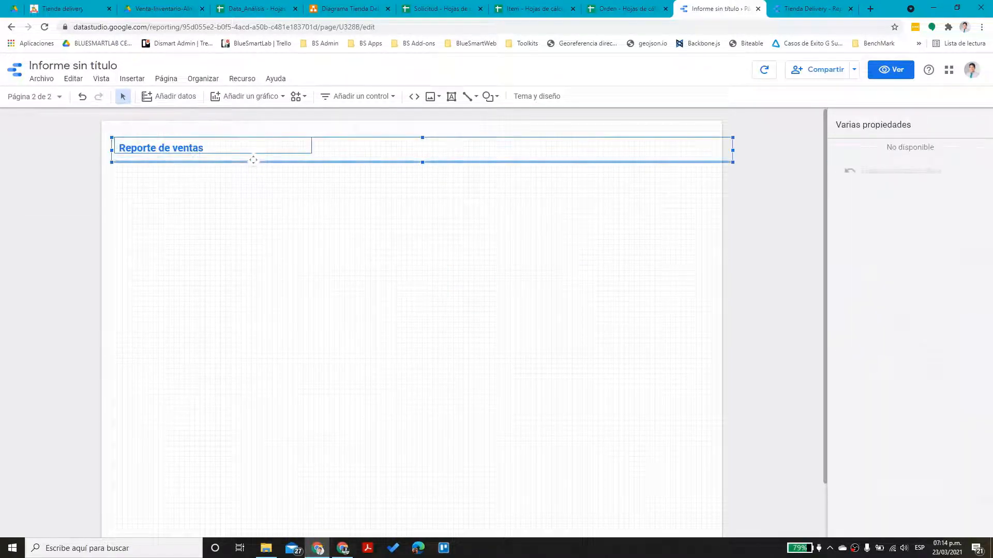
pyautogui.moveTo(185, 155); pyautogui.dragTo(194, 155)
pyautogui.click(232, 188)
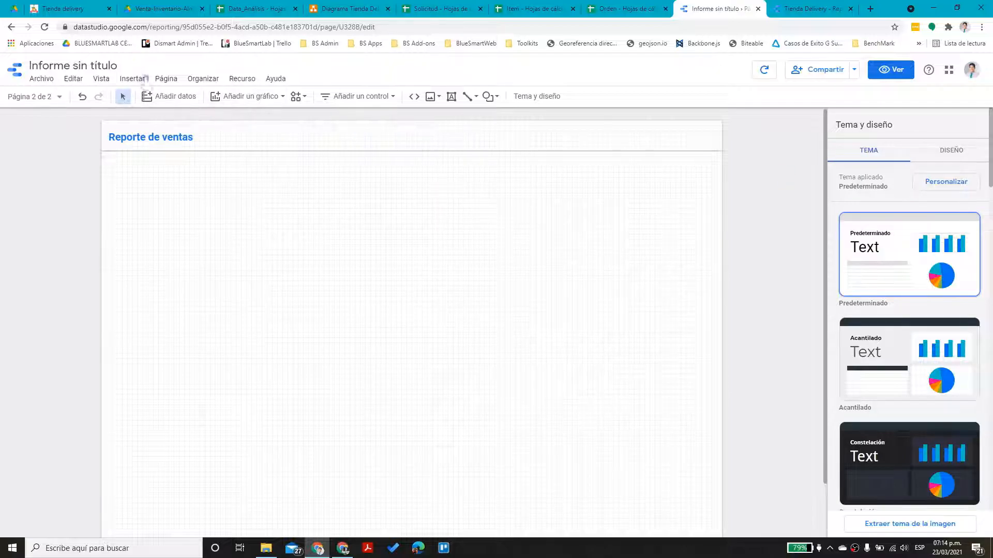
# Set page 2's data source to Orden - Orden
pyautogui.click(166, 79)
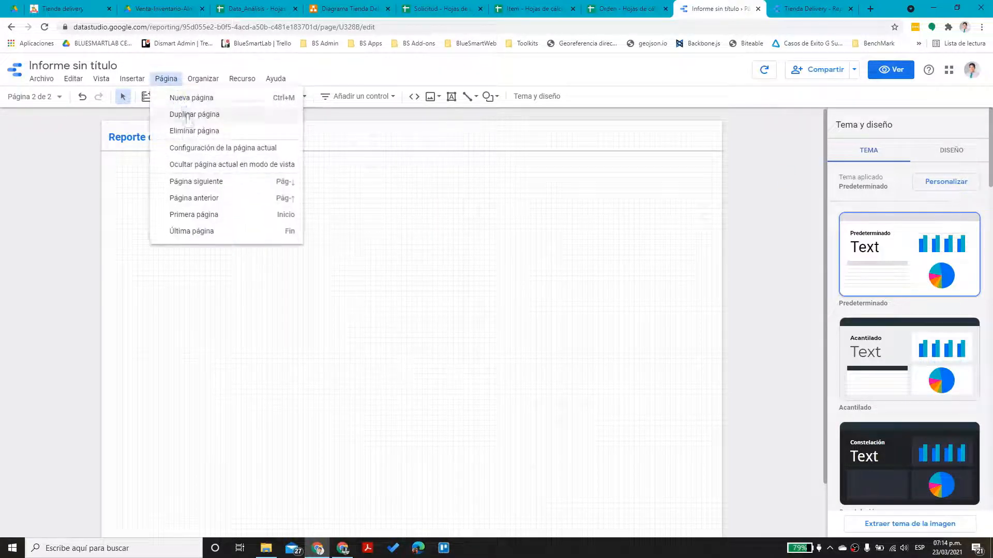
pyautogui.click(200, 149)
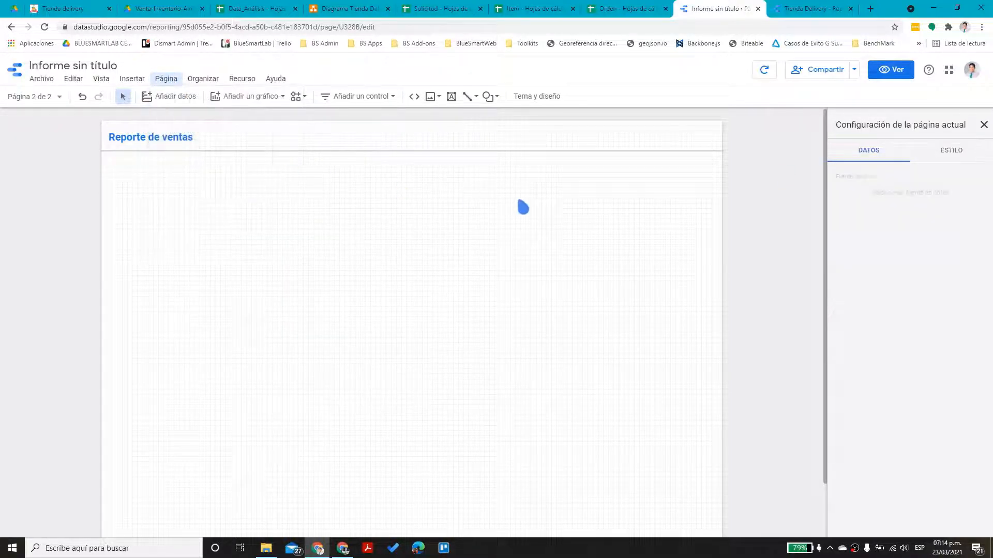
pyautogui.click(941, 195)
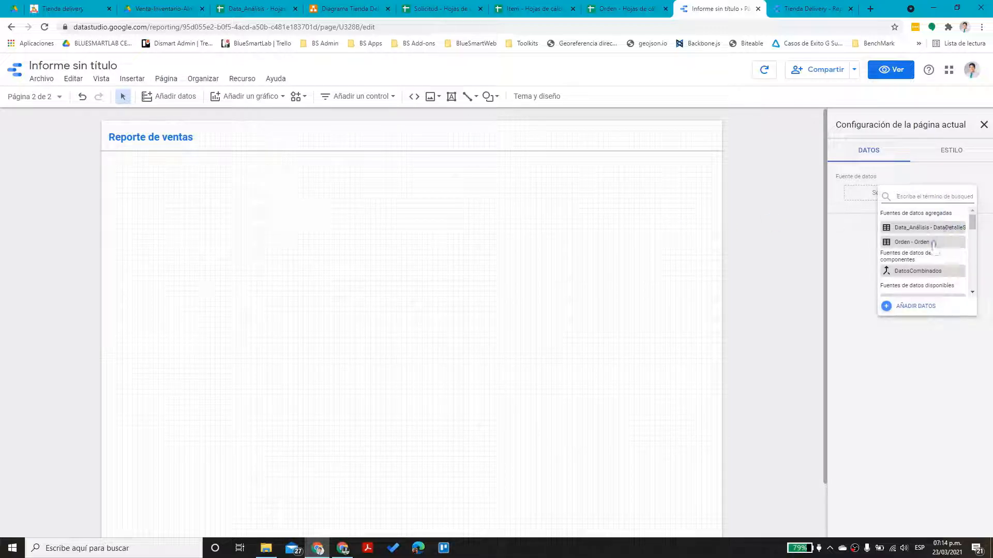
pyautogui.click(912, 242)
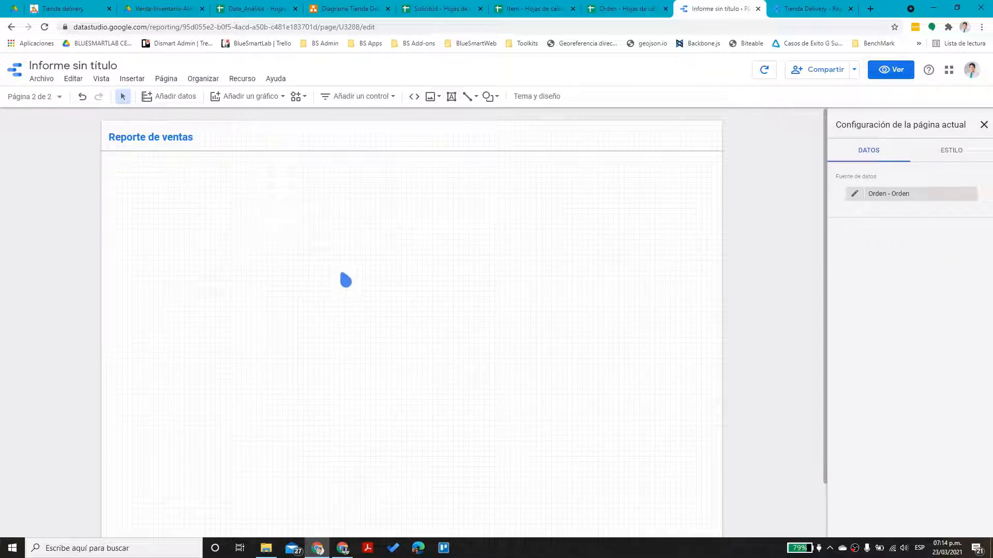
pyautogui.click(416, 266)
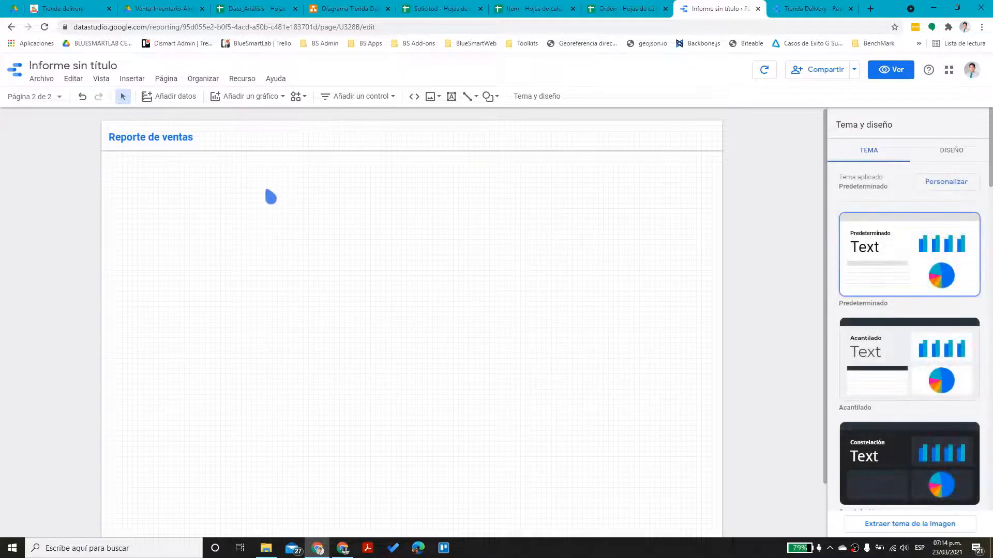
# Insert a column chart below the title using AñoMes as date range and dimension
pyautogui.click(255, 96)
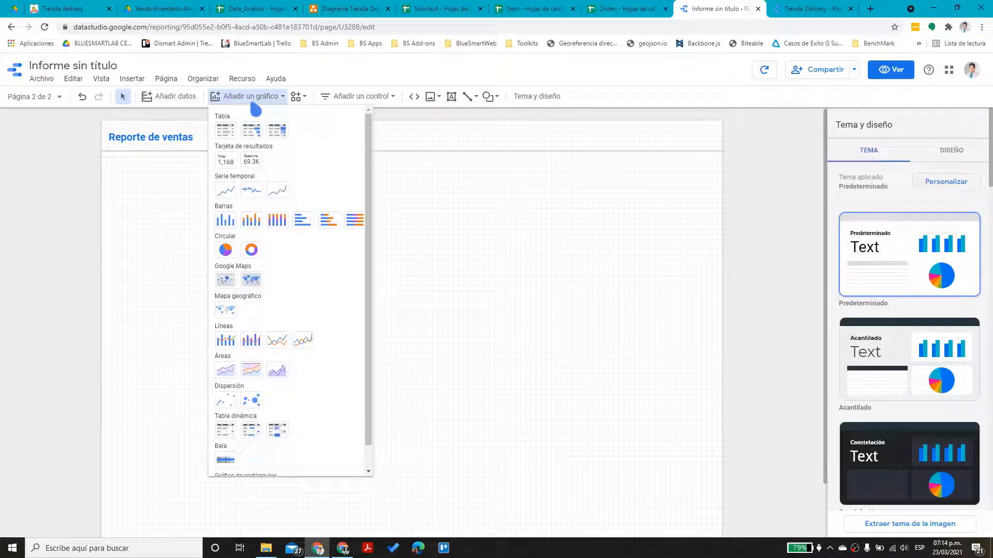
pyautogui.click(226, 221)
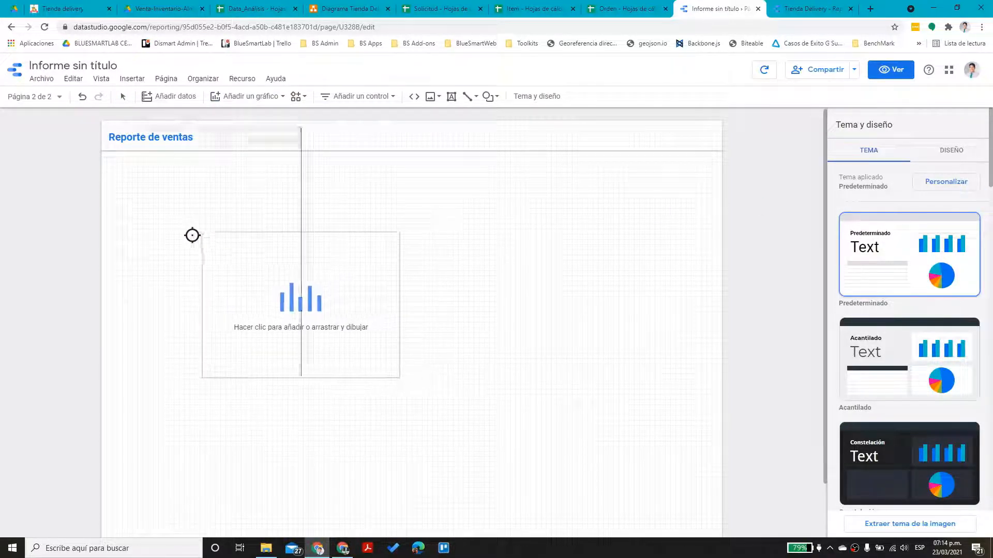
pyautogui.click(123, 191)
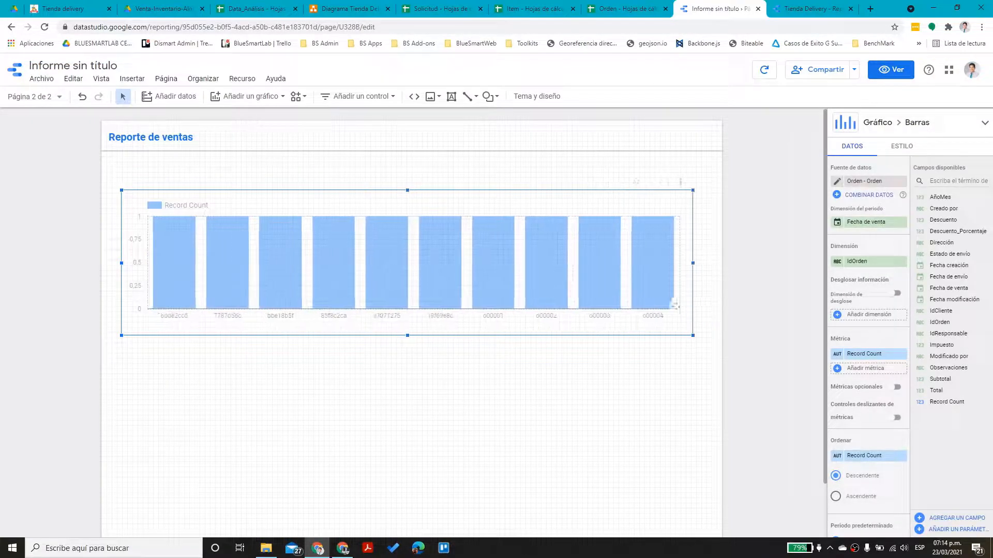
pyautogui.moveTo(959, 196); pyautogui.dragTo(882, 226)
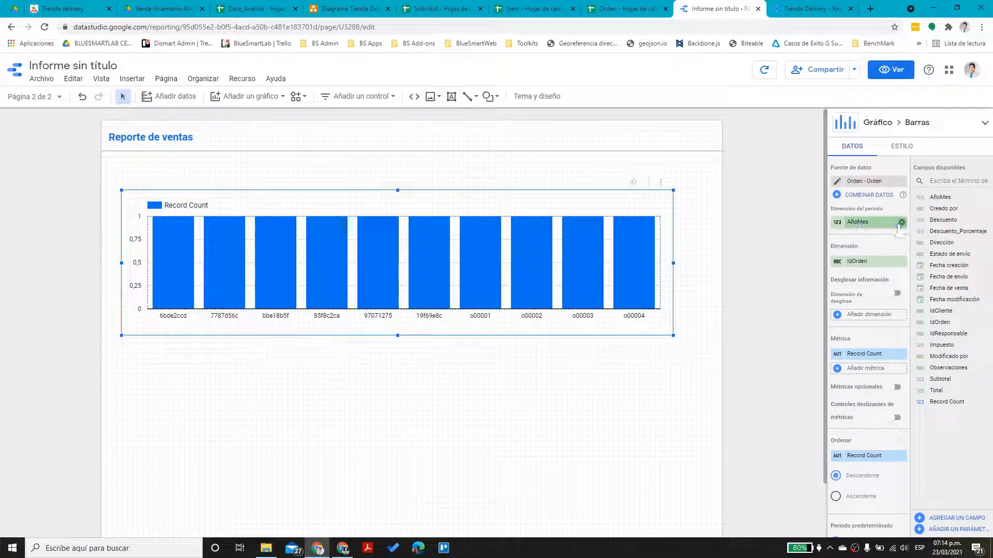
pyautogui.moveTo(942, 198); pyautogui.dragTo(875, 264)
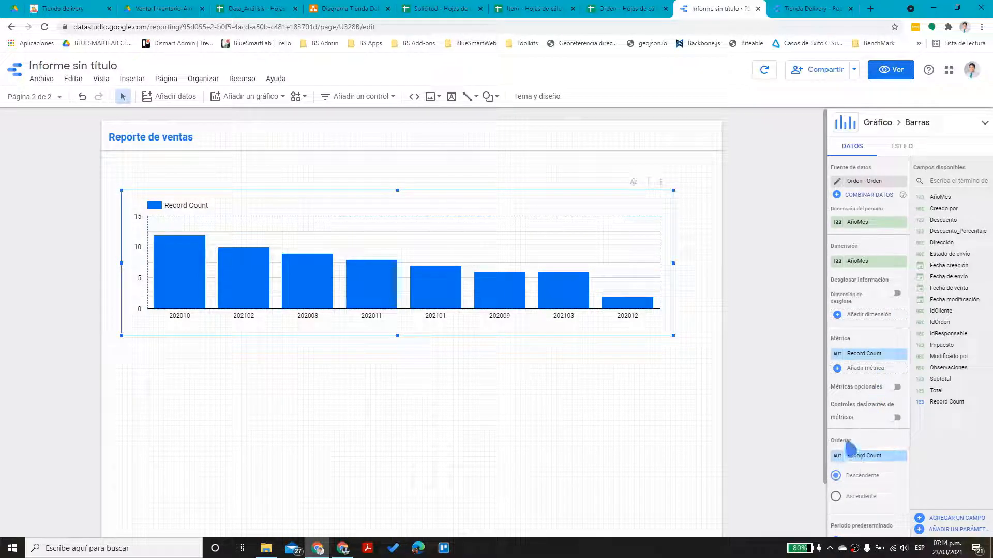
# Sort the chart by AñoMes ascending and chart Total instead of Record Count
pyautogui.click(869, 455)
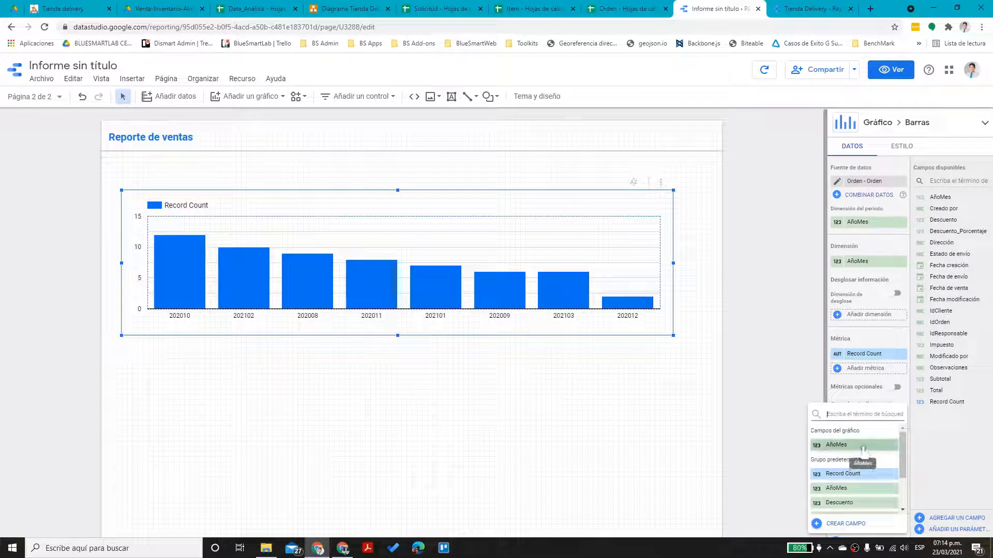
pyautogui.click(863, 446)
pyautogui.click(860, 497)
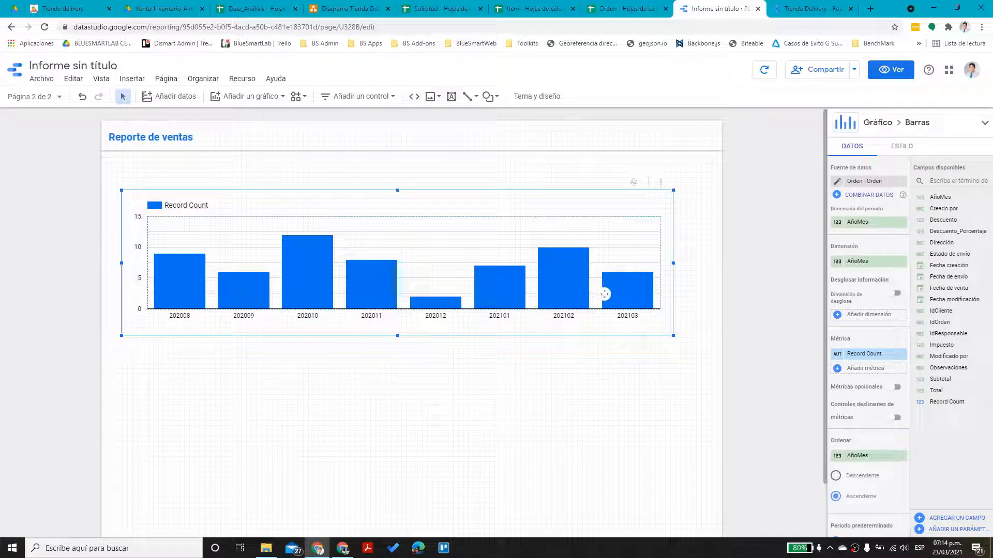
pyautogui.click(867, 357)
pyautogui.scroll(-3, 867, 444)
pyautogui.scroll(-1, 867, 449)
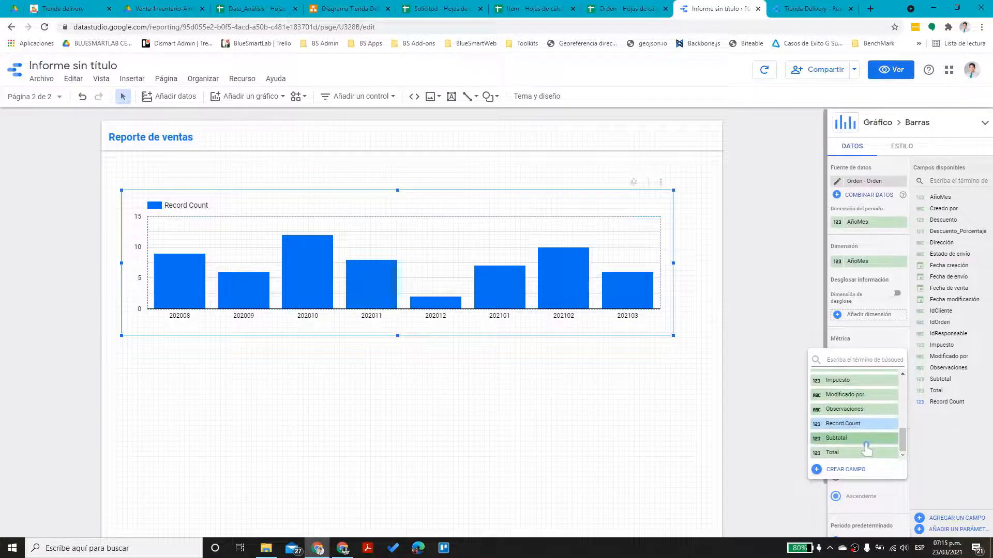
pyautogui.click(862, 454)
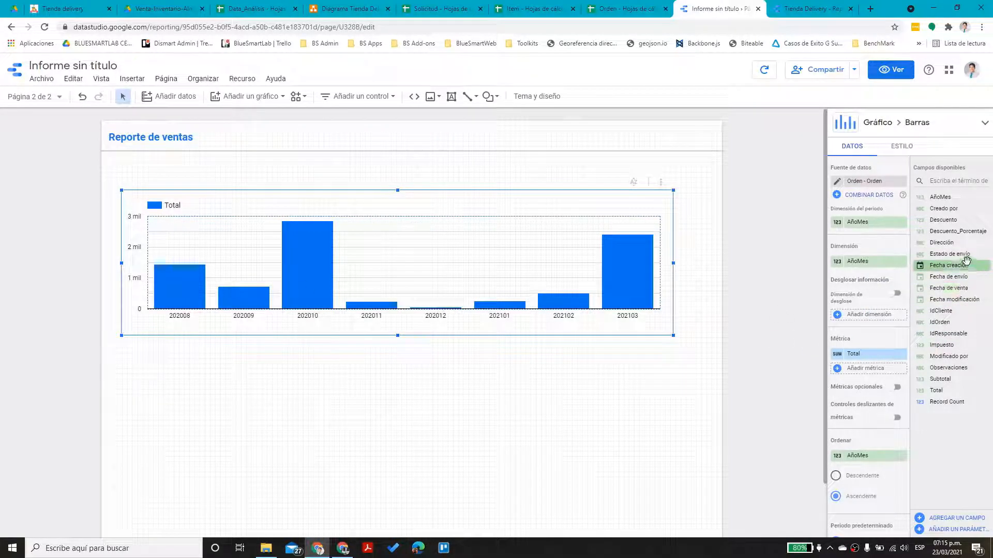
# Break the AñoMes chart down by Estado de envío and switch it to stacked columns
pyautogui.moveTo(950, 254); pyautogui.dragTo(875, 267)
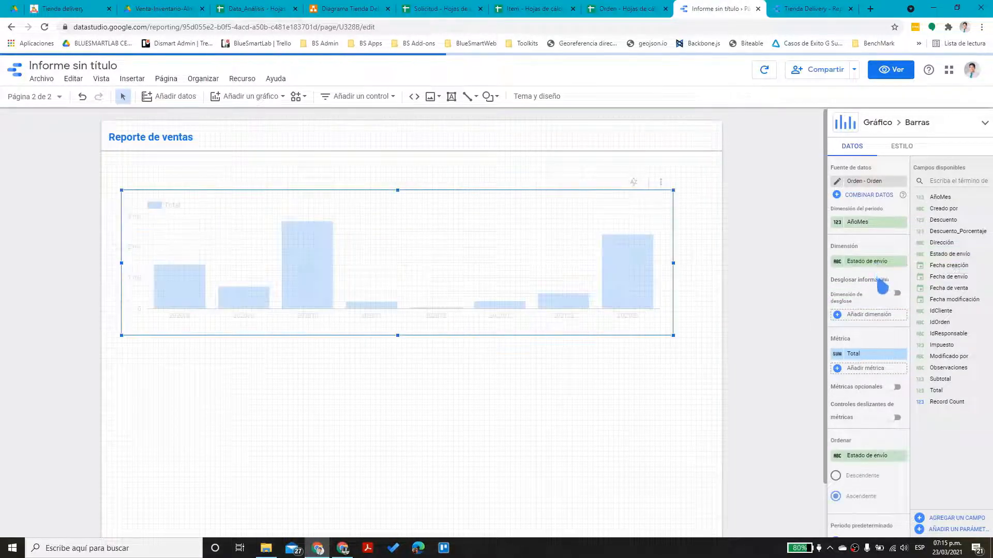
pyautogui.moveTo(880, 262); pyautogui.dragTo(870, 320)
pyautogui.moveTo(939, 197); pyautogui.dragTo(874, 263)
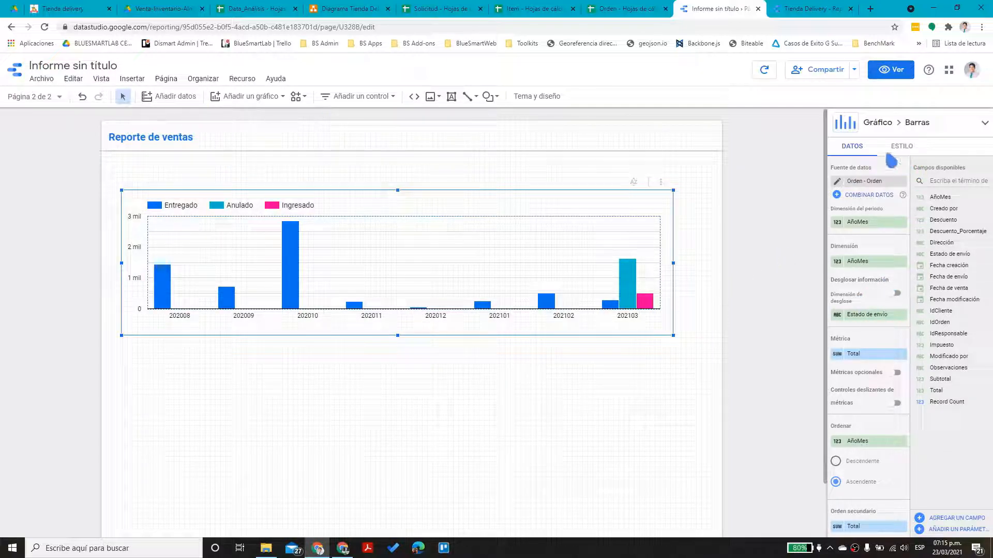
pyautogui.click(848, 127)
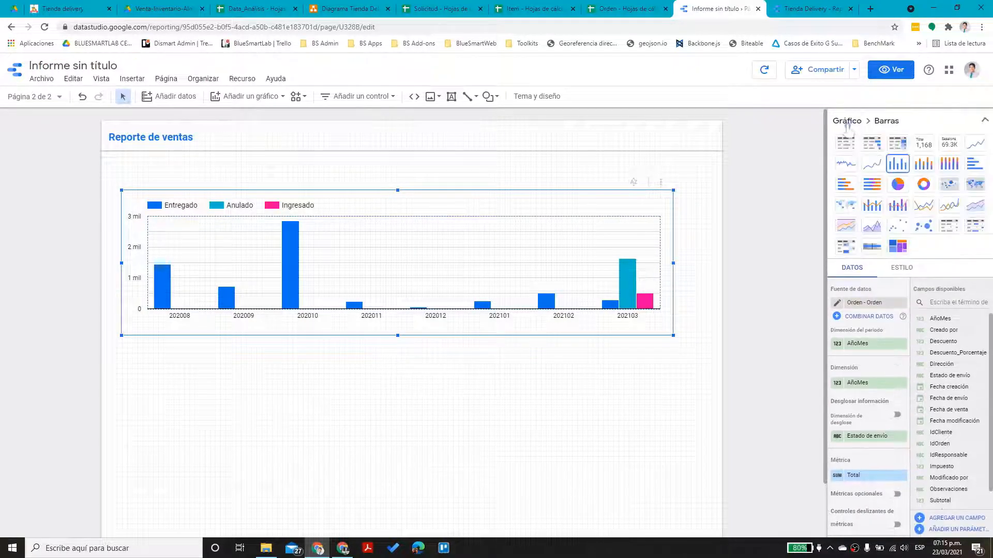
pyautogui.click(924, 165)
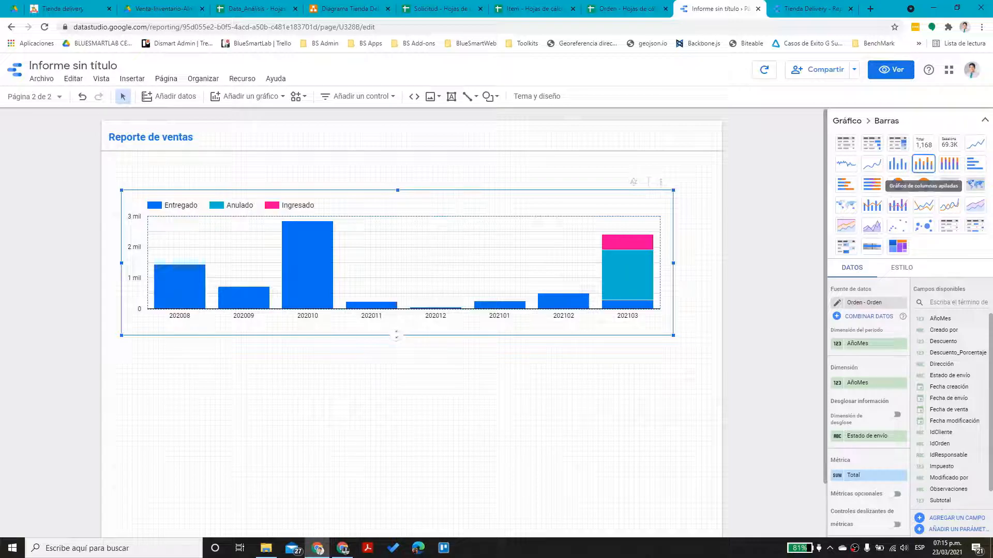
# Make the stacked column chart slightly shorter and review its settings
pyautogui.click(438, 415)
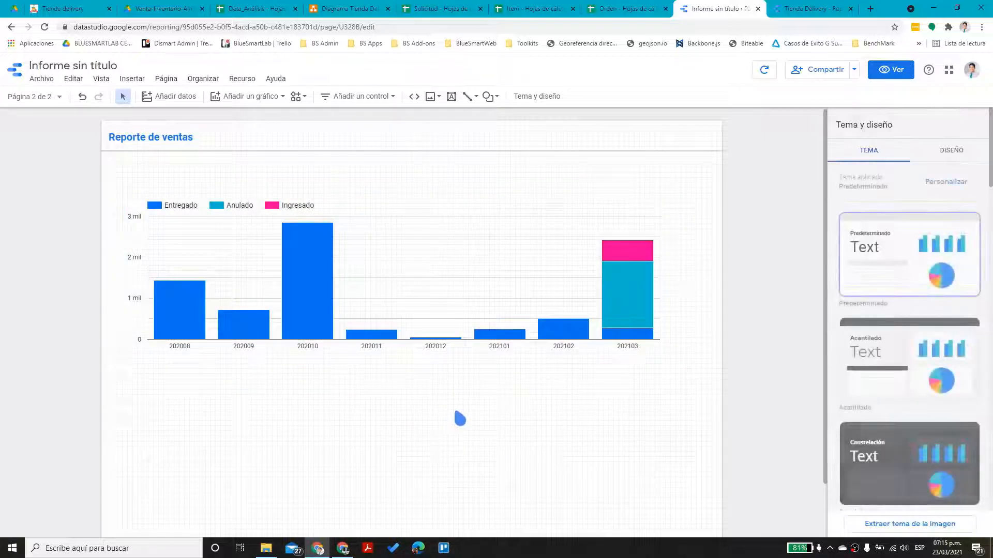
pyautogui.click(427, 347)
pyautogui.moveTo(397, 367); pyautogui.dragTo(397, 346)
pyautogui.click(401, 367)
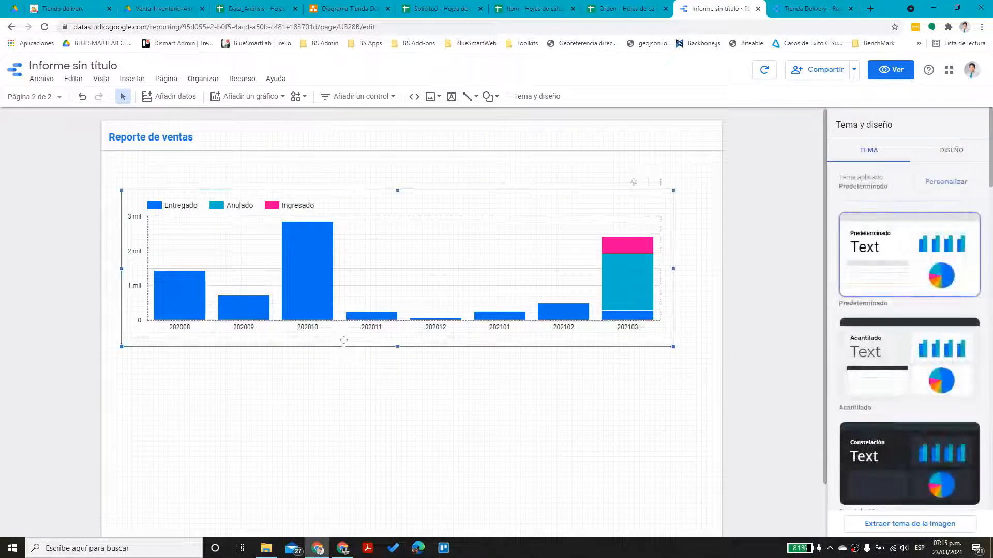
pyautogui.click(344, 341)
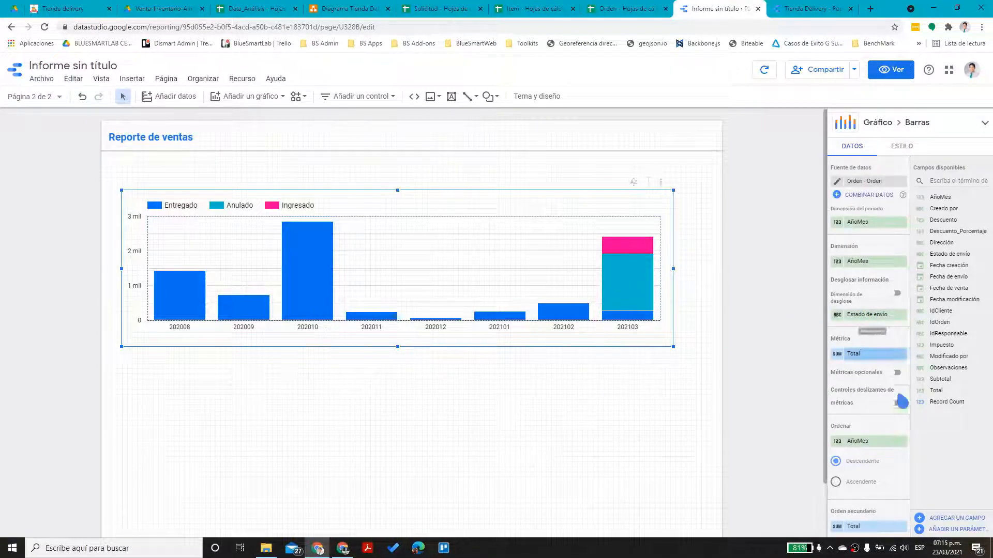
pyautogui.scroll(-6, 881, 475)
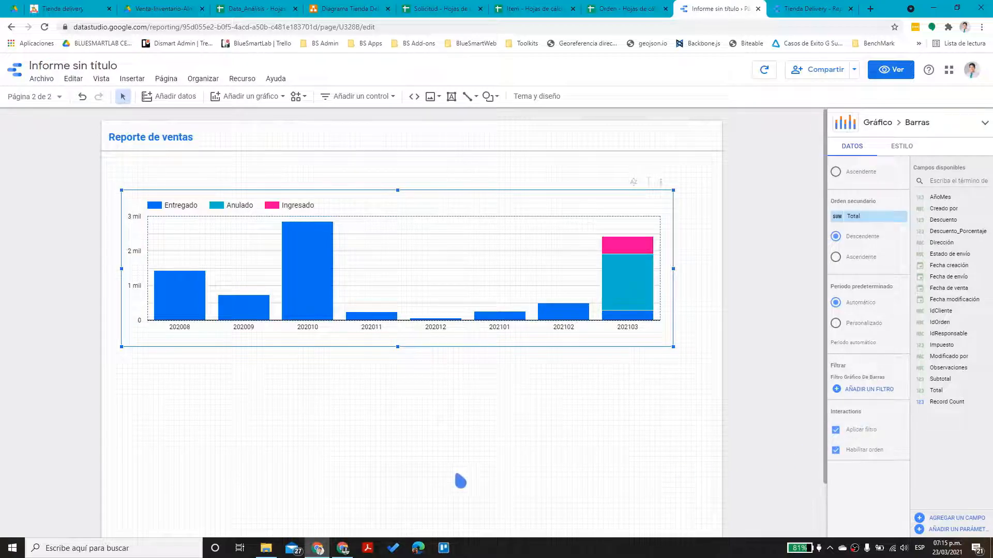
pyautogui.click(355, 421)
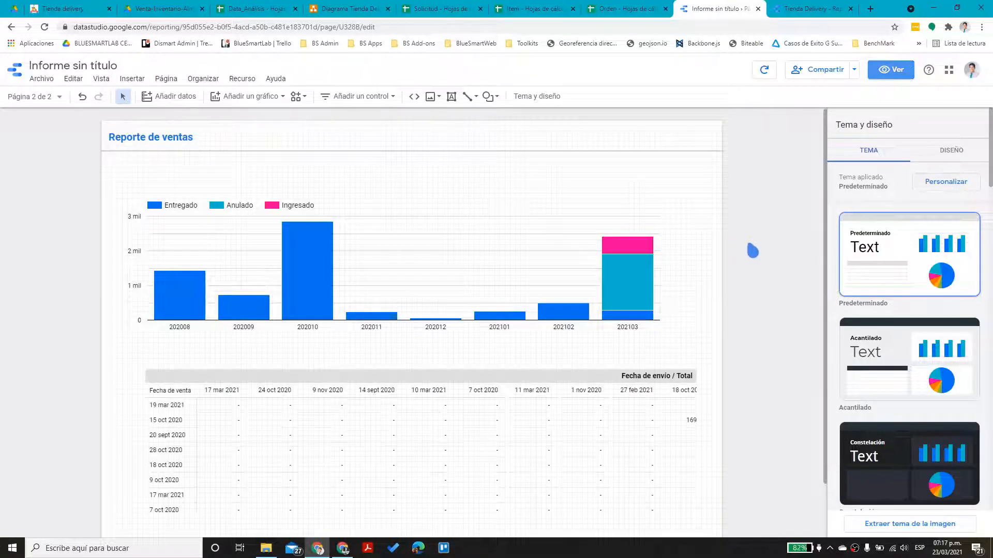
# Open the Orden - Orden field editor from the report's managed data sources
pyautogui.click(238, 79)
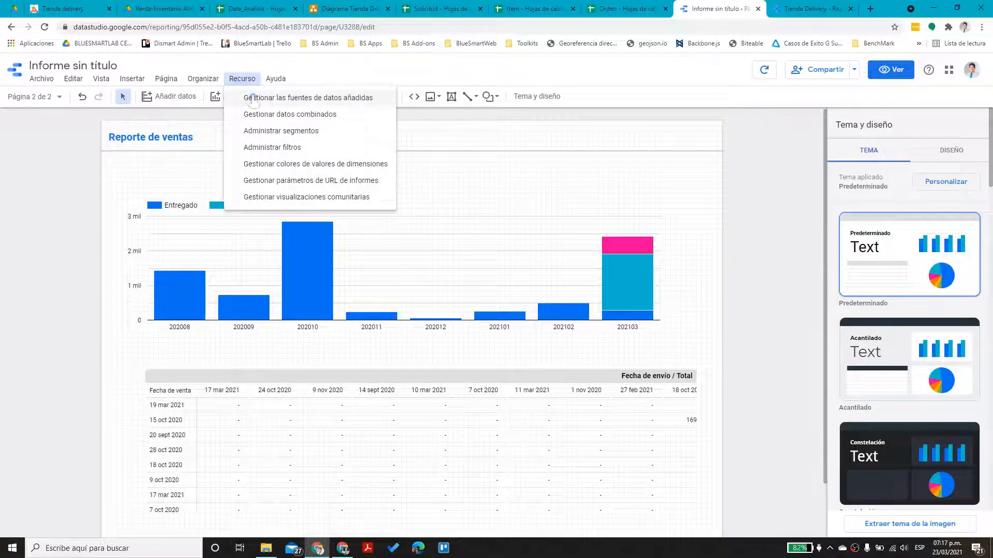
pyautogui.click(253, 95)
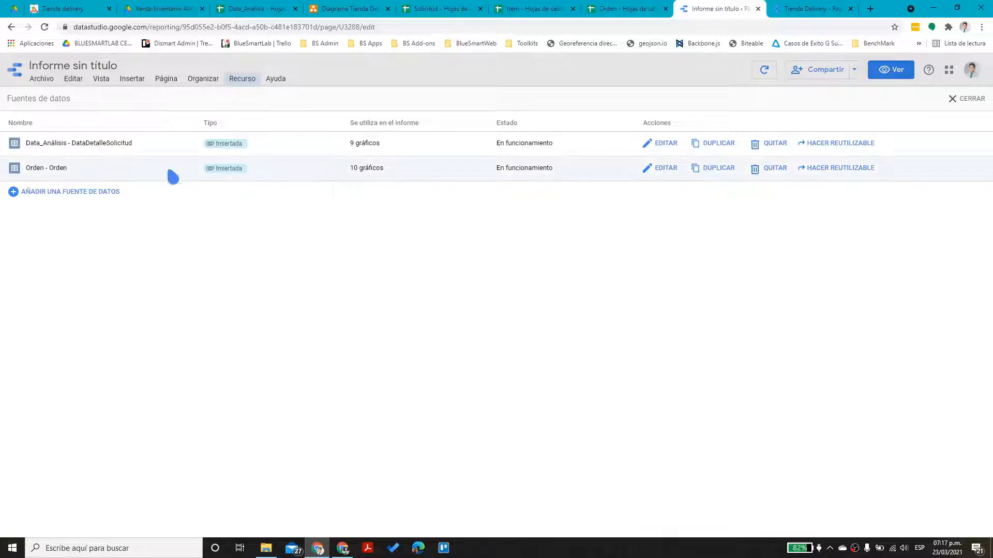
pyautogui.click(658, 170)
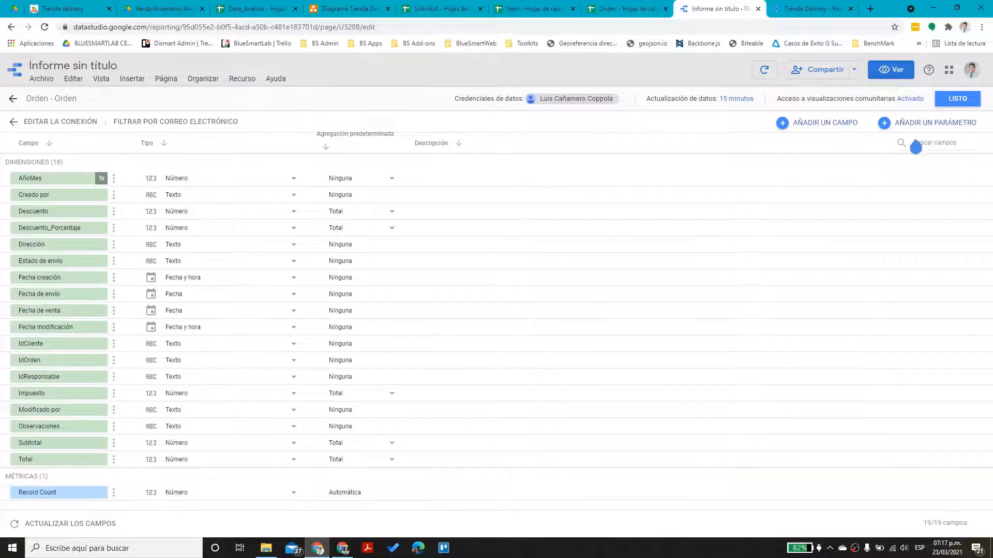
# Start a new calculated field with a DATE_DIFF formula over Fecha de venta and Fecha de envío
pyautogui.click(831, 127)
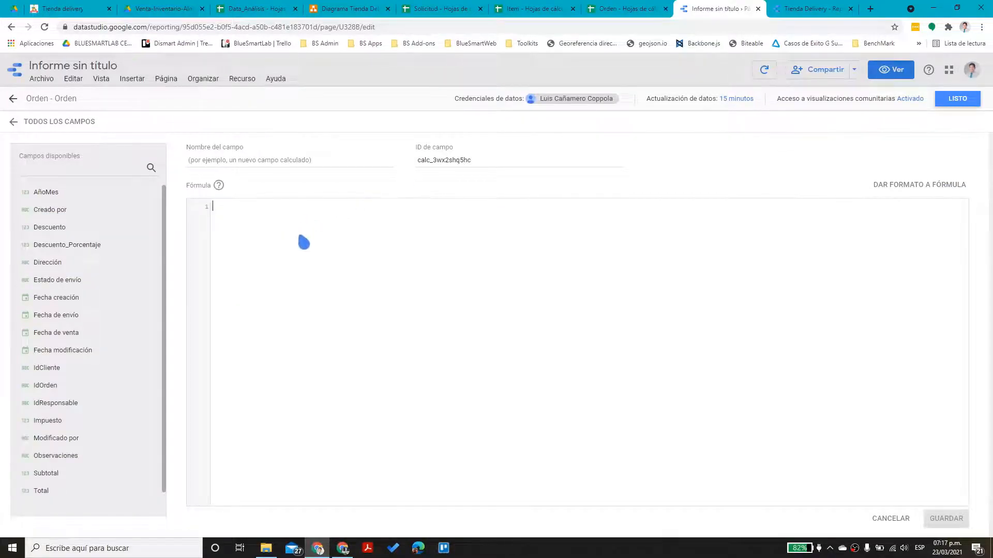
pyautogui.click(325, 258)
pyautogui.write('date')
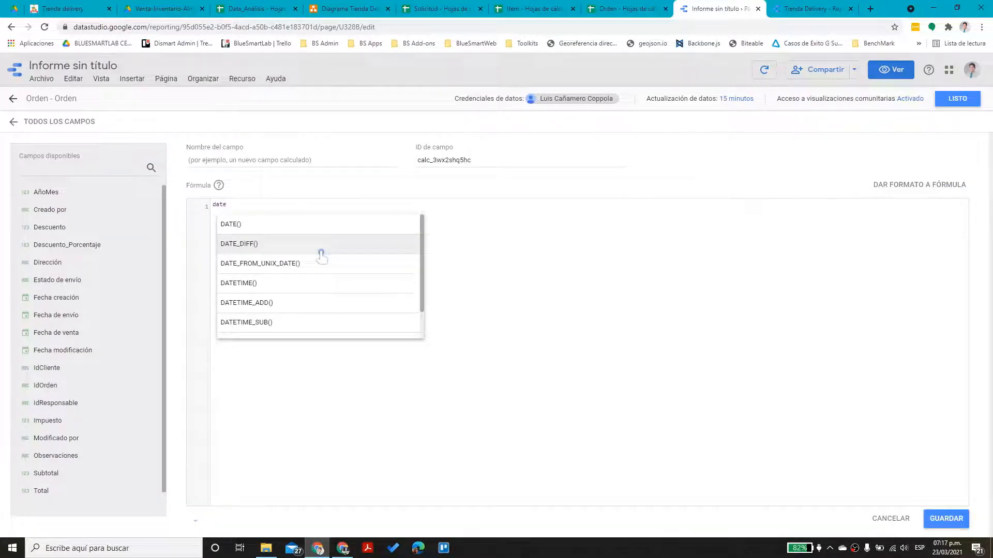
pyautogui.click(321, 244)
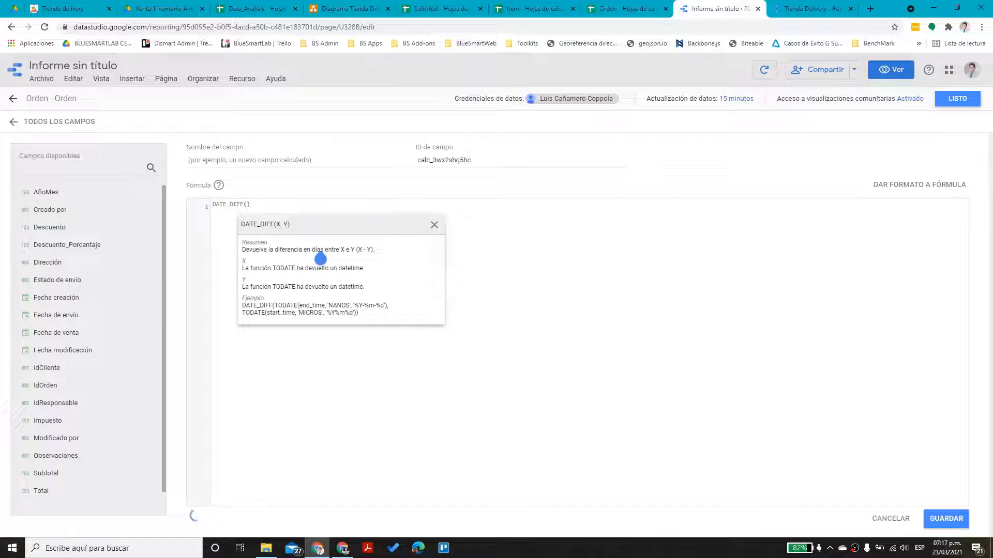
pyautogui.write('fech')
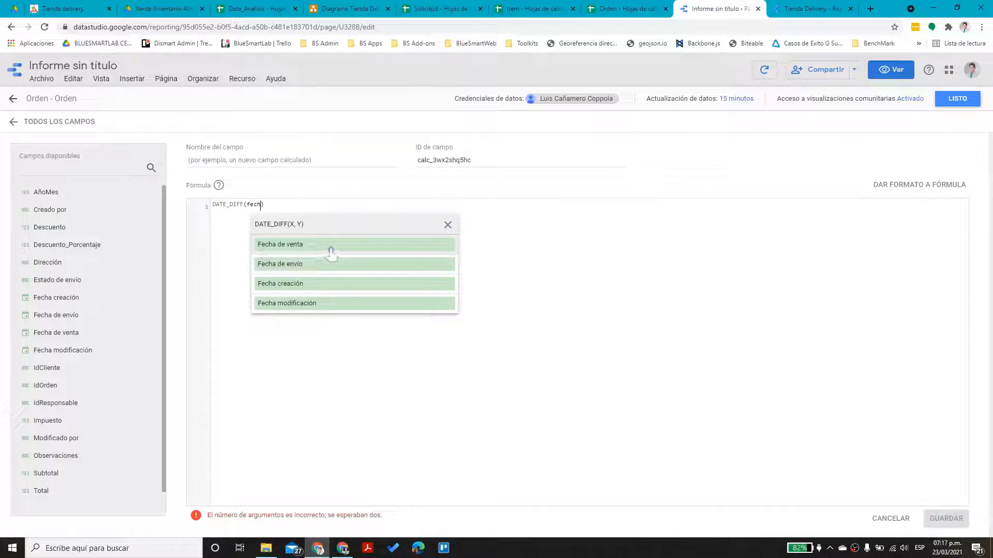
pyautogui.click(331, 253)
pyautogui.write(',fe')
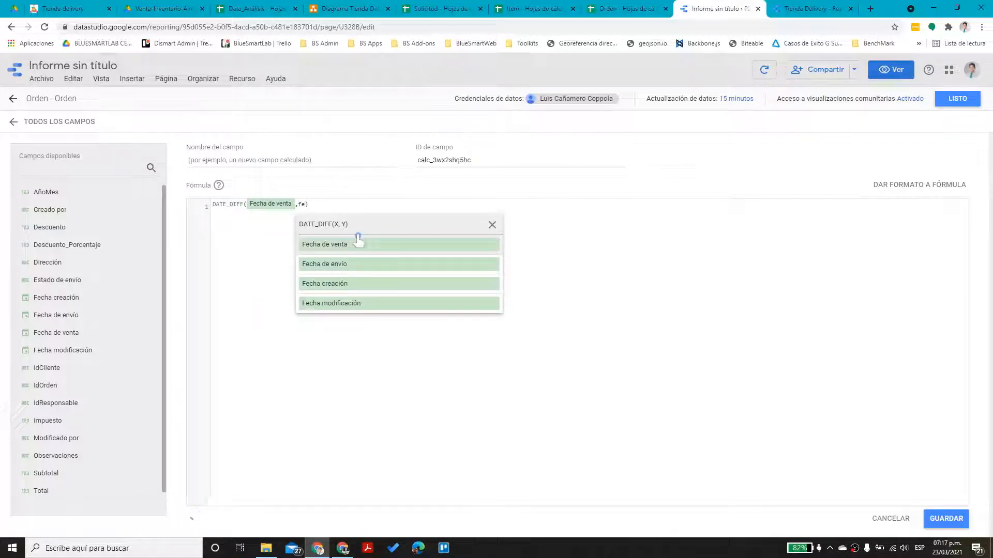
pyautogui.click(372, 262)
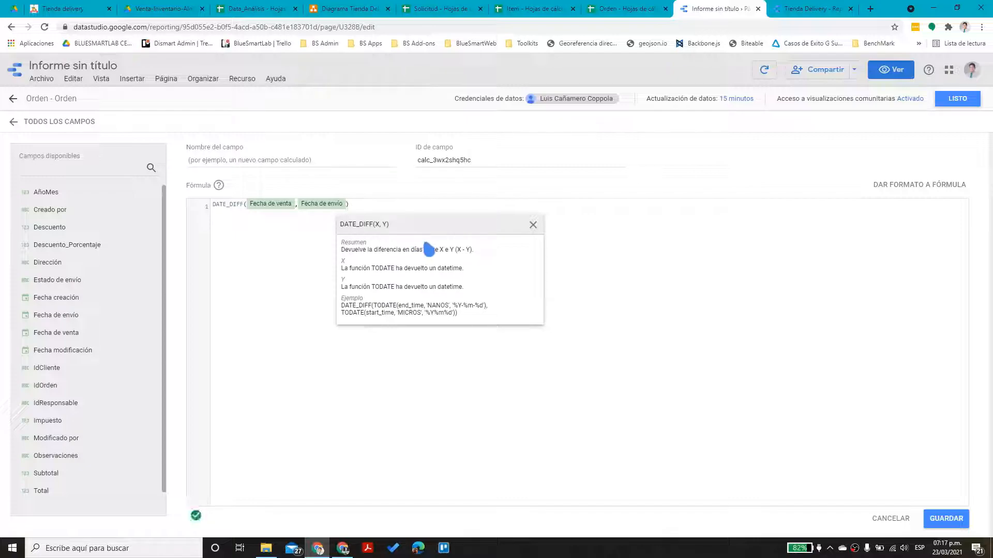
# Reorder the formula to DATE_DIFF(Fecha de envío, Fecha de venta)
pyautogui.click(266, 206)
pyautogui.click(279, 207)
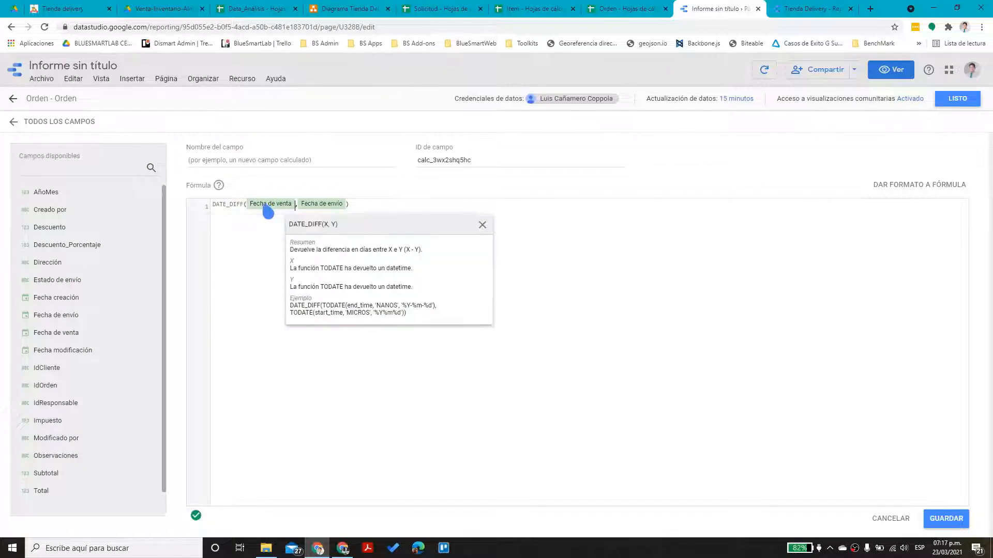
pyautogui.press('BackSpace')
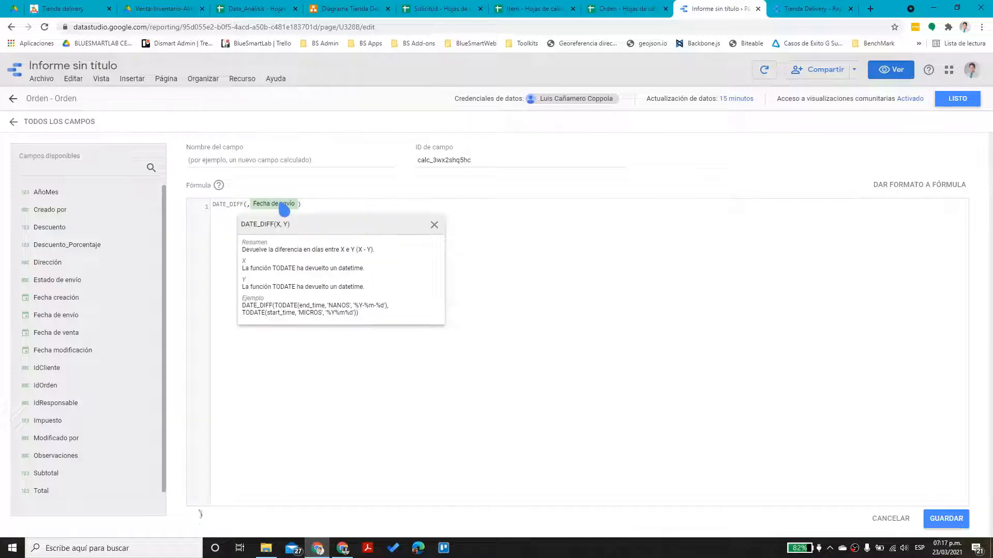
pyautogui.write('fecn')
pyautogui.click(301, 266)
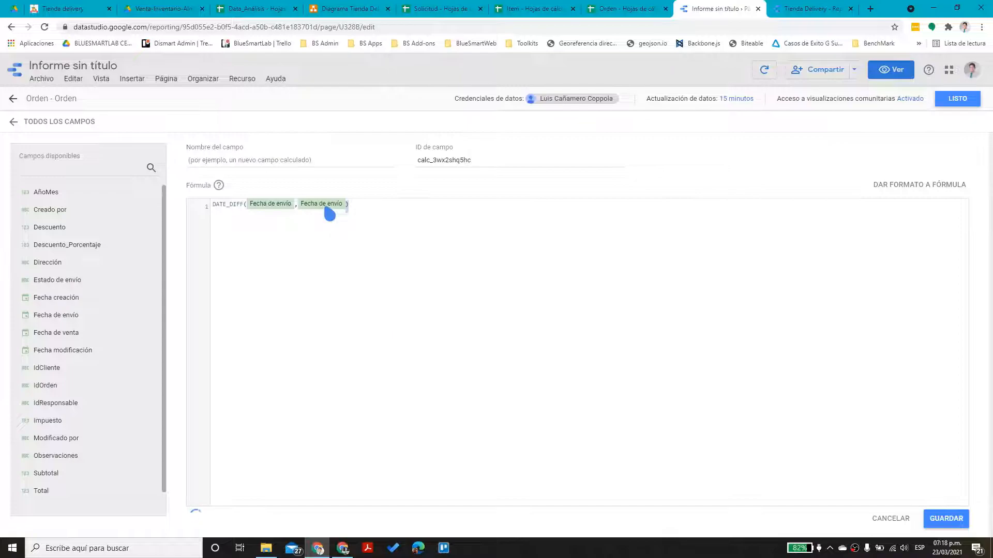
pyautogui.press('BackSpace')
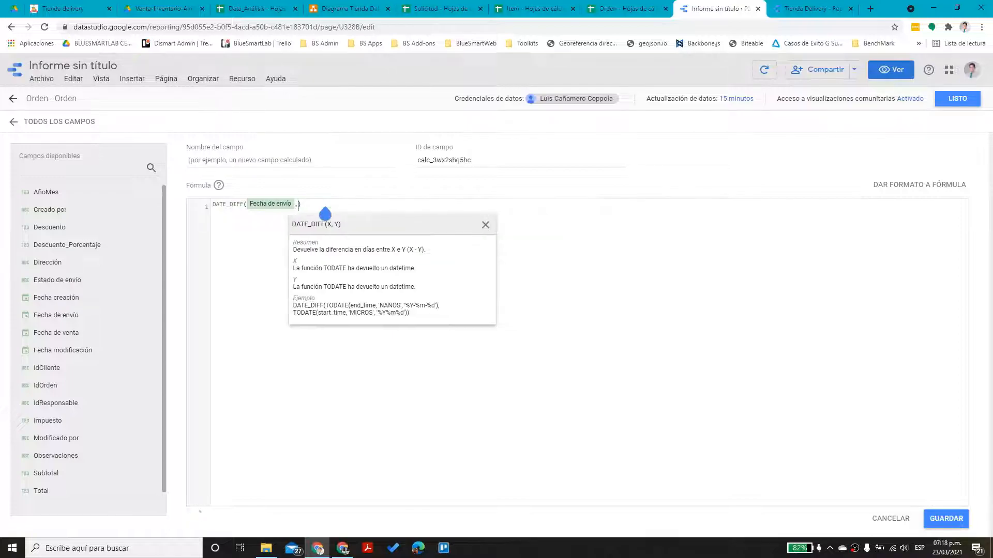
pyautogui.write('fech')
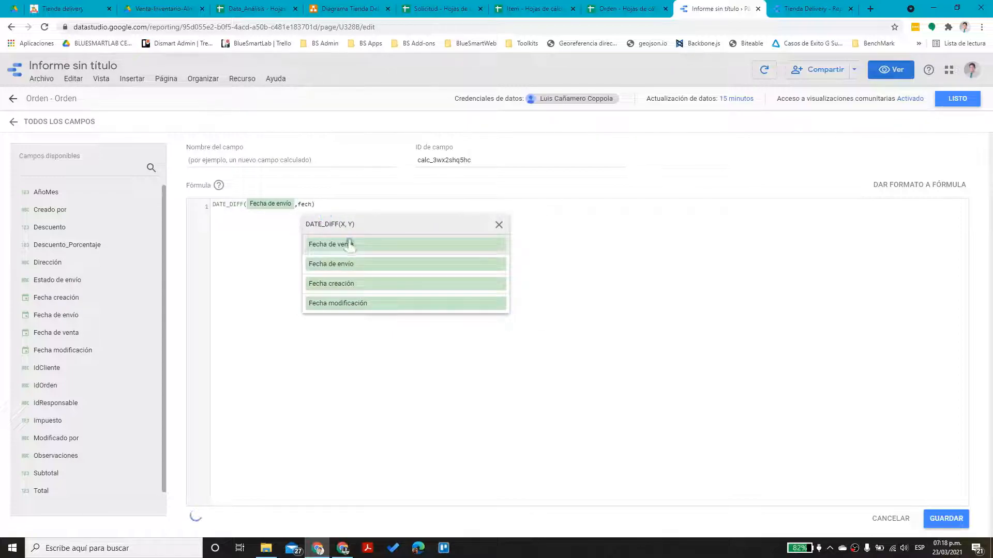
pyautogui.click(352, 257)
# Name the field Días, save it, and close the data source editor
pyautogui.click(630, 217)
pyautogui.click(298, 170)
pyautogui.write('Di')
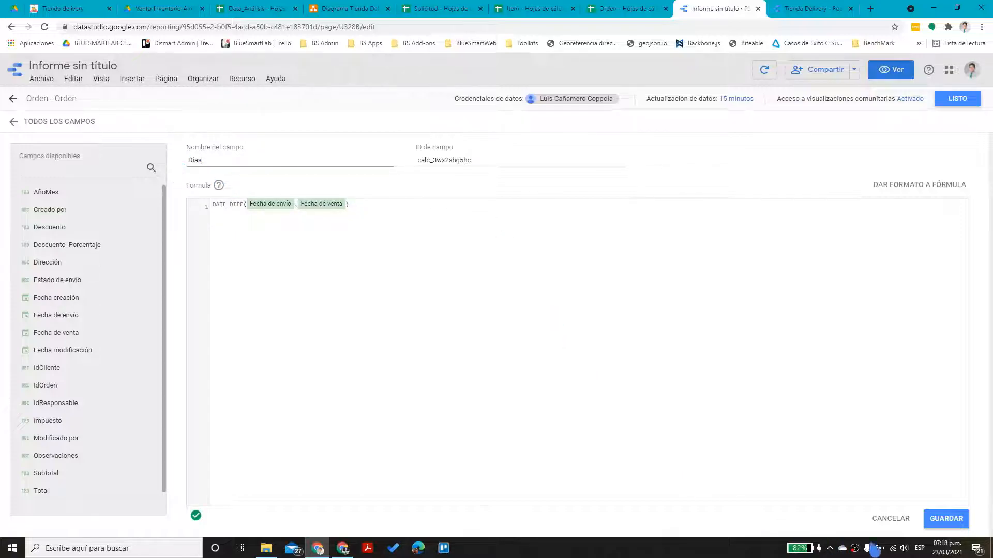
pyautogui.click(947, 518)
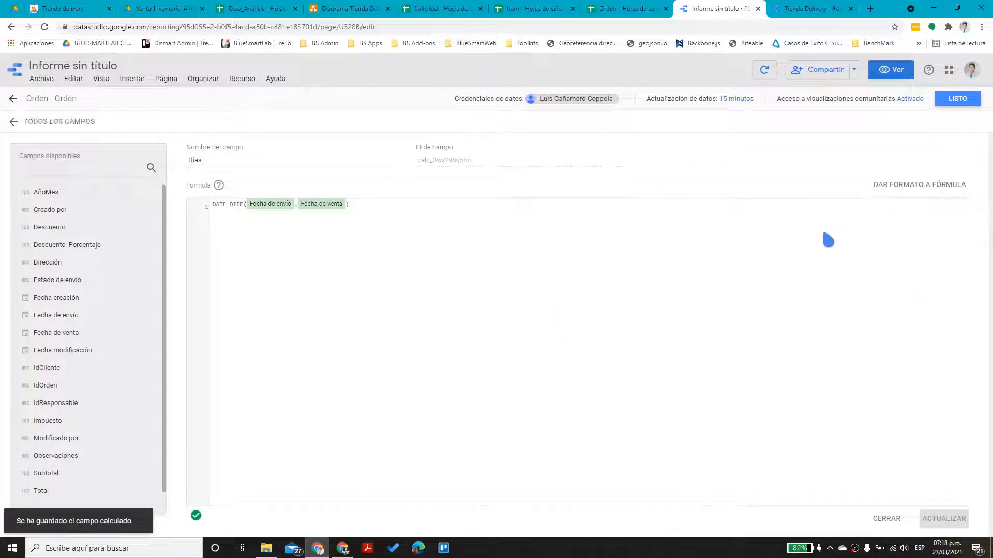
pyautogui.click(957, 99)
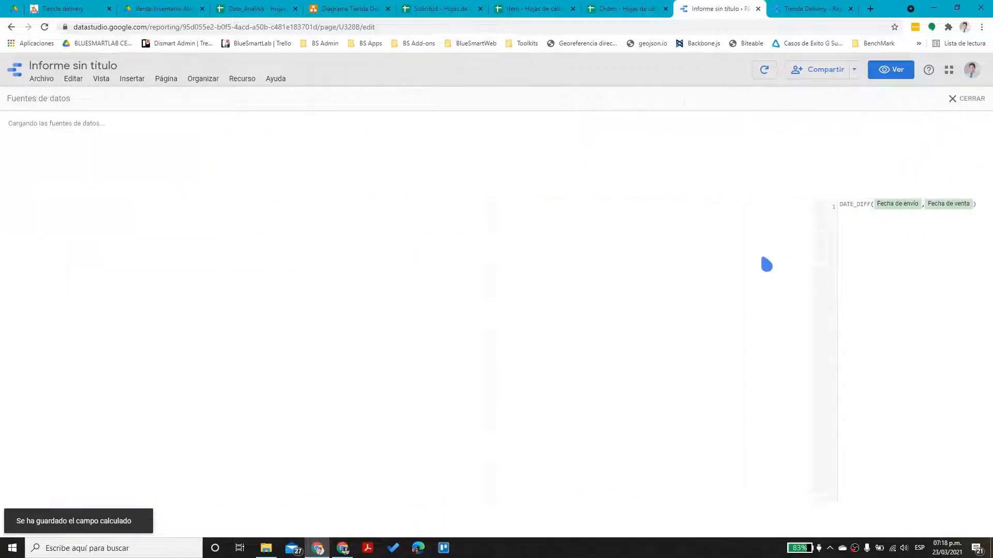
pyautogui.click(961, 98)
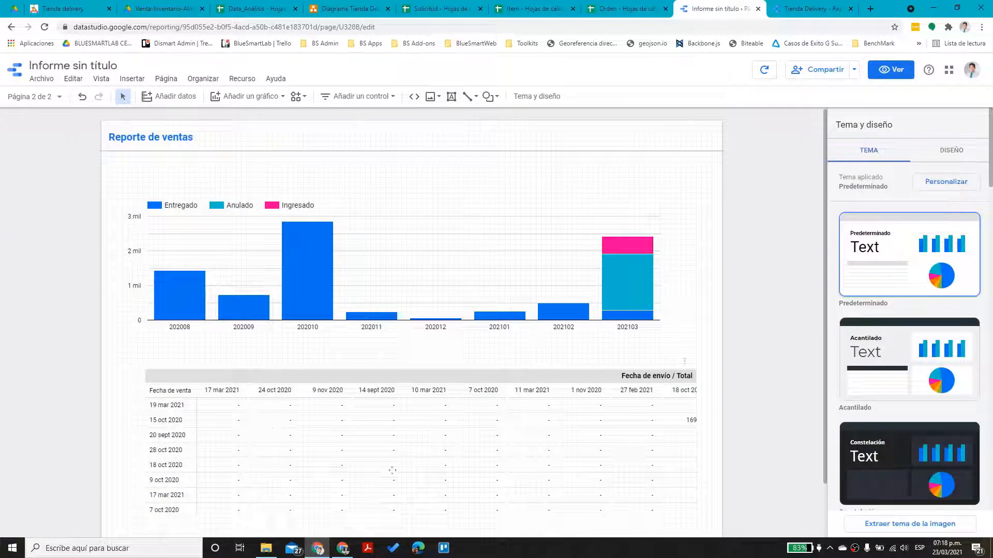
# Delete the pivot table and draw a bar chart below the stacked chart
pyautogui.click(429, 394)
pyautogui.press('Delete')
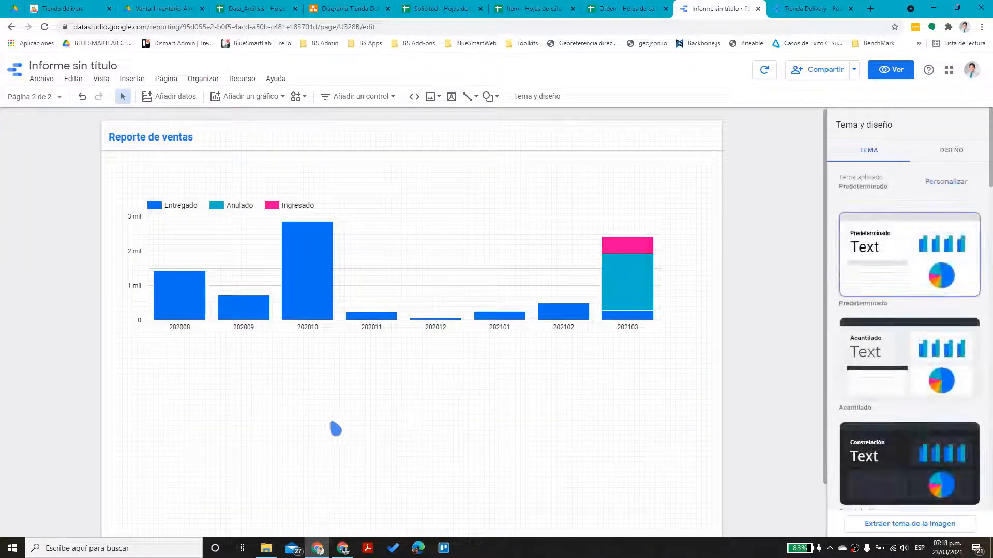
pyautogui.click(248, 97)
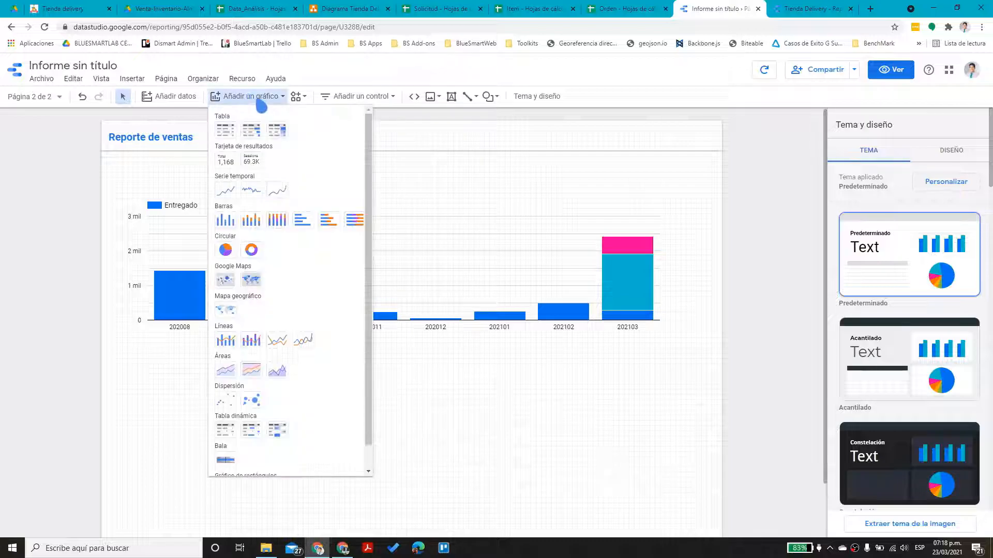
pyautogui.scroll(-1, 290, 327)
pyautogui.scroll(1, 303, 259)
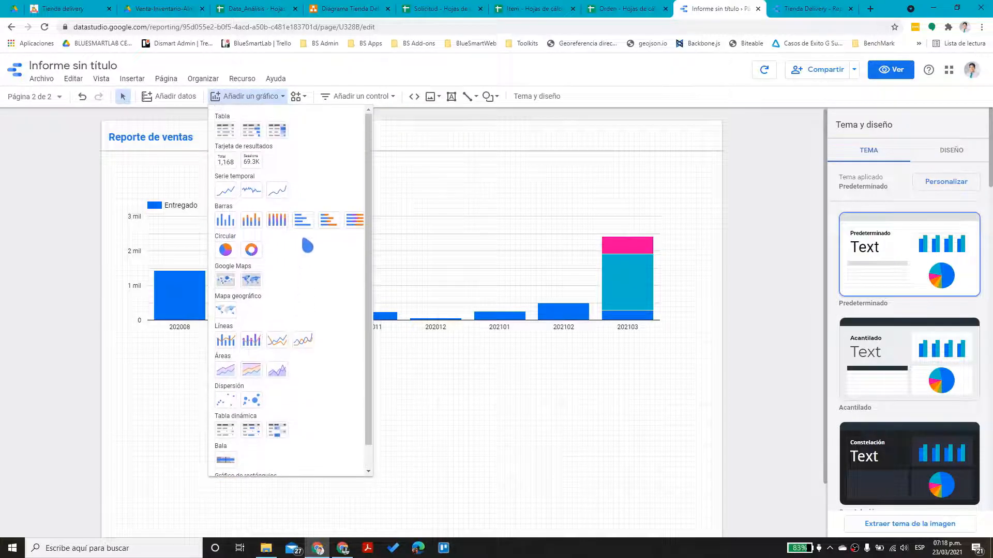
pyautogui.click(305, 219)
pyautogui.moveTo(143, 379); pyautogui.dragTo(339, 523)
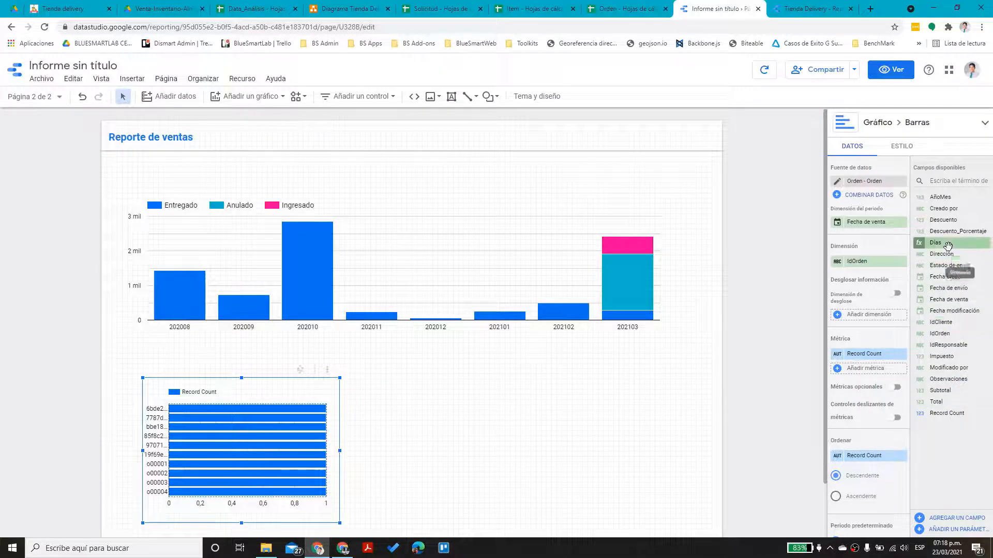
# Set Días as the bar chart's dimension, widen it, and preview the report
pyautogui.moveTo(949, 243); pyautogui.dragTo(869, 264)
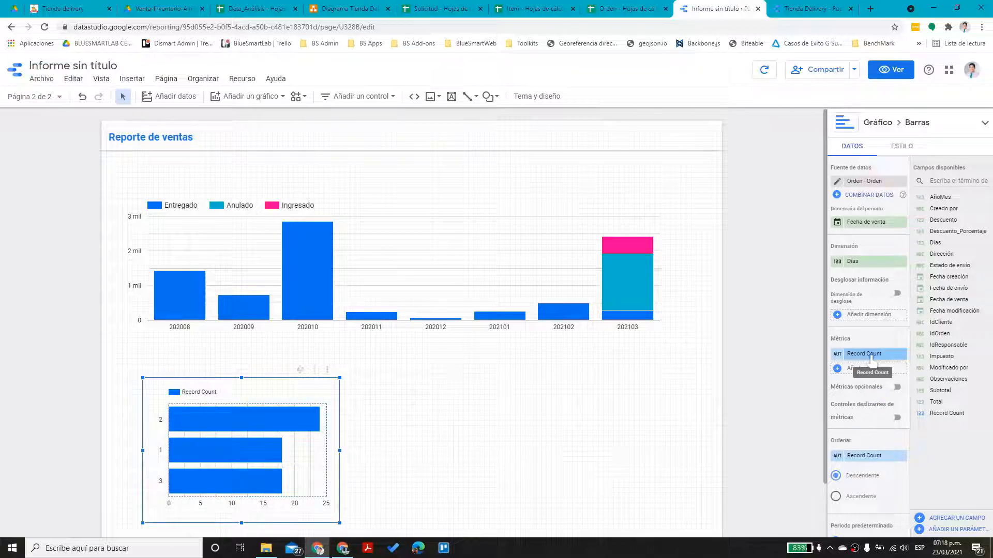
pyautogui.moveTo(340, 451); pyautogui.dragTo(565, 451)
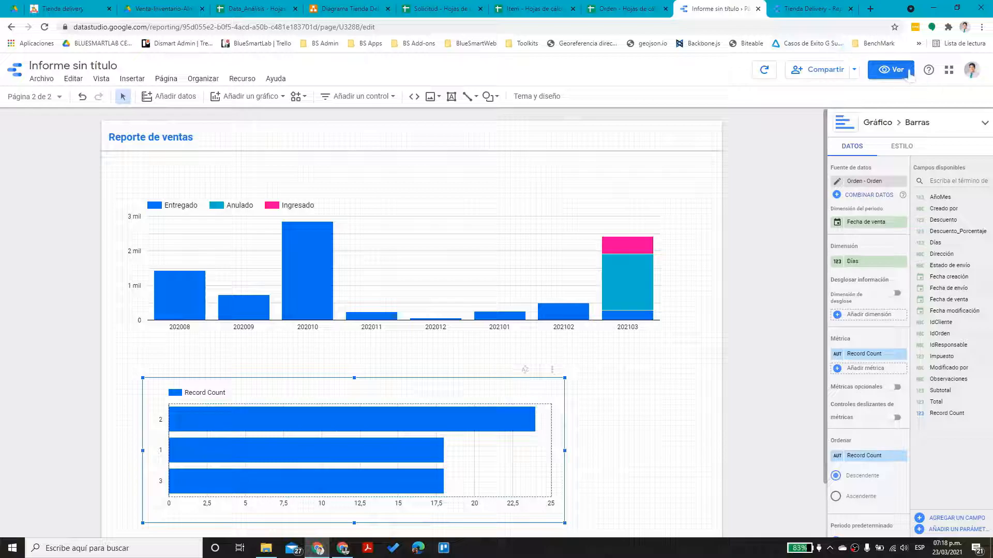
pyautogui.click(891, 69)
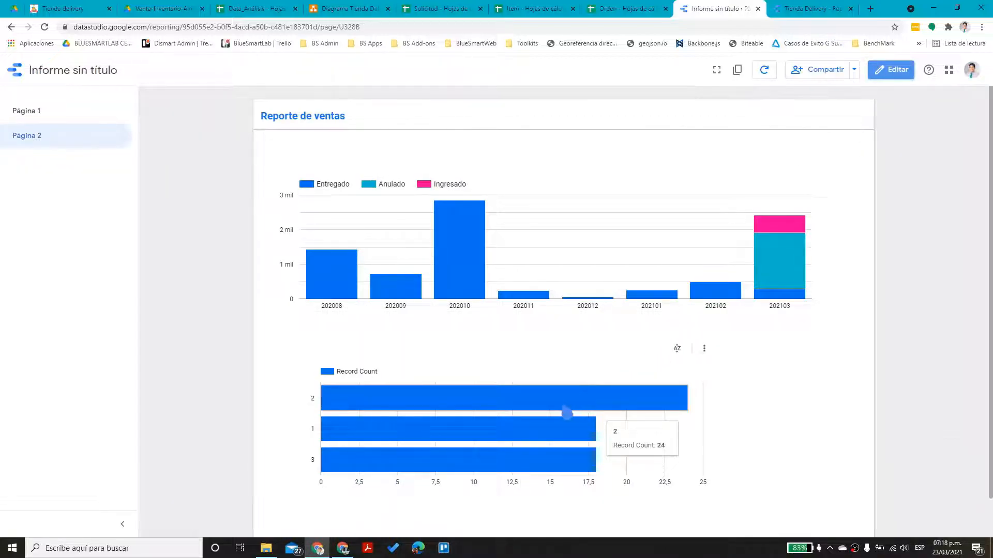
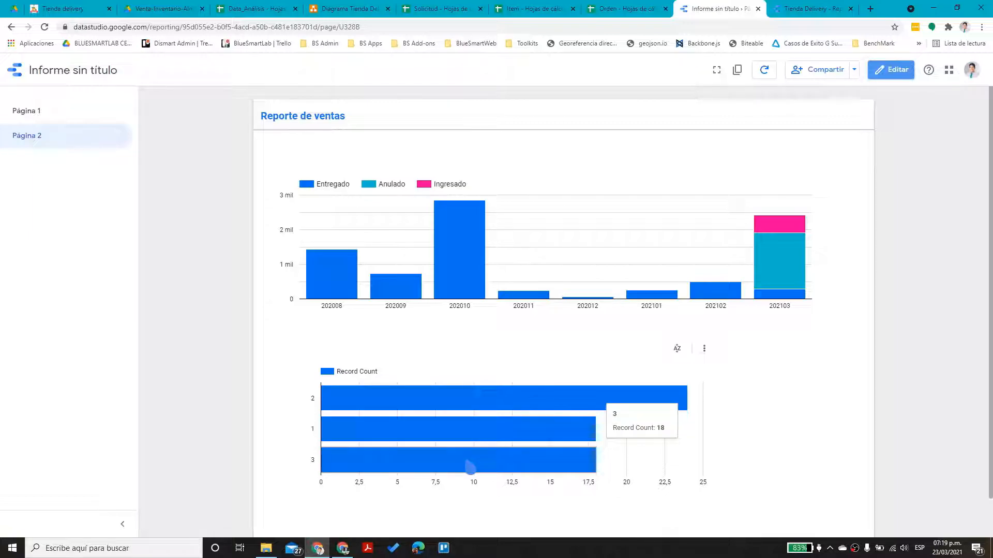
# Cross-filter the report by each month bar from 202008 to 202103, then return to edit mode
pyautogui.click(467, 264)
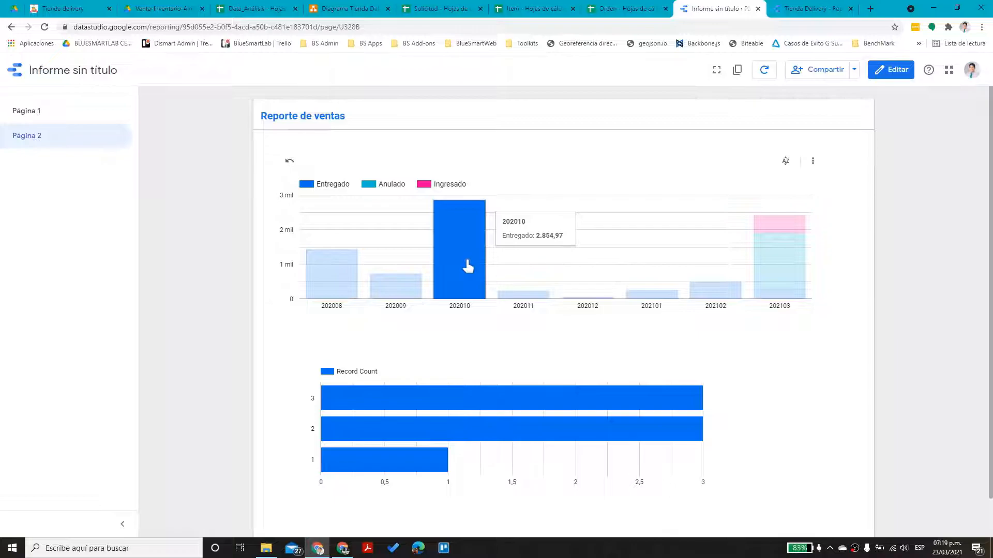
pyautogui.click(523, 294)
pyautogui.click(661, 306)
pyautogui.click(738, 297)
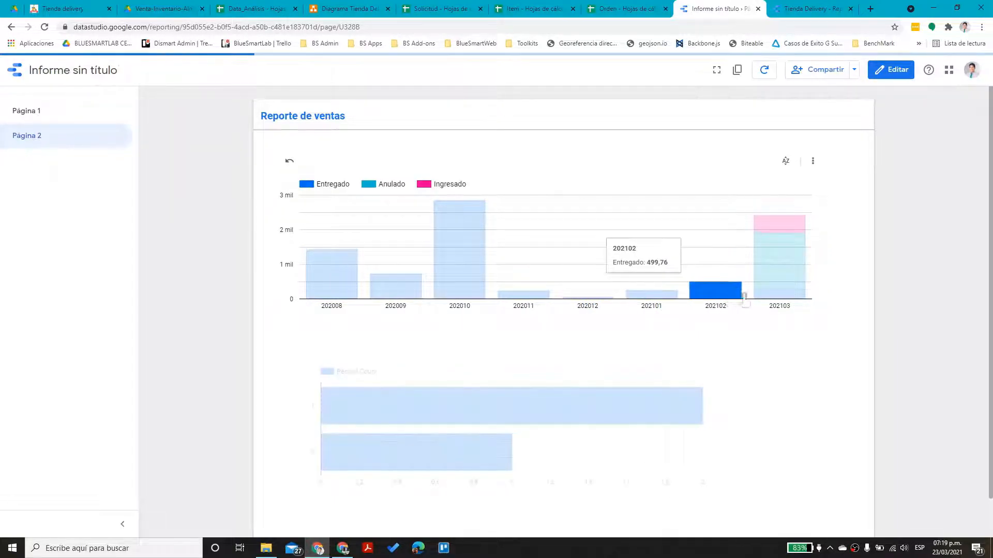
pyautogui.click(789, 294)
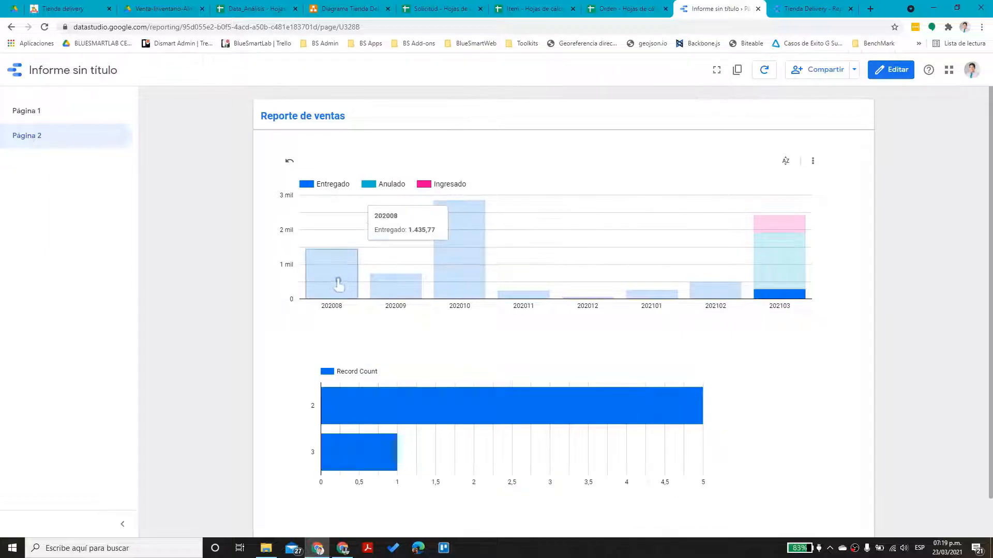
pyautogui.click(335, 285)
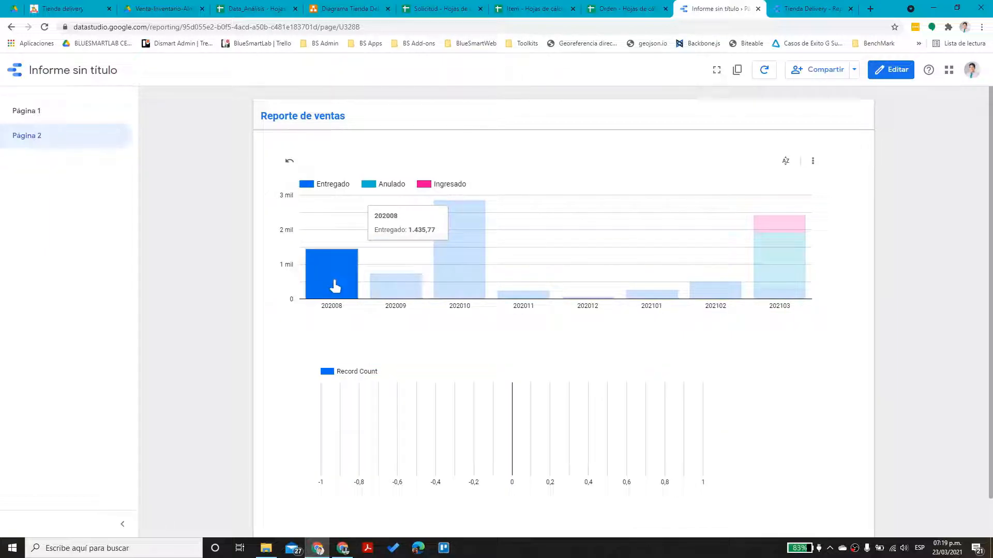
pyautogui.click(396, 286)
pyautogui.click(476, 282)
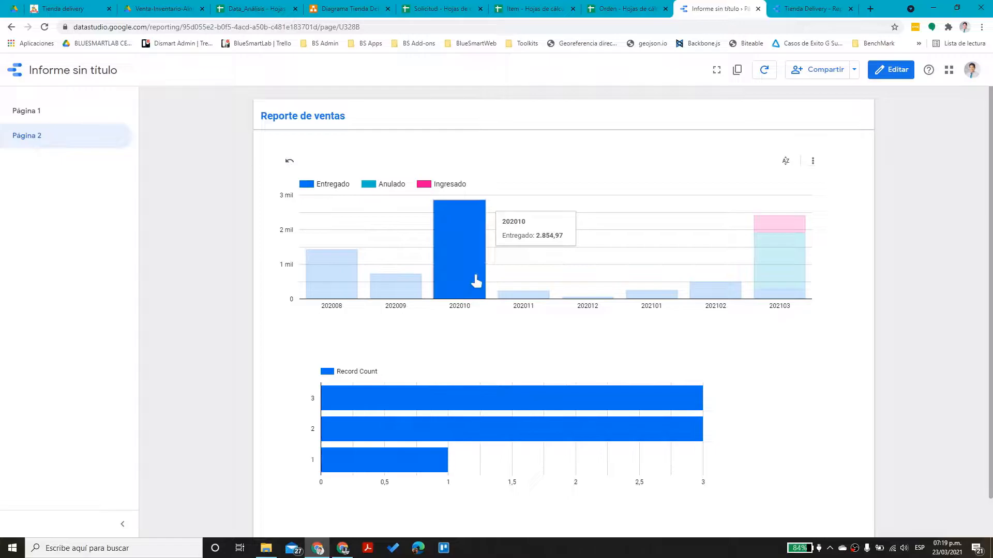
pyautogui.click(889, 71)
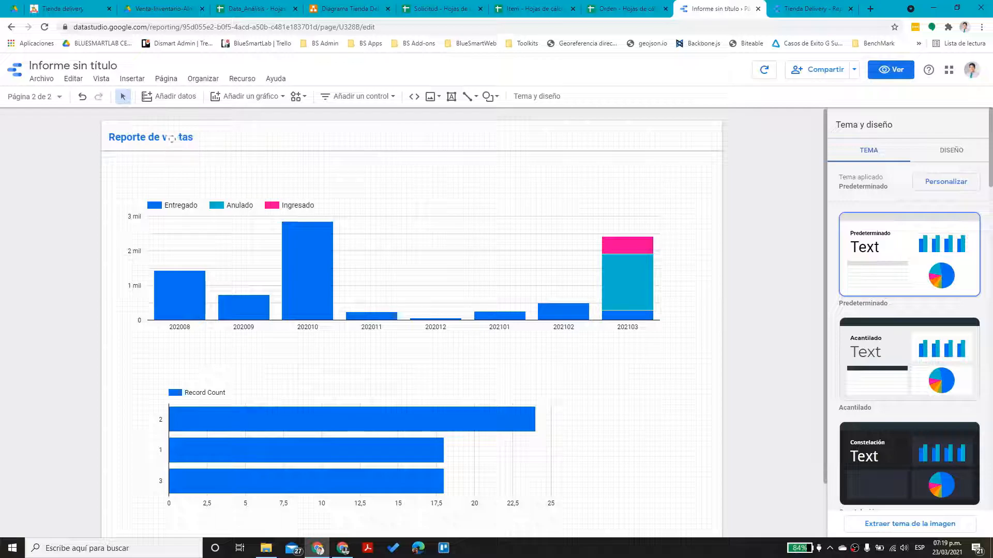
# Change the report title from 'Informe sin título' to 'Reporte de ventas'
pyautogui.click(85, 73)
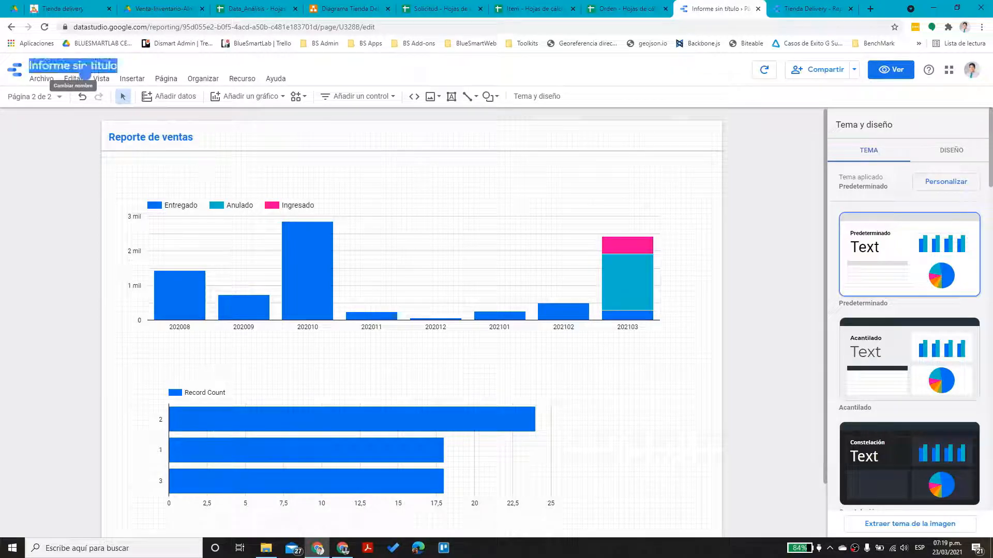
pyautogui.write('Report')
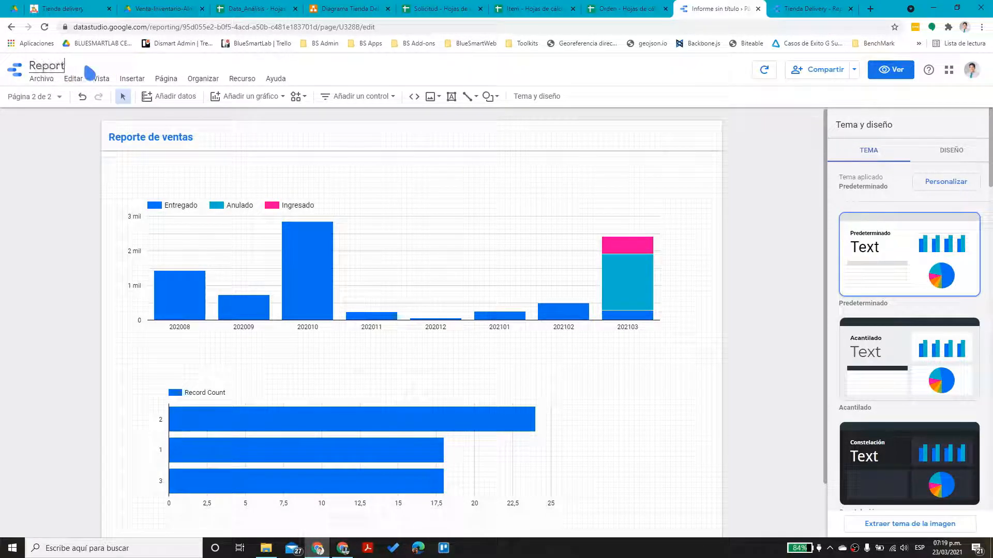
pyautogui.write('e de ventas')
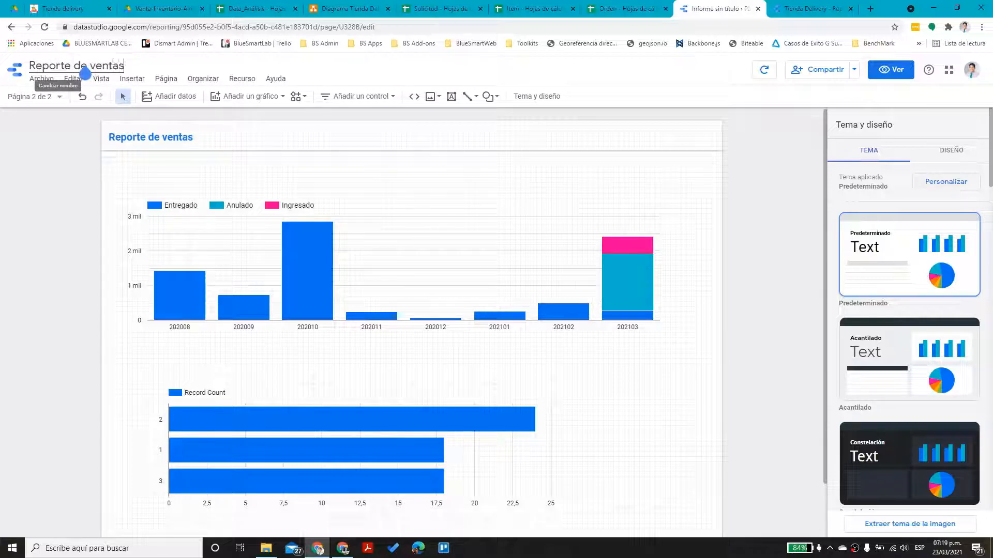
pyautogui.click(177, 162)
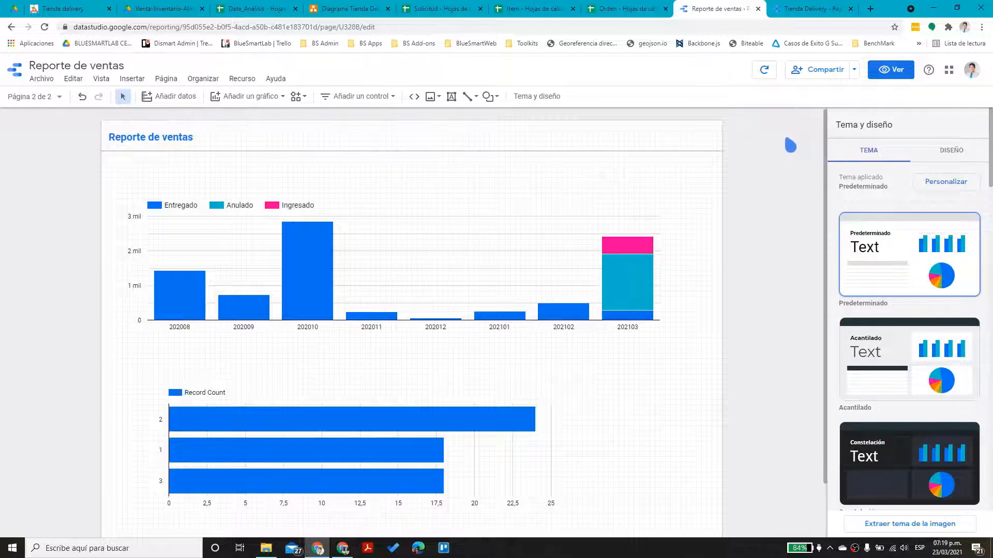
pyautogui.click(822, 75)
pyautogui.click(399, 288)
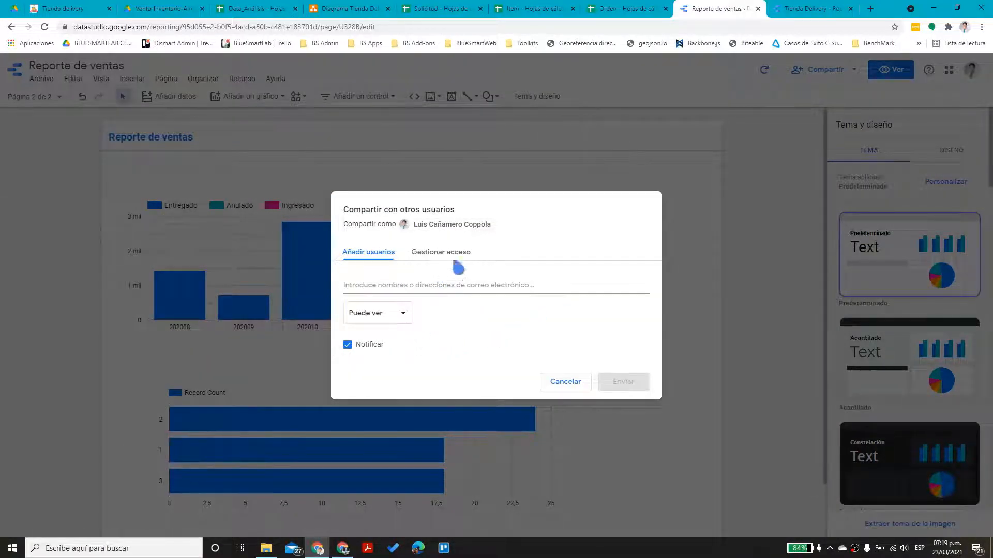
pyautogui.click(408, 294)
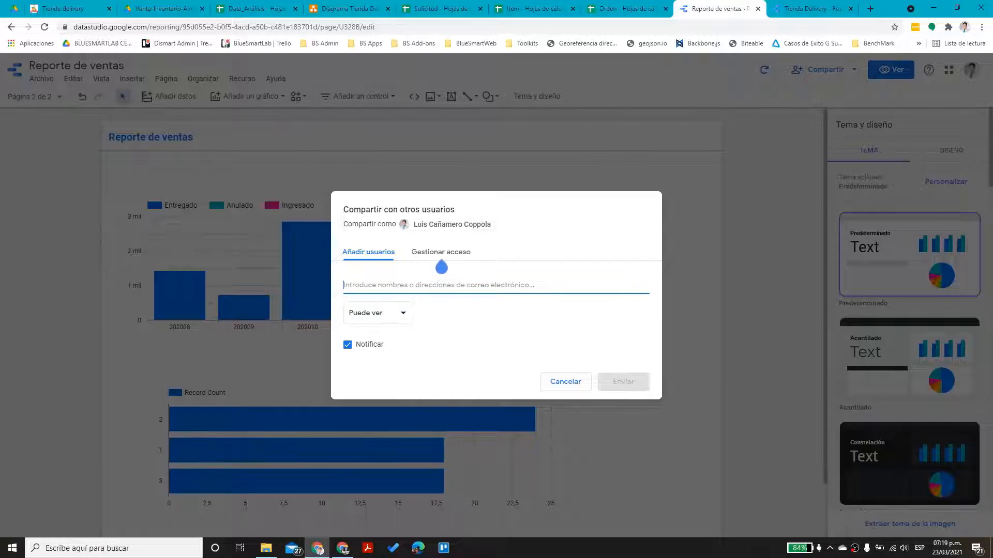
pyautogui.click(457, 254)
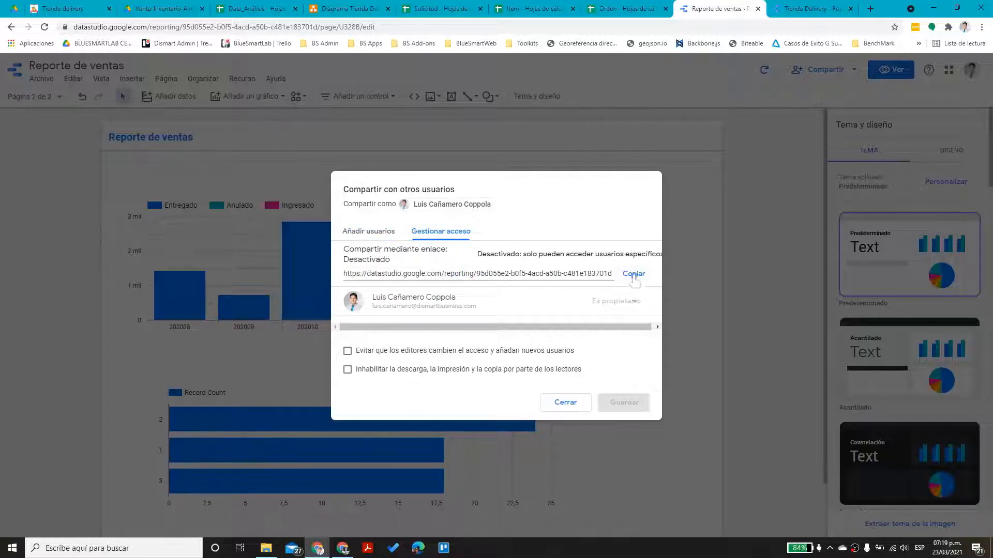
pyautogui.click(350, 278)
pyautogui.moveTo(351, 279); pyautogui.dragTo(627, 286)
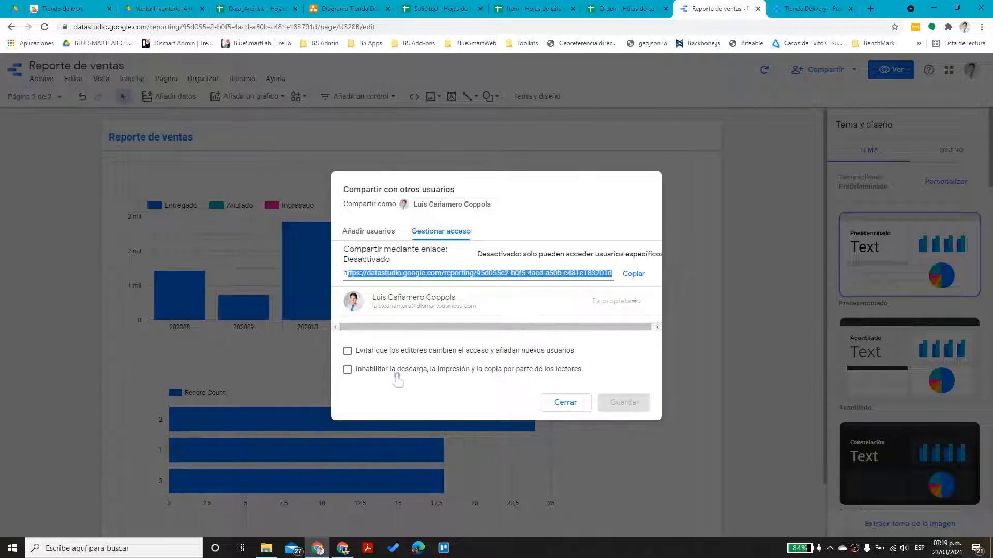
pyautogui.click(566, 403)
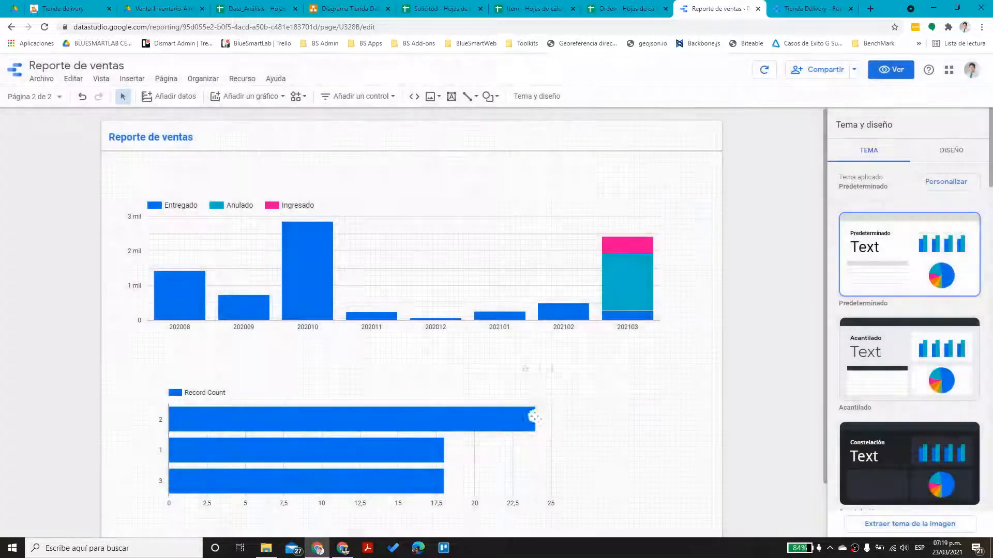
# Switch to the 'Tienda Delivery - Reporte de ventas Previo' report and review its sharing options
pyautogui.click(809, 8)
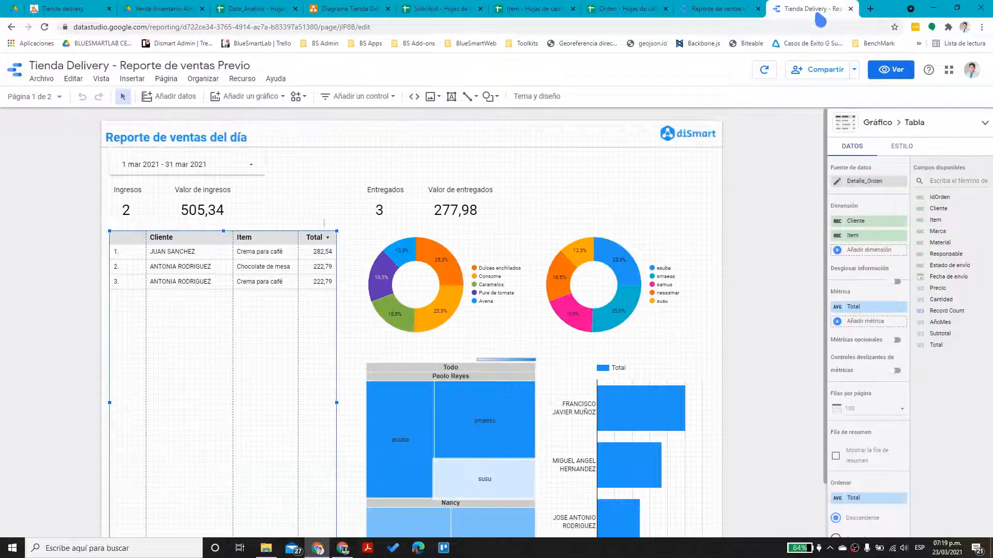
pyautogui.click(332, 187)
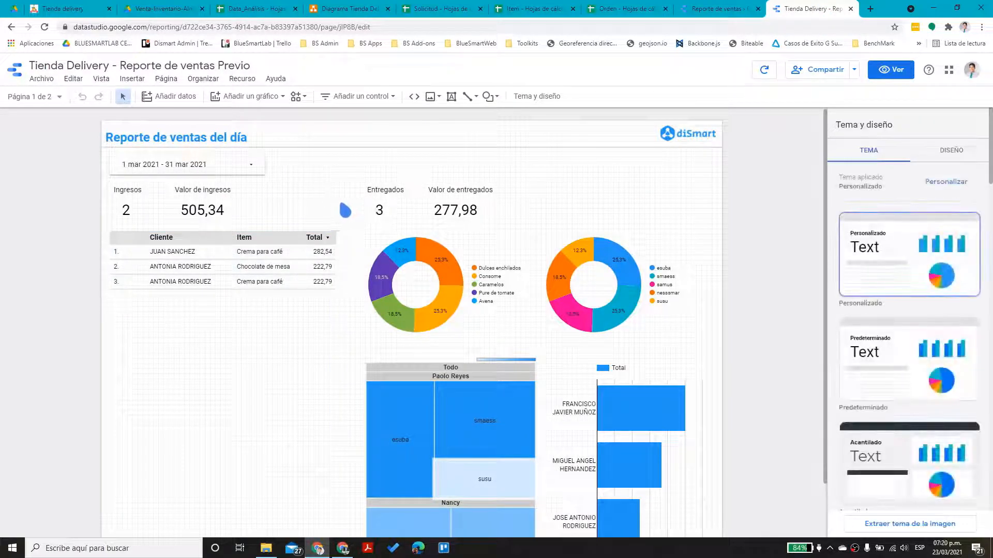
pyautogui.click(854, 70)
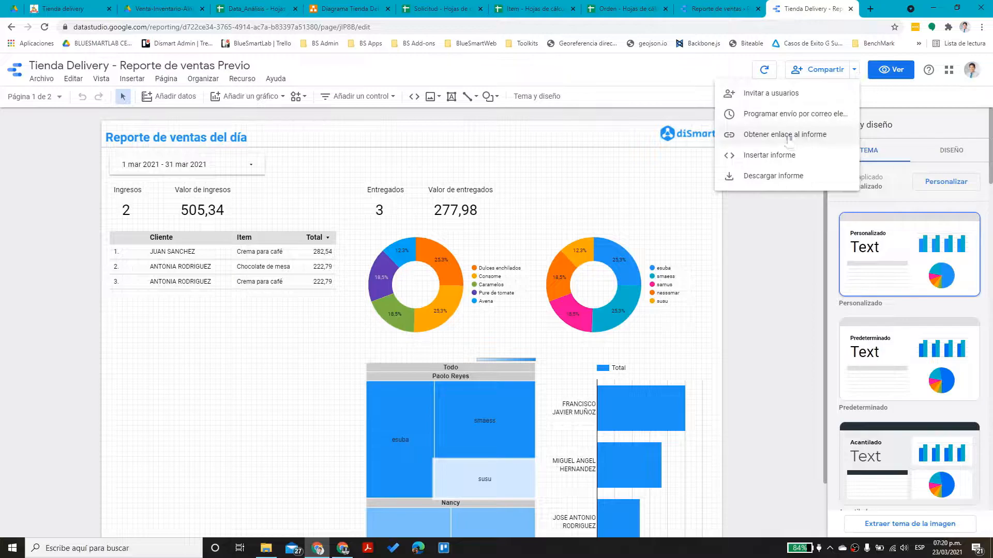
pyautogui.click(779, 211)
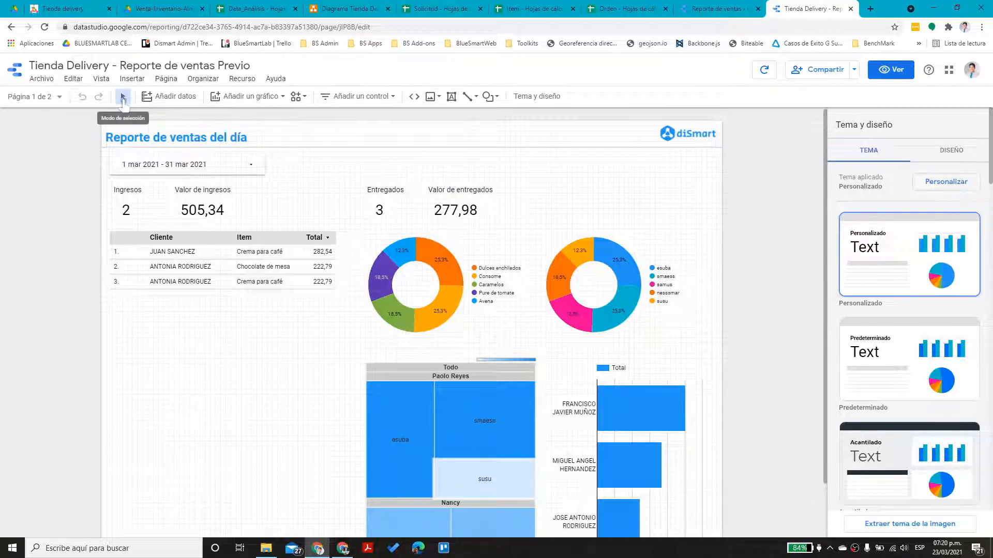
pyautogui.scroll(-1, 651, 386)
pyautogui.scroll(1, 643, 394)
# In view mode, filter the report to the esuba brand via the donut chart, then clear it
pyautogui.click(579, 309)
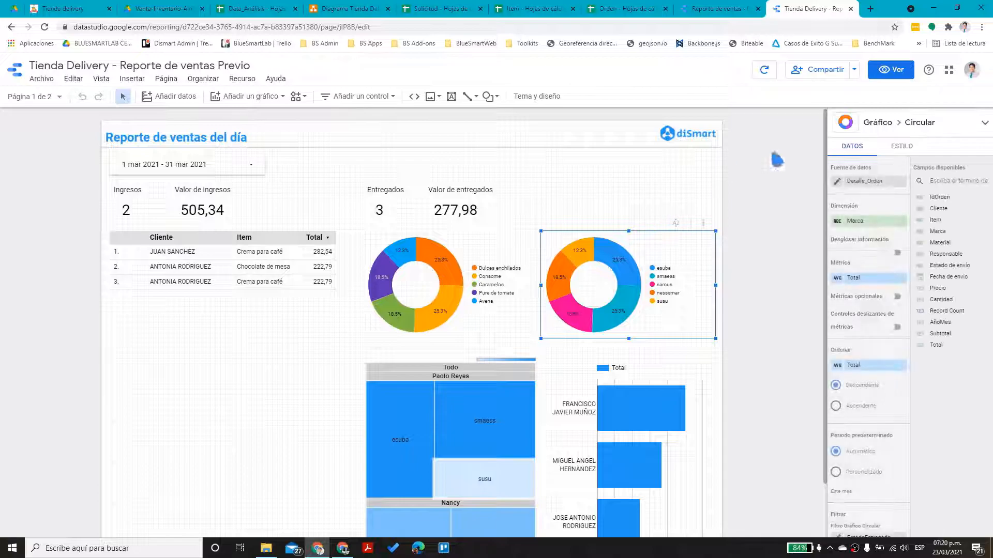
pyautogui.click(885, 71)
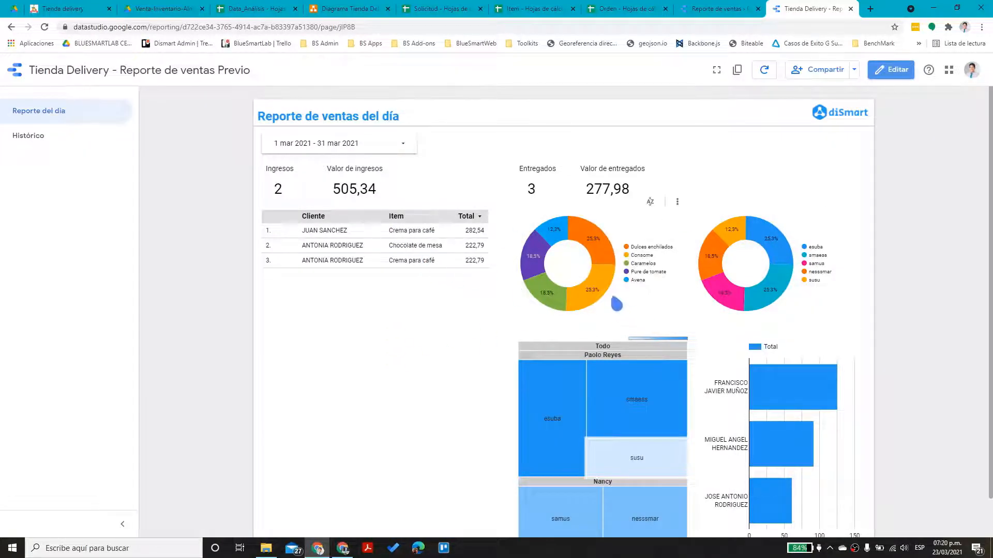
pyautogui.click(782, 254)
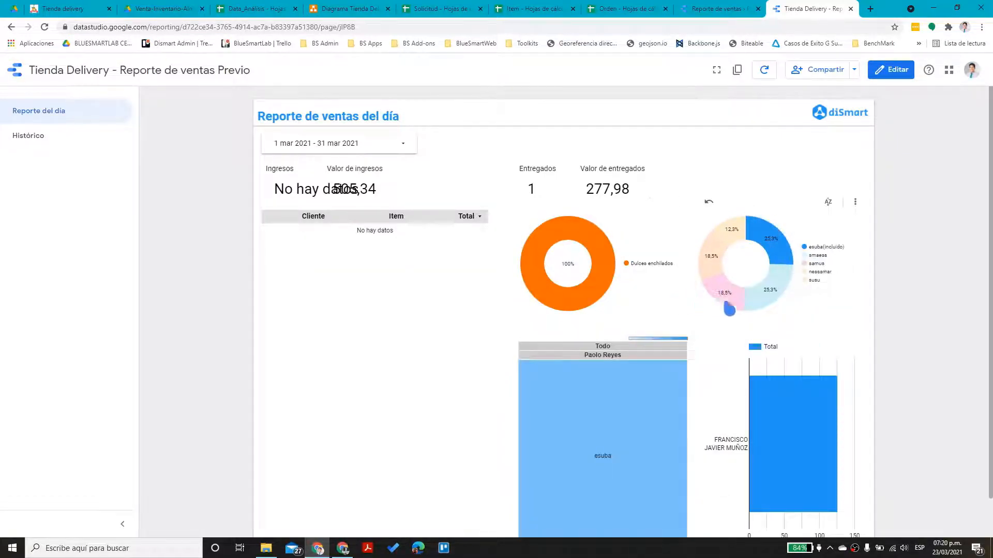
pyautogui.click(777, 263)
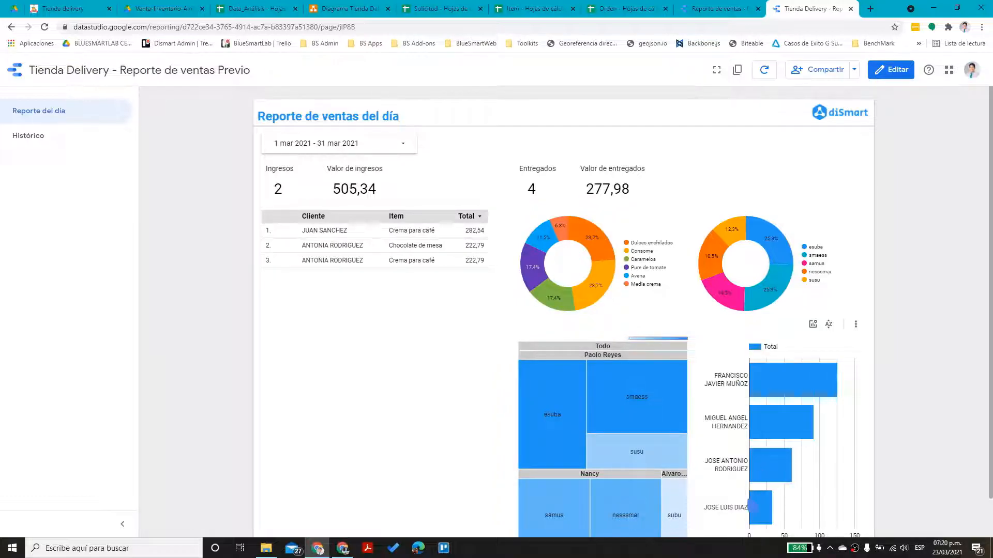
# Open the Histórico page and scroll through its monthly sales and daily trend charts
pyautogui.click(51, 141)
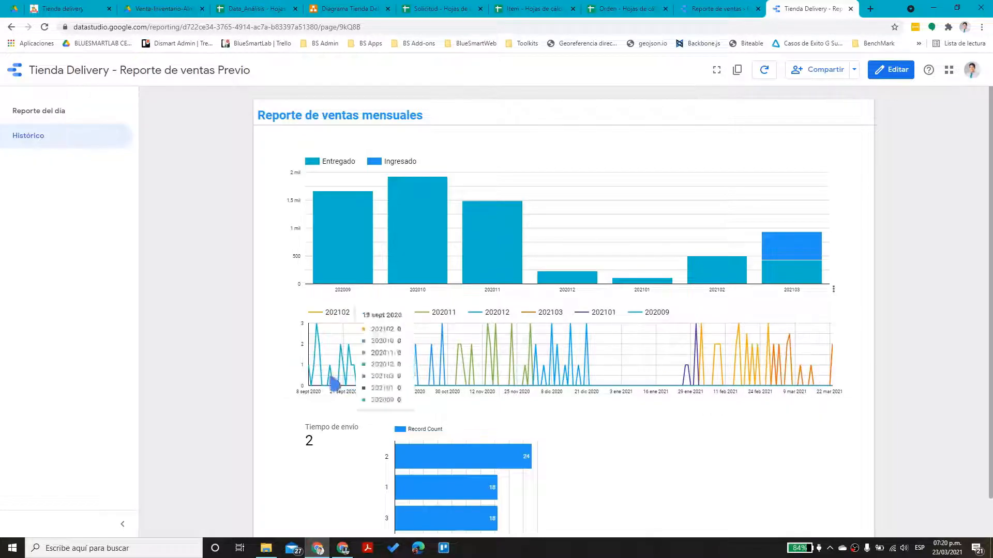
pyautogui.scroll(-1, 548, 439)
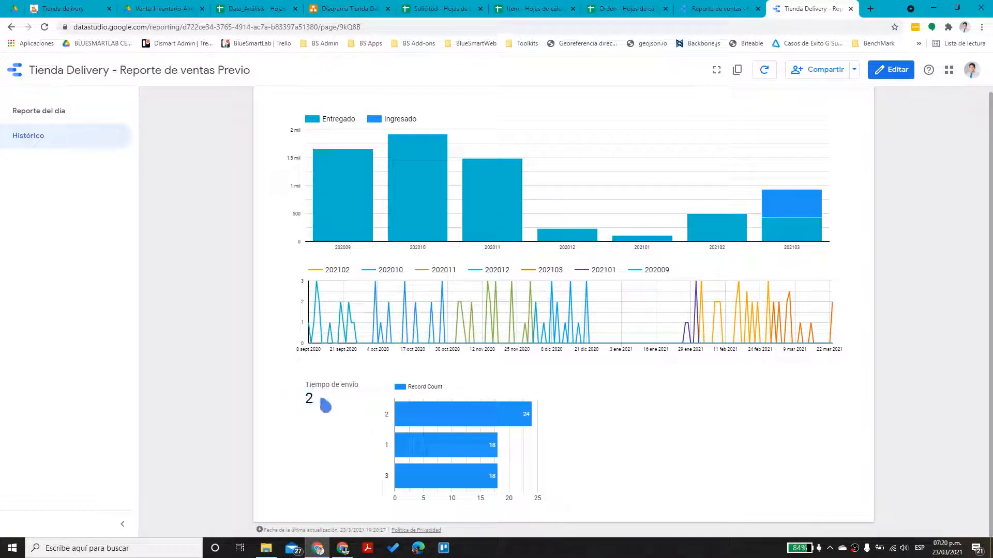
pyautogui.moveTo(491, 427)
pyautogui.scroll(1, 517, 455)
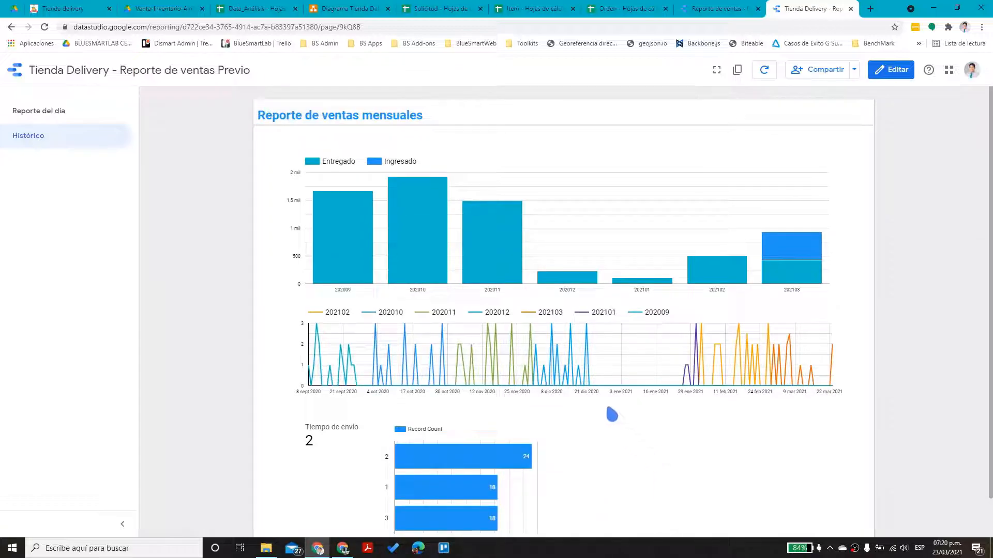